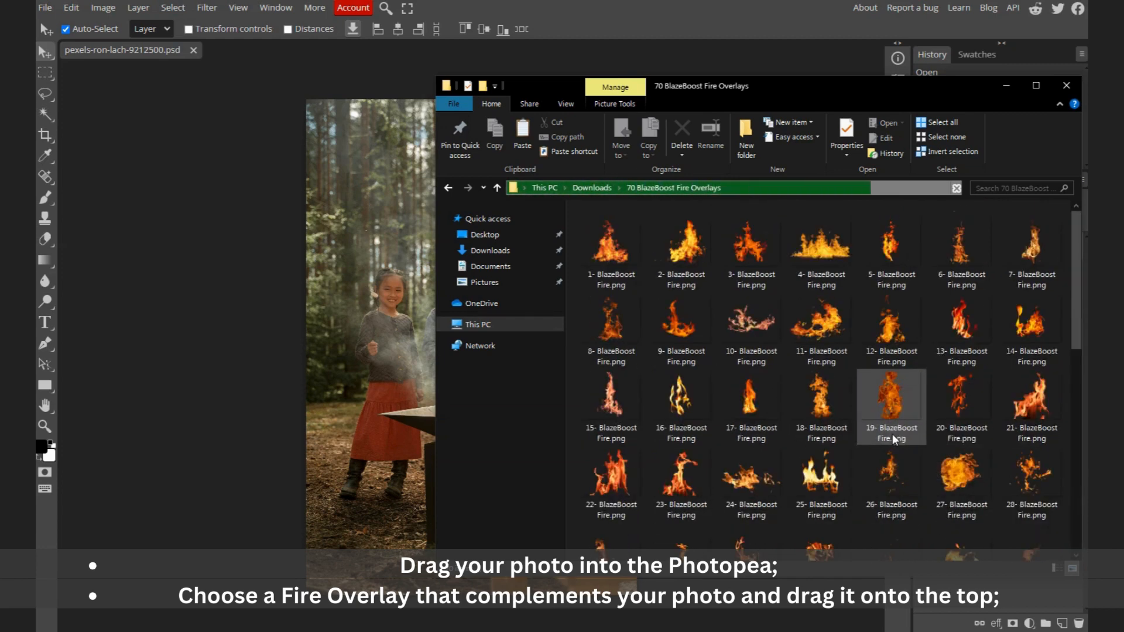
Step: Open the fire overlay file 13- BlazeBoost Fire.png in Photopea from the overlays folder
{"action": "left_click", "coordinate": [963, 327]}
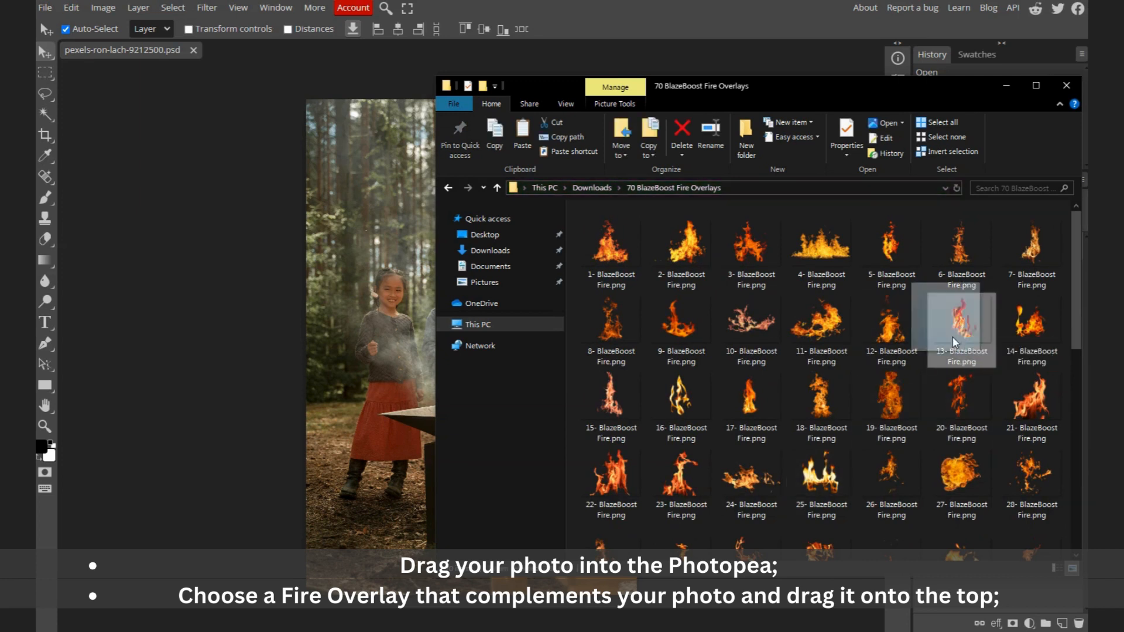
{"action": "left_click_drag", "start_coordinate": [959, 329], "coordinate": [287, 44]}
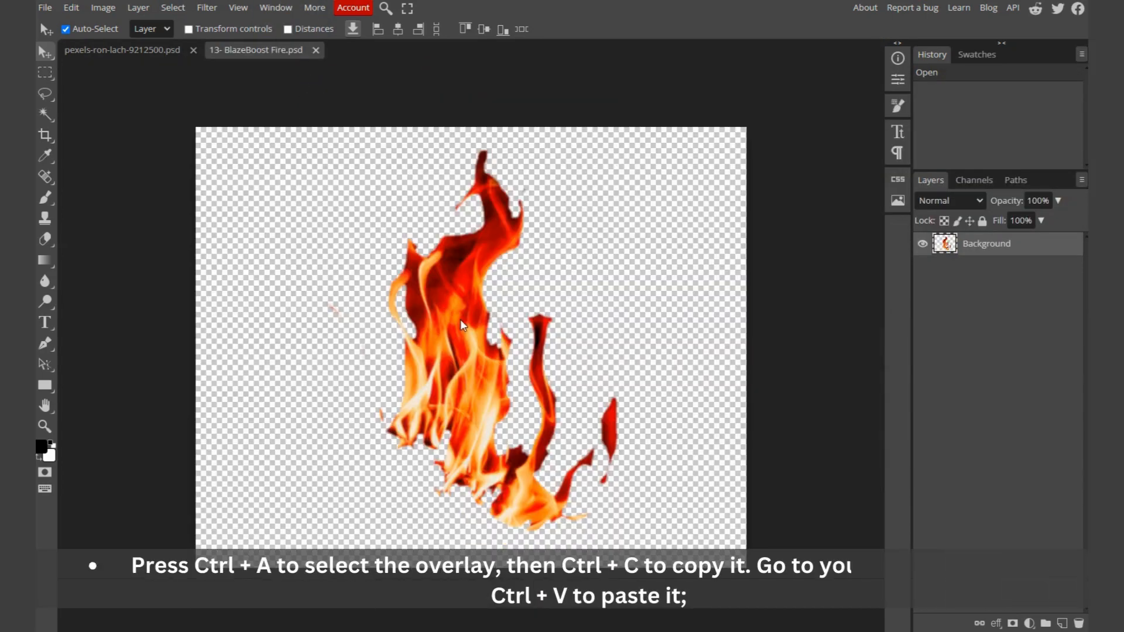
Step: Select all of the flame overlay and paste it into the campfire photo, allowing clipboard access
{"action": "key", "text": "ctrl+a"}
{"action": "left_click", "coordinate": [148, 50]}
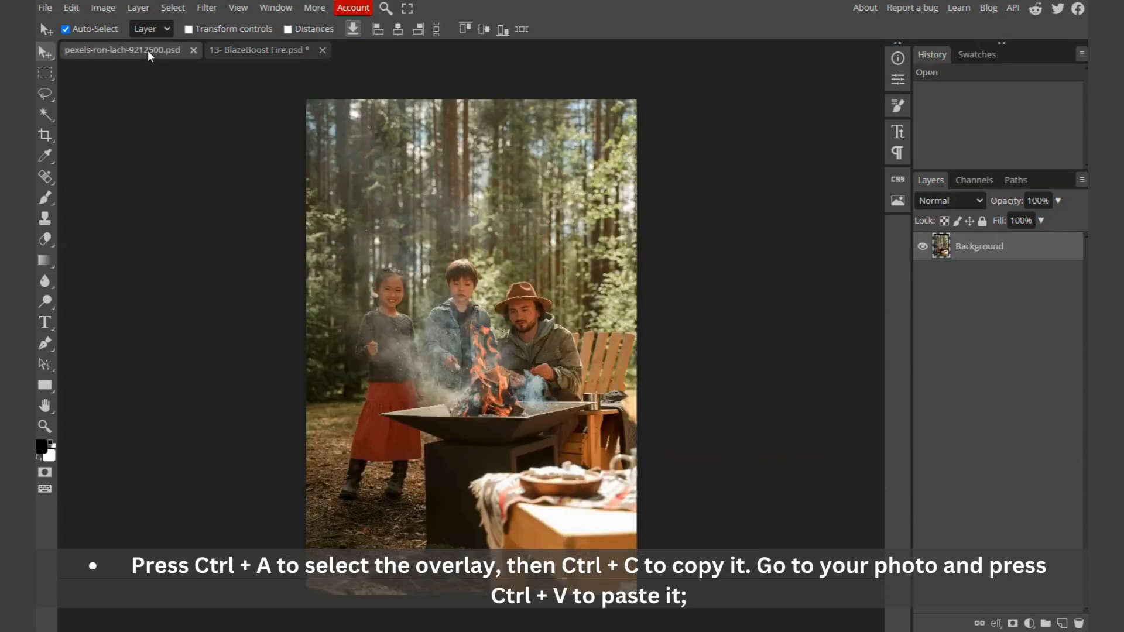
{"action": "key", "text": "ctrl+v"}
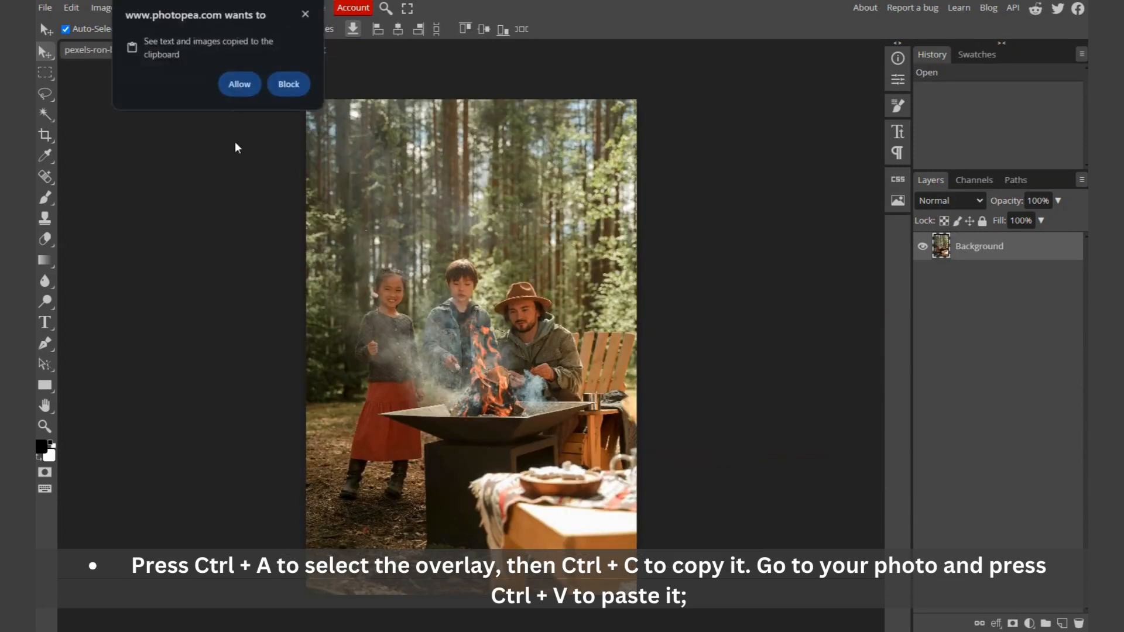
{"action": "left_click", "coordinate": [239, 83]}
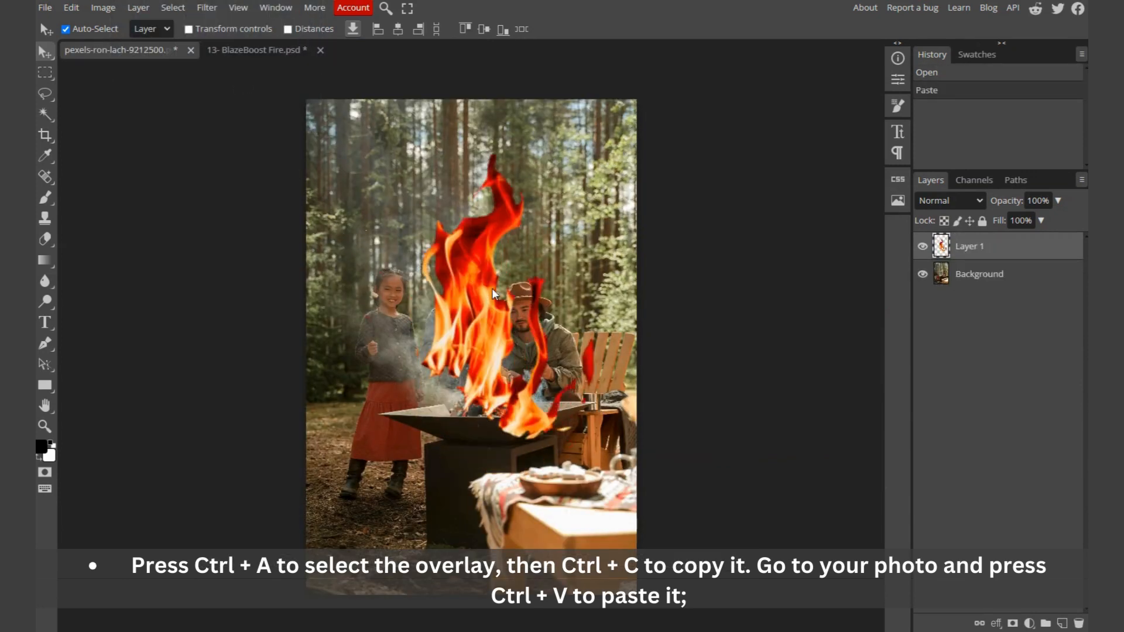
Step: Move and scale down the pasted flame layer with transform controls so it sits over the fire pit
{"action": "mouse_move", "coordinate": [495, 293]}
{"action": "left_mouse_down"}
{"action": "mouse_move", "coordinate": [477, 284]}
{"action": "mouse_move", "coordinate": [489, 276]}
{"action": "left_mouse_up"}
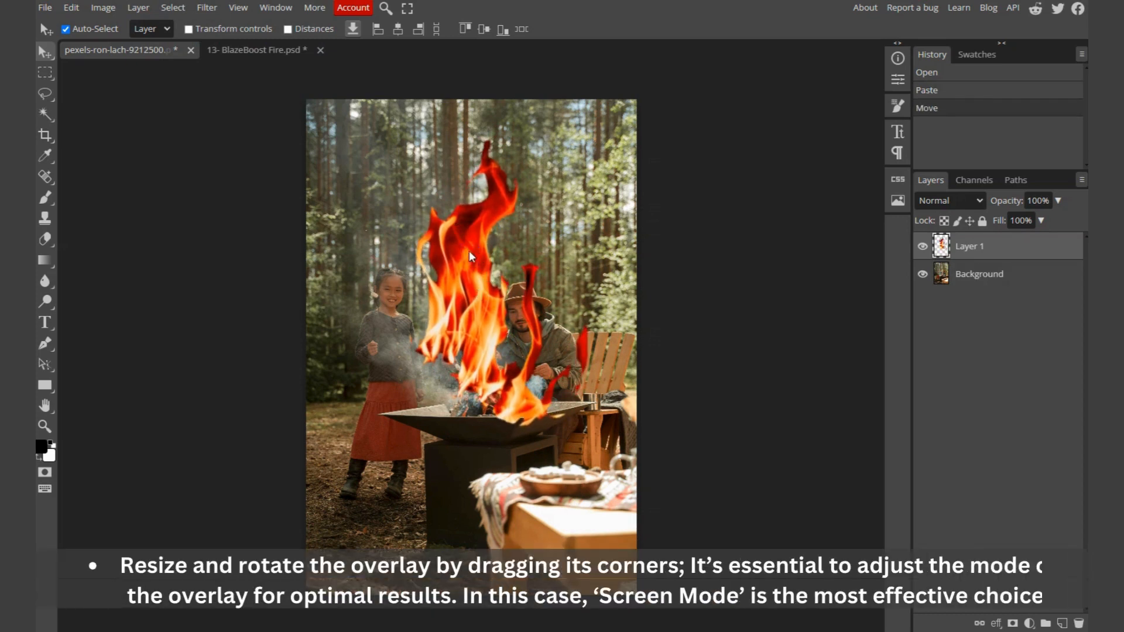
{"action": "left_click", "coordinate": [189, 29]}
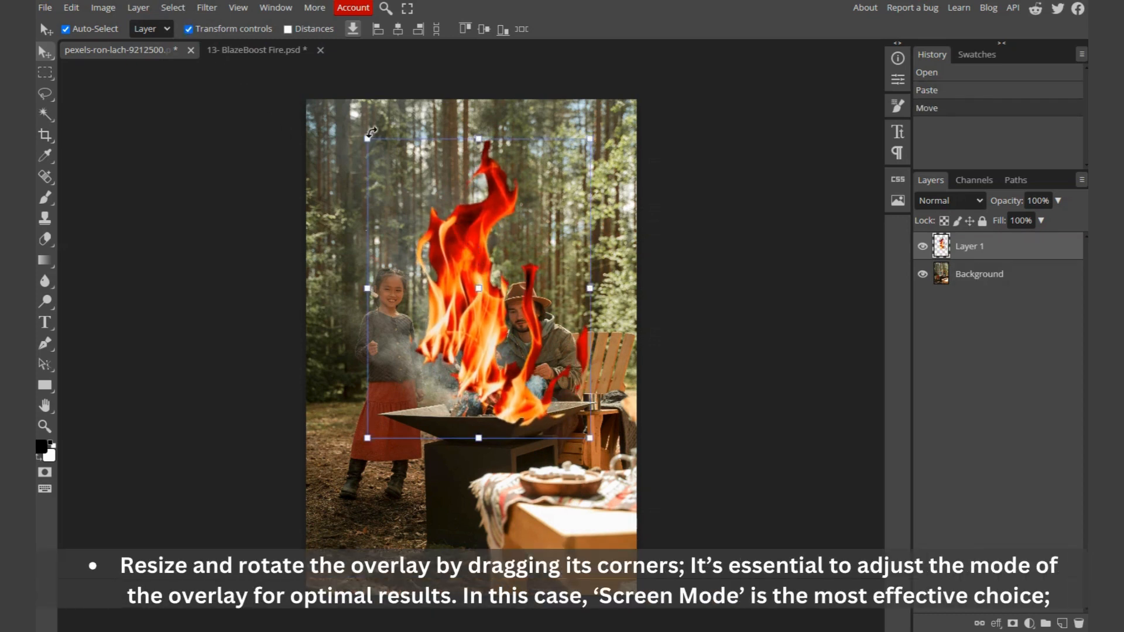
{"action": "left_click_drag", "start_coordinate": [479, 141], "coordinate": [480, 271]}
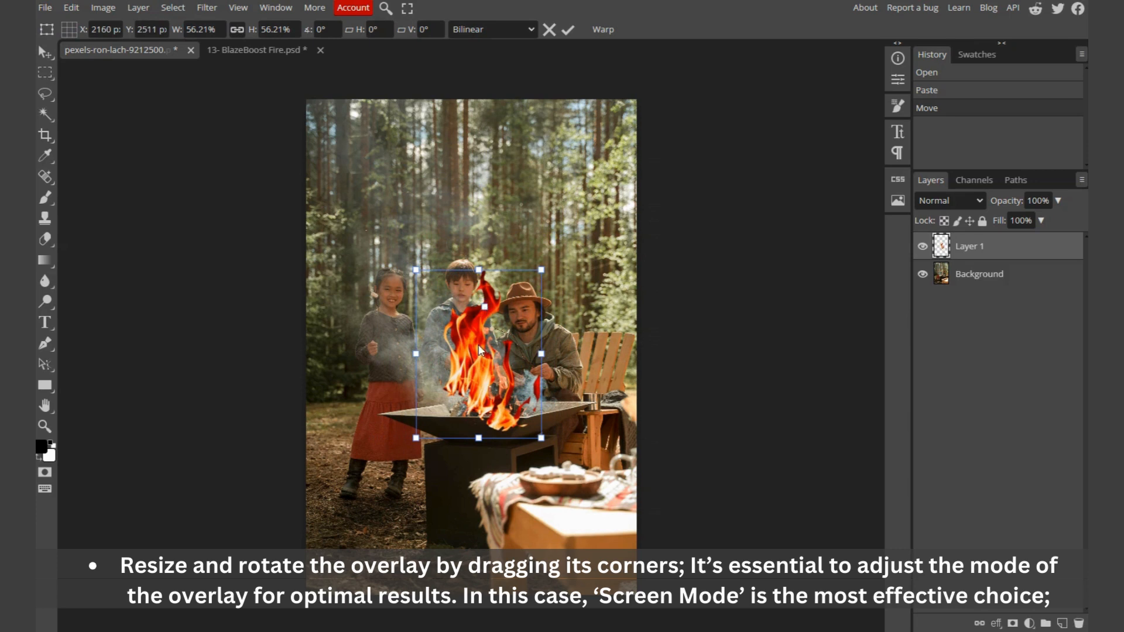
{"action": "mouse_move", "coordinate": [479, 354]}
{"action": "left_mouse_down"}
{"action": "mouse_move", "coordinate": [506, 324]}
{"action": "mouse_move", "coordinate": [492, 343]}
{"action": "left_mouse_up"}
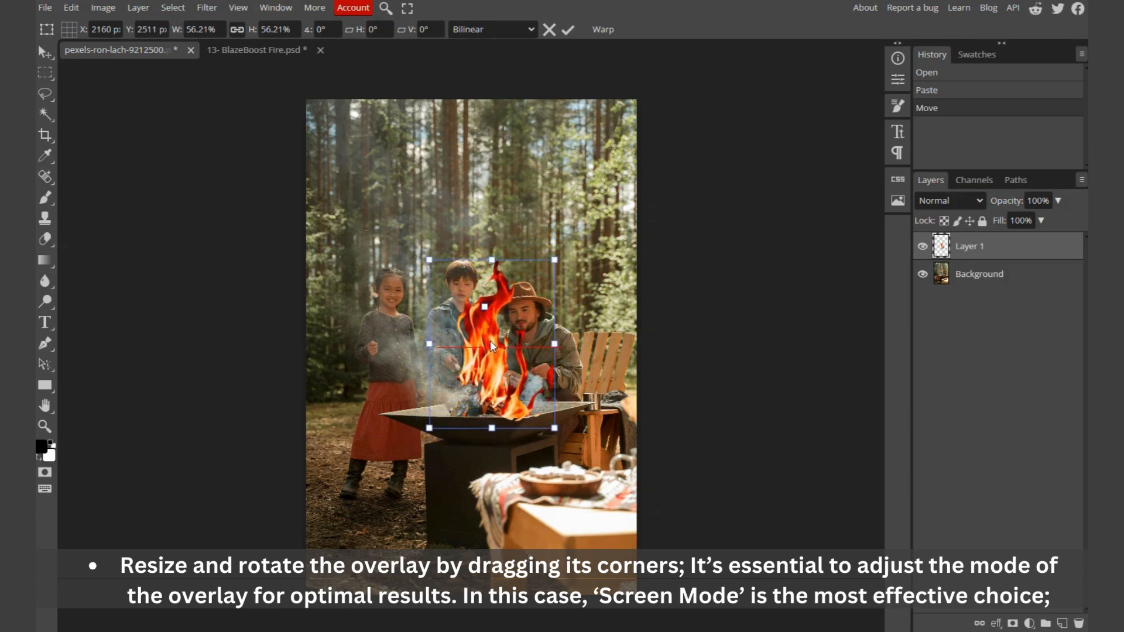
{"action": "left_click_drag", "start_coordinate": [491, 261], "coordinate": [492, 282]}
{"action": "left_click_drag", "start_coordinate": [497, 391], "coordinate": [497, 383]}
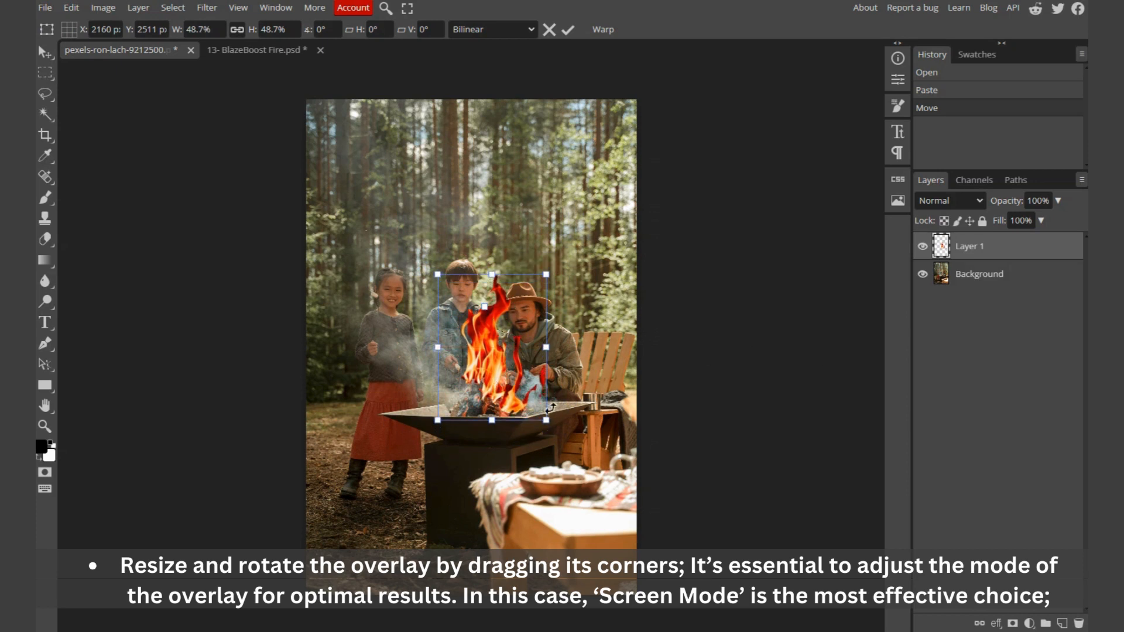
Step: Set the flame layer's blend mode to Screen and apply the transform
{"action": "left_click", "coordinate": [962, 205]}
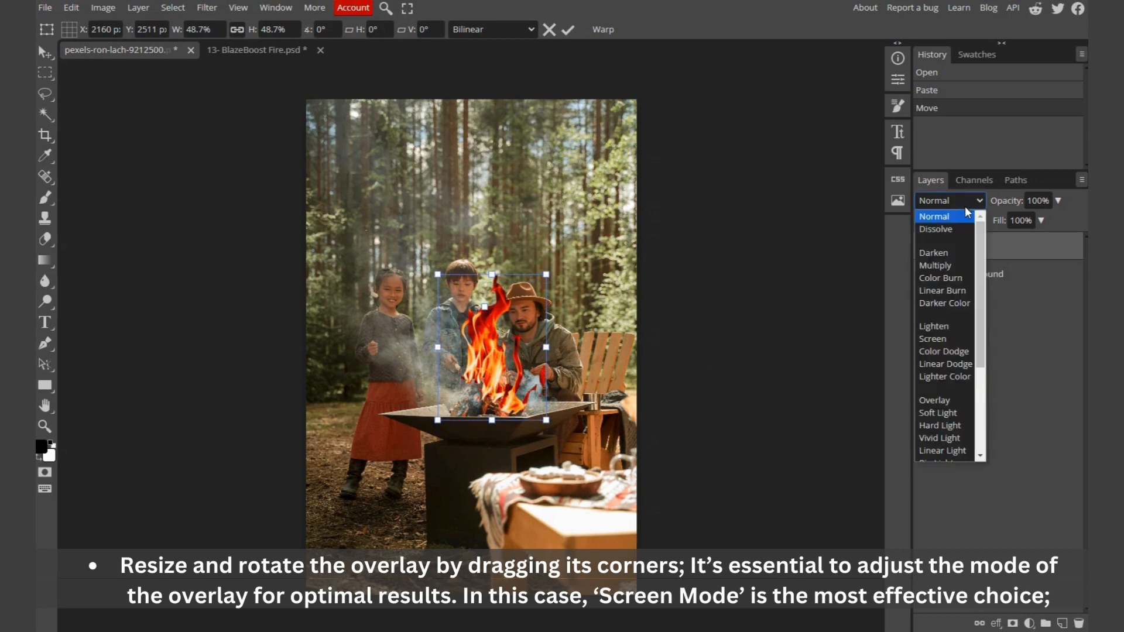
{"action": "left_click", "coordinate": [943, 338]}
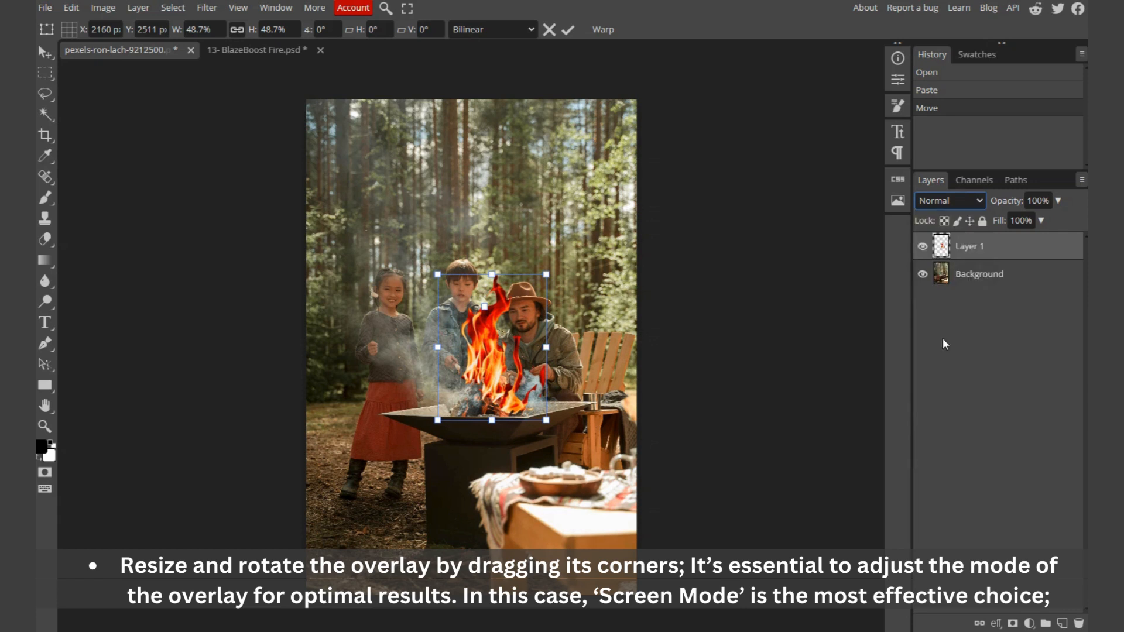
{"action": "left_click", "coordinate": [508, 384]}
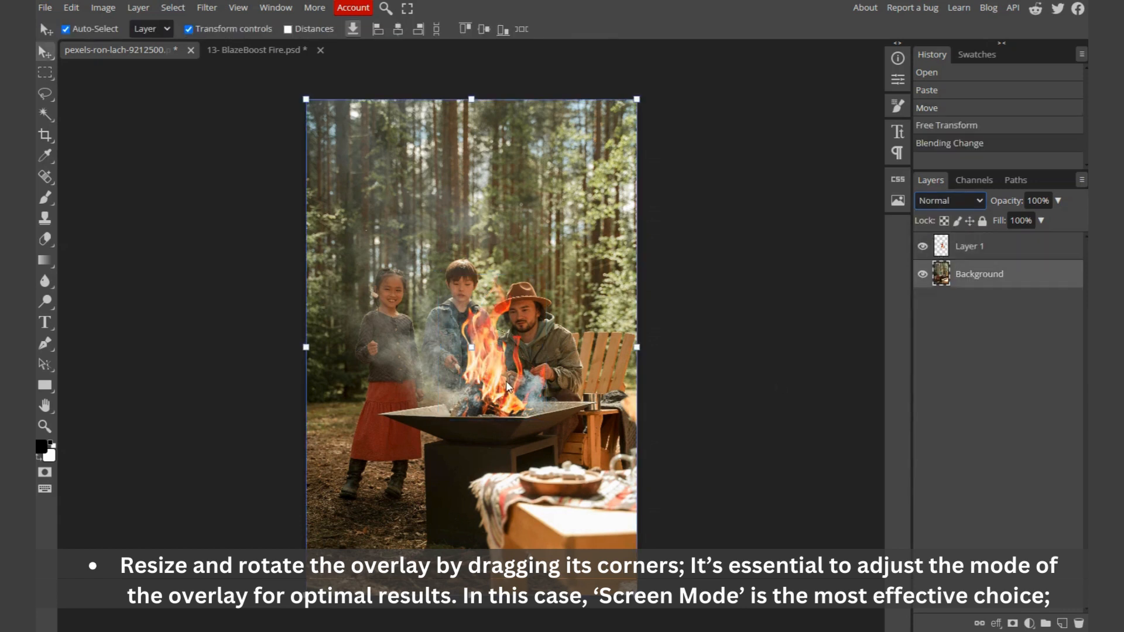
{"action": "left_click", "coordinate": [700, 388]}
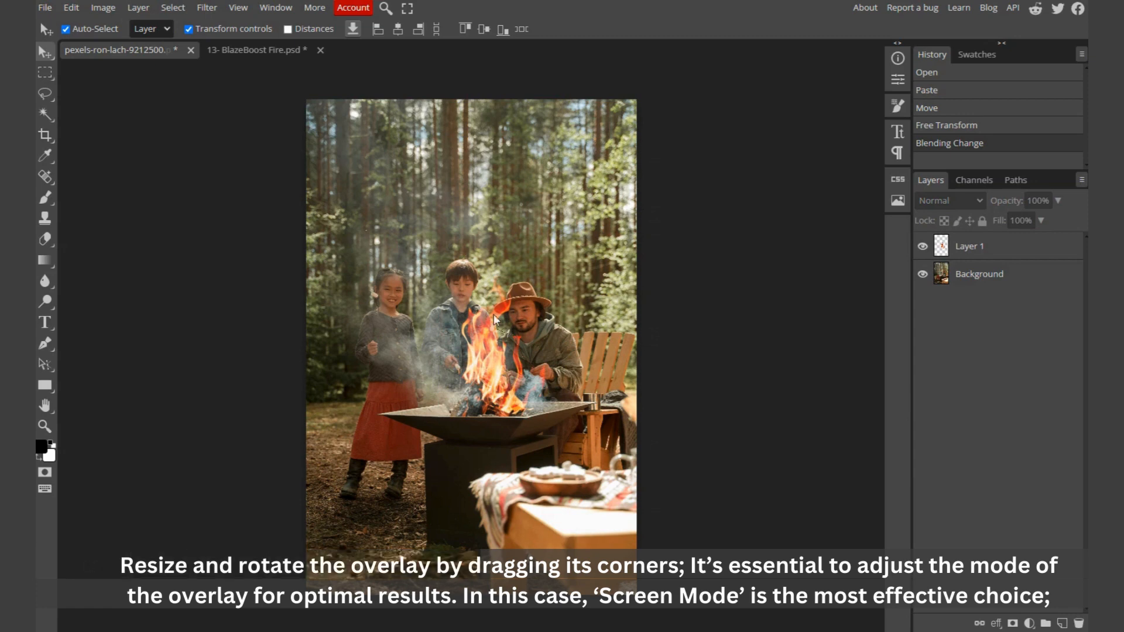
Step: Open the ember overlay 68- BlazeBoost Fire.png in Photopea from the overlays folder
{"action": "key", "text": "alt+Tab"}
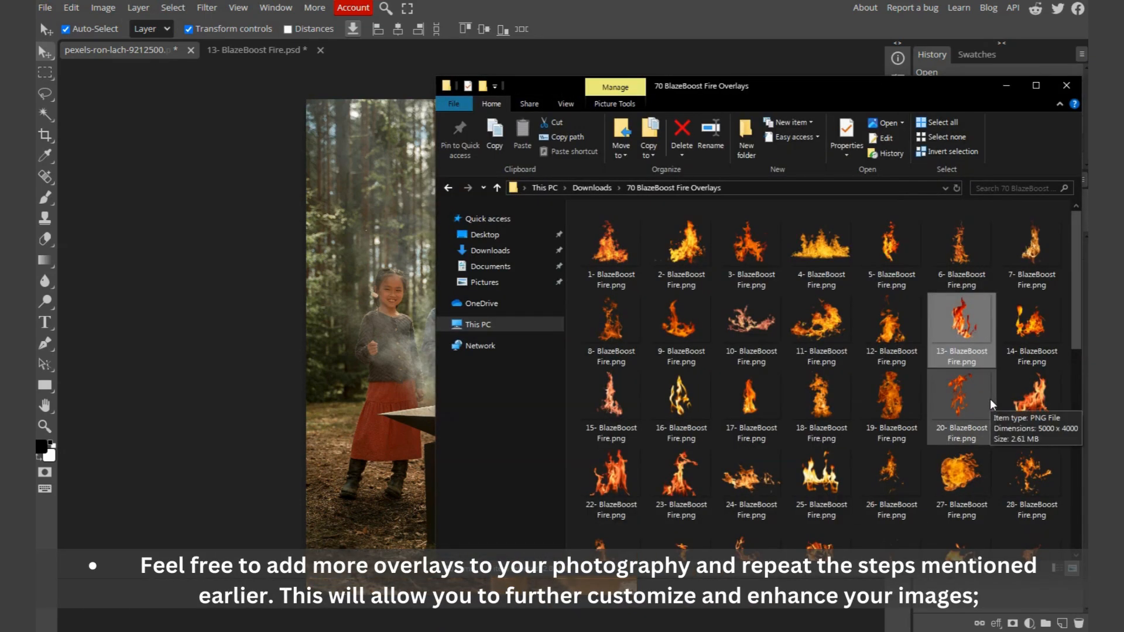
{"action": "scroll", "coordinate": [990, 398], "scroll_direction": "down", "scroll_amount": 5}
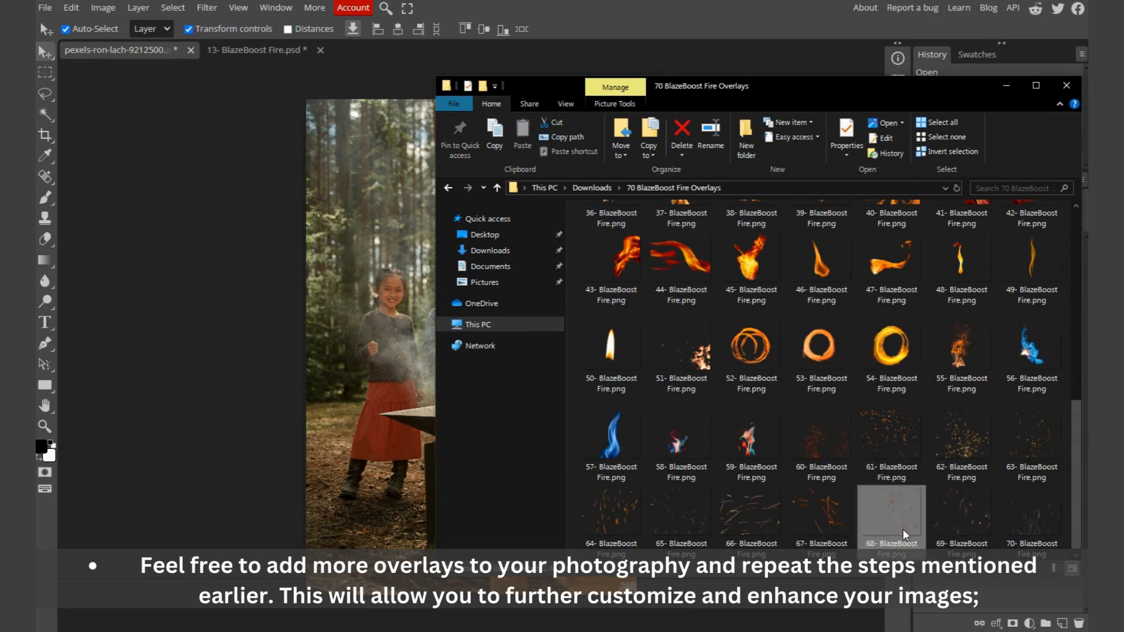
{"action": "left_click_drag", "start_coordinate": [904, 528], "coordinate": [400, 44]}
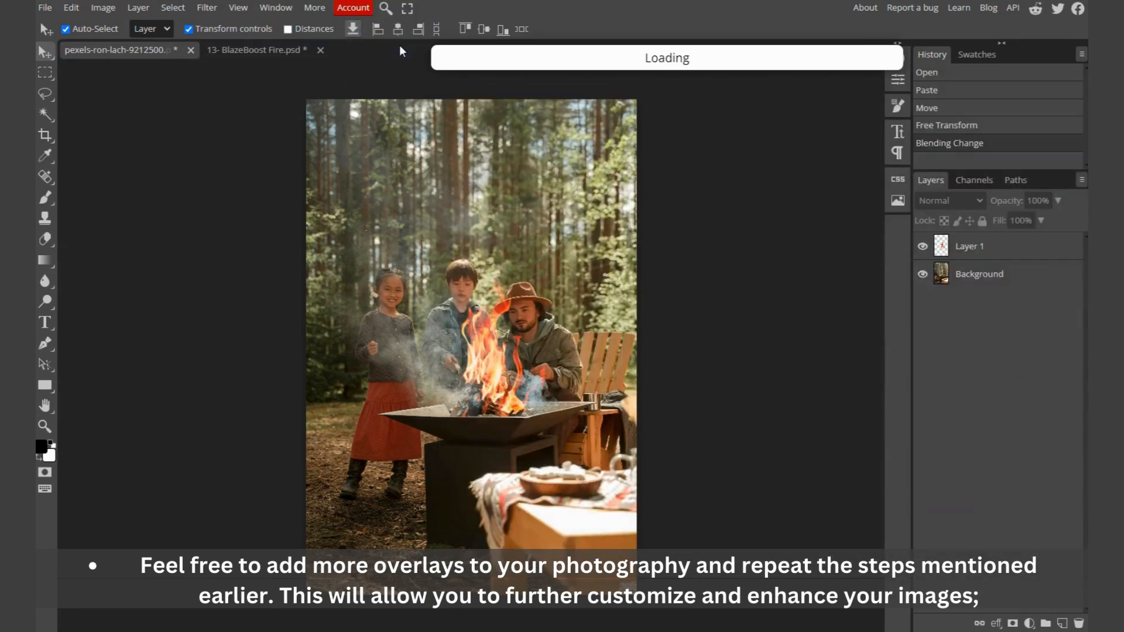
Step: Select all of the ember overlay and paste it into the campfire photo
{"action": "key", "text": "ctrl+a"}
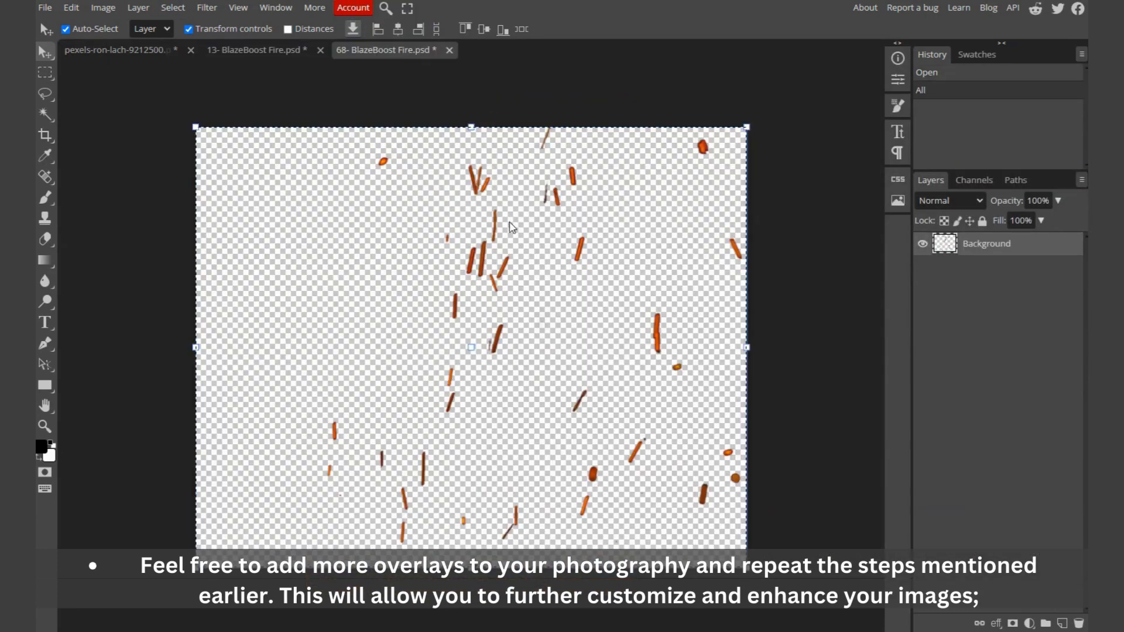
{"action": "left_click", "coordinate": [136, 48]}
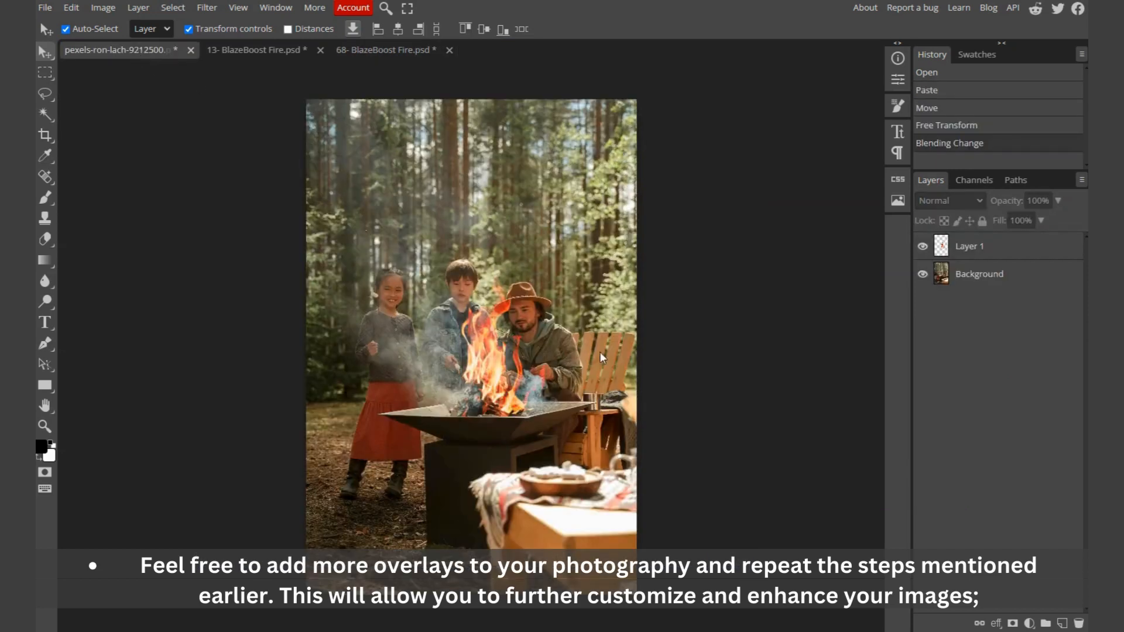
{"action": "key", "text": "ctrl+v"}
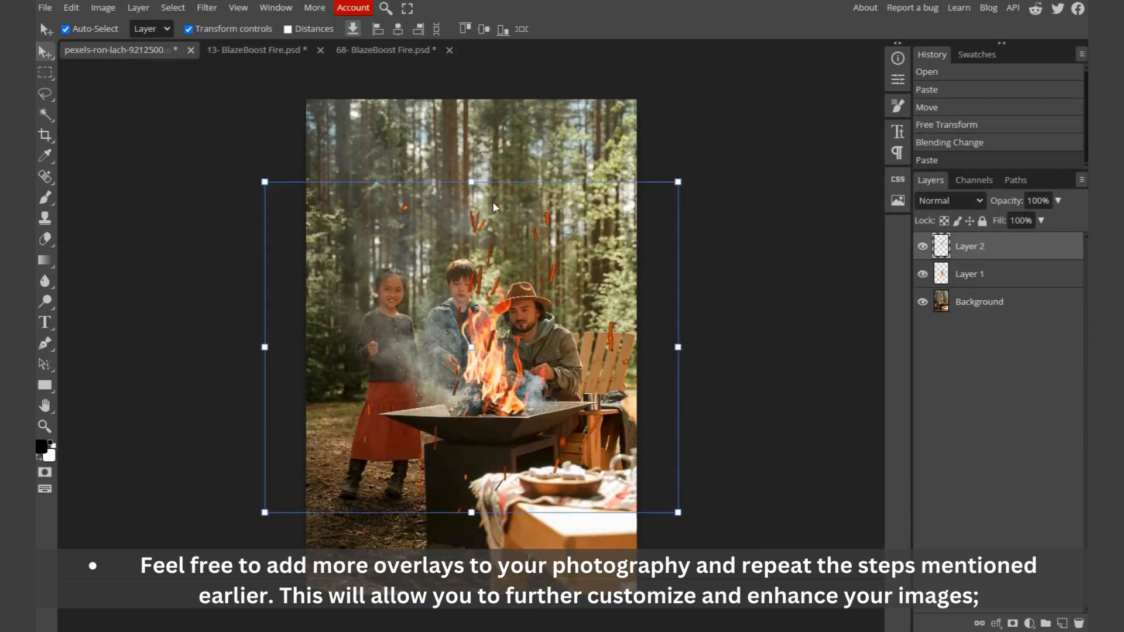
Step: Enlarge the ember layer to about 114% and position it over the photo above the fire
{"action": "left_click_drag", "start_coordinate": [469, 183], "coordinate": [467, 85]}
{"action": "left_click_drag", "start_coordinate": [471, 513], "coordinate": [472, 600]}
{"action": "left_click_drag", "start_coordinate": [478, 89], "coordinate": [477, 222]}
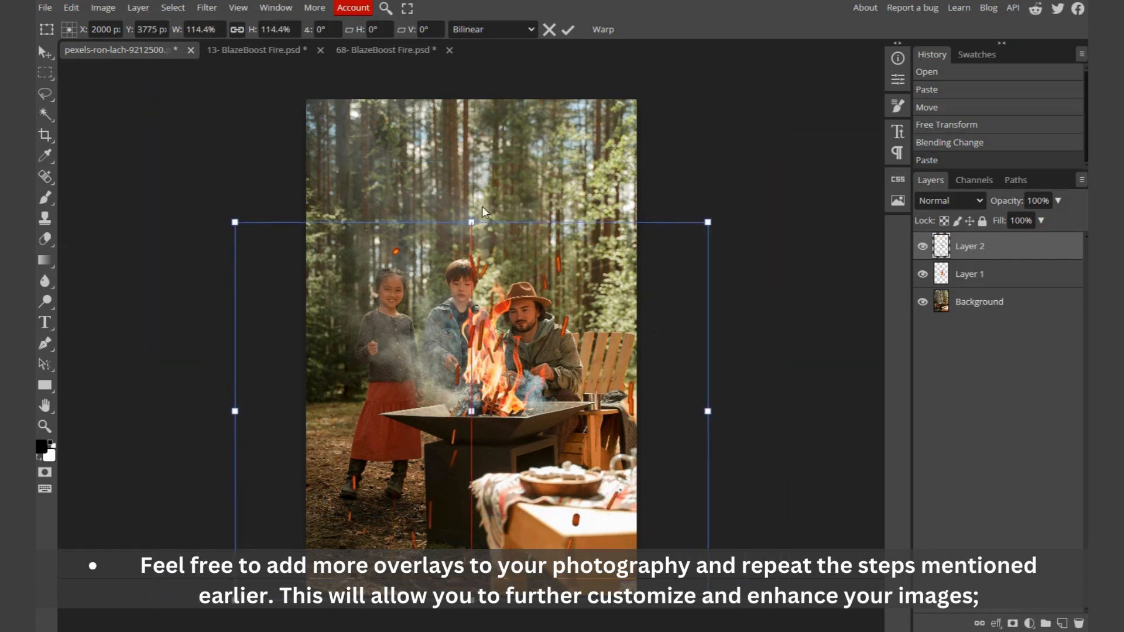
{"action": "left_click_drag", "start_coordinate": [480, 279], "coordinate": [491, 219]}
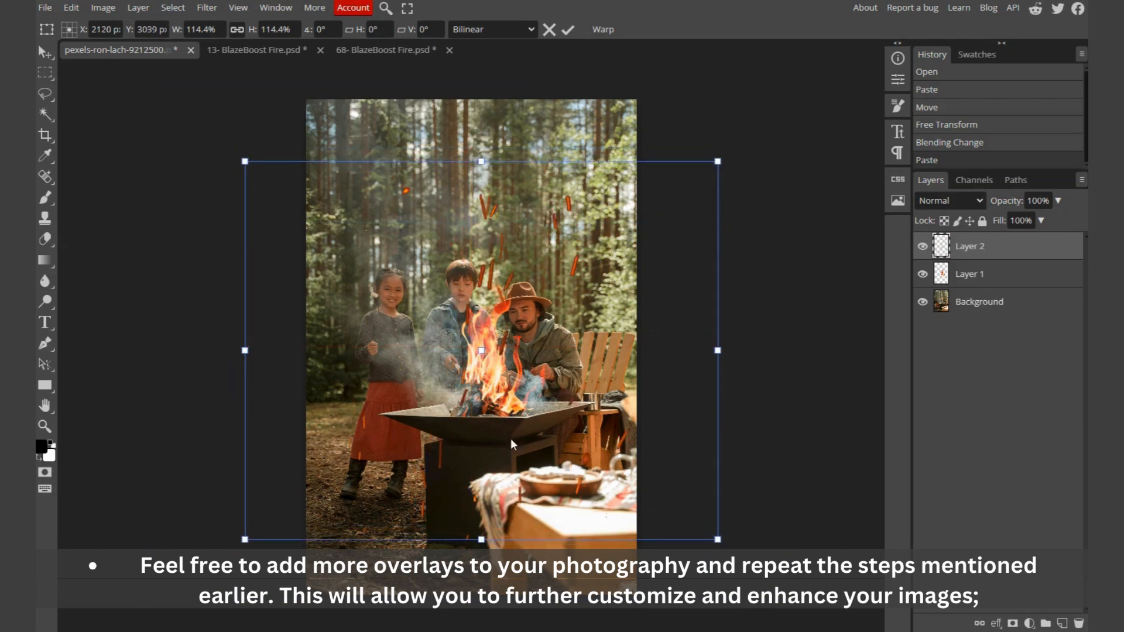
Step: Set the ember layer's blend mode to Screen and apply the transform
{"action": "left_click", "coordinate": [964, 201]}
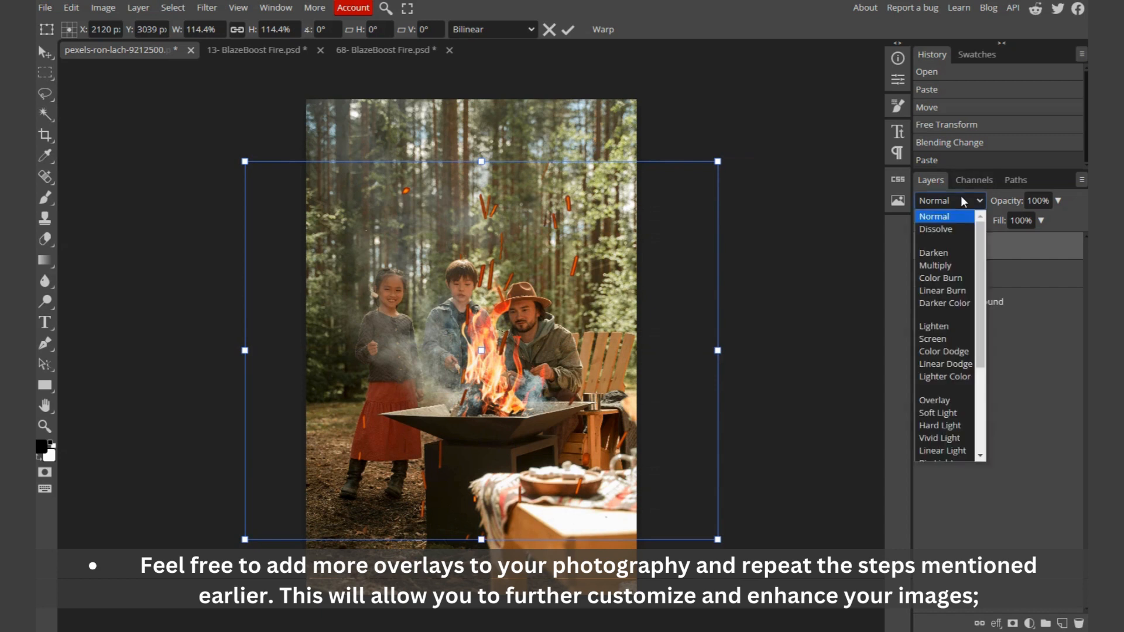
{"action": "left_click", "coordinate": [935, 345]}
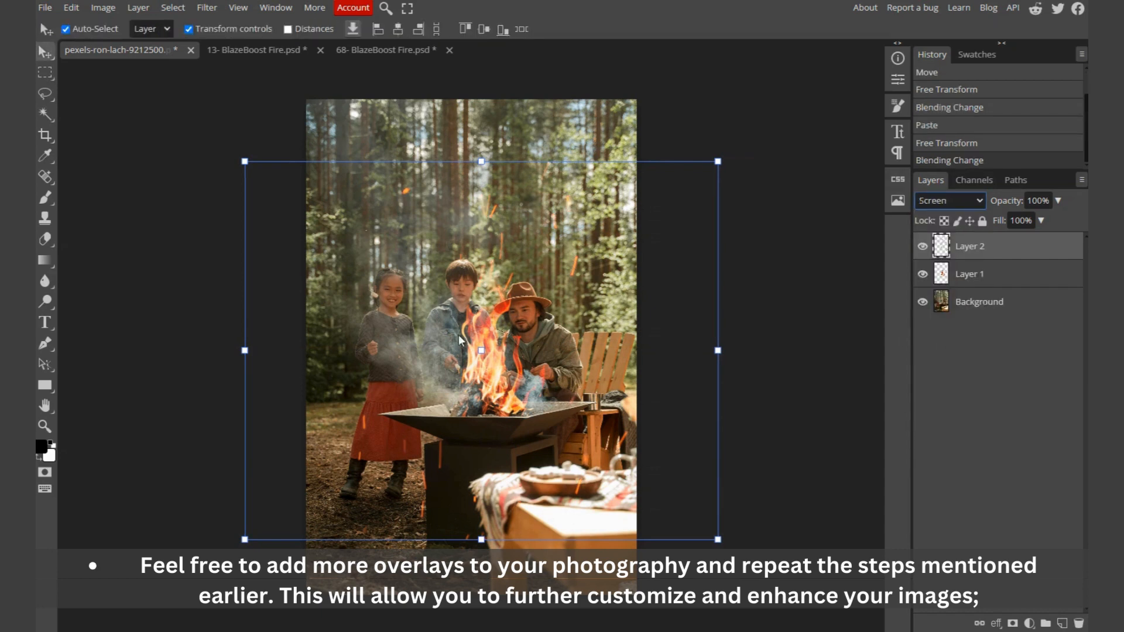
{"action": "left_click", "coordinate": [784, 327]}
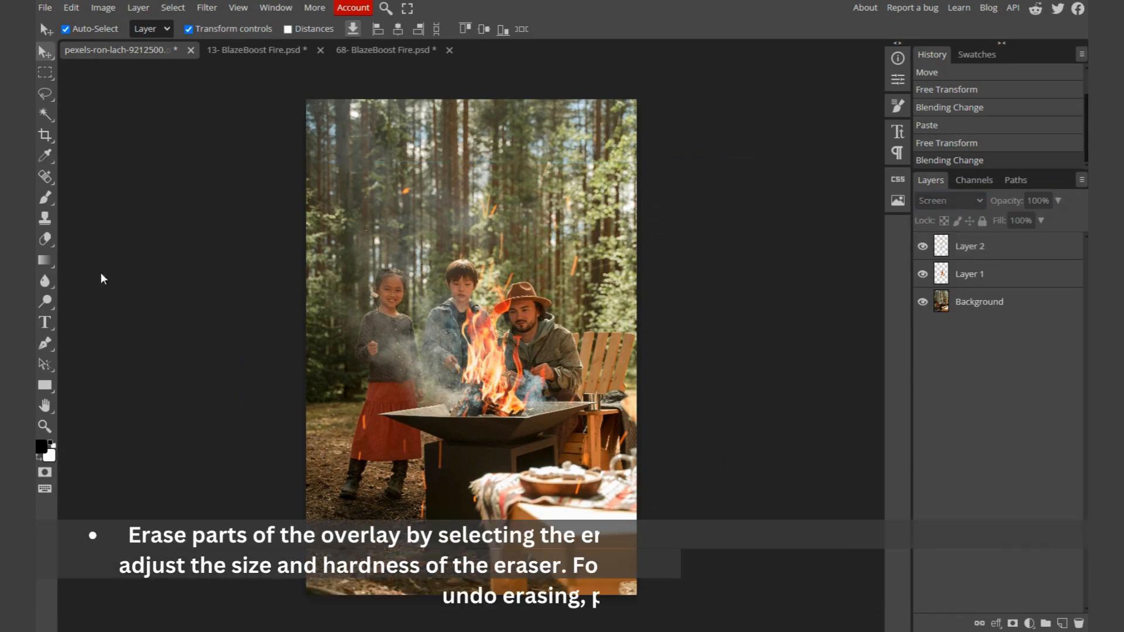
Step: Switch to the Eraser tool and adjust its brush size
{"action": "left_click", "coordinate": [48, 236]}
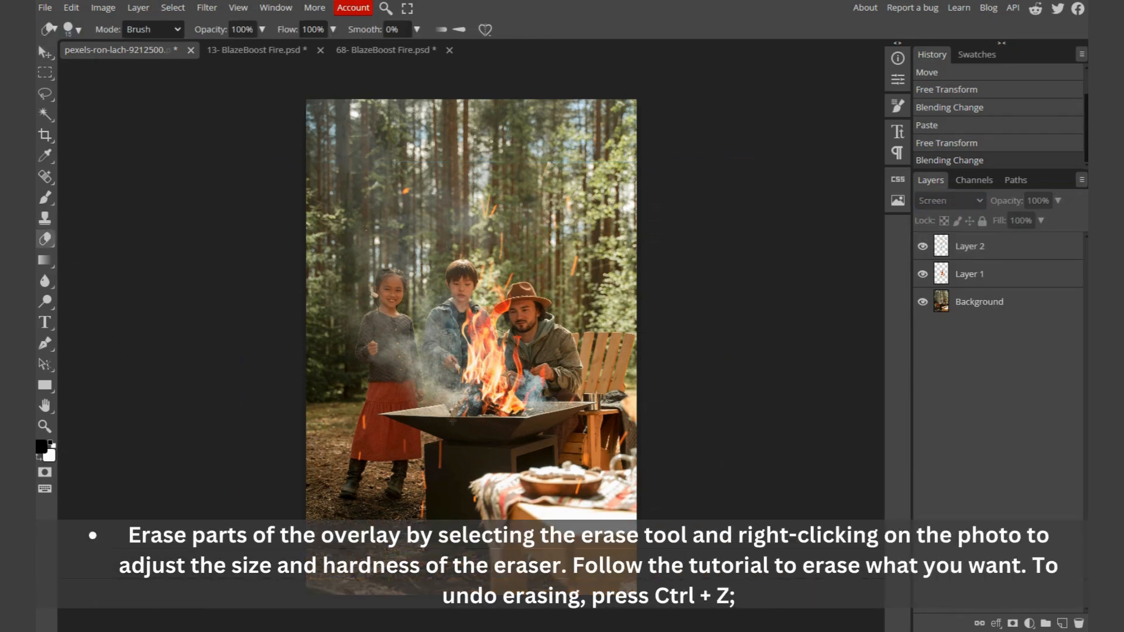
{"action": "right_click", "coordinate": [475, 469]}
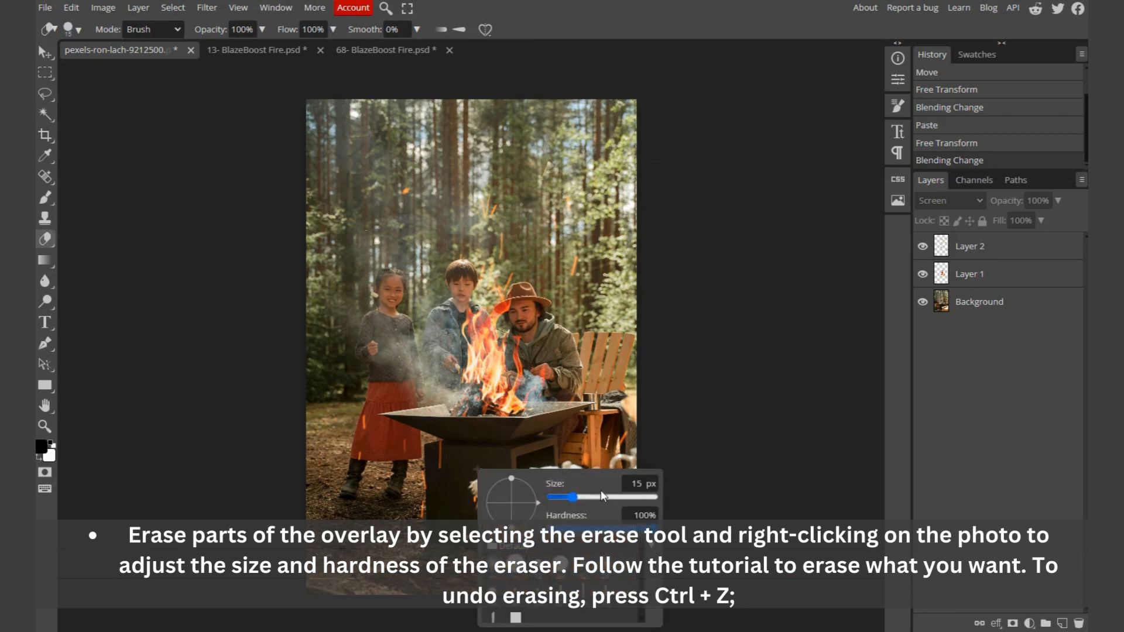
{"action": "left_click_drag", "start_coordinate": [579, 498], "coordinate": [605, 497]}
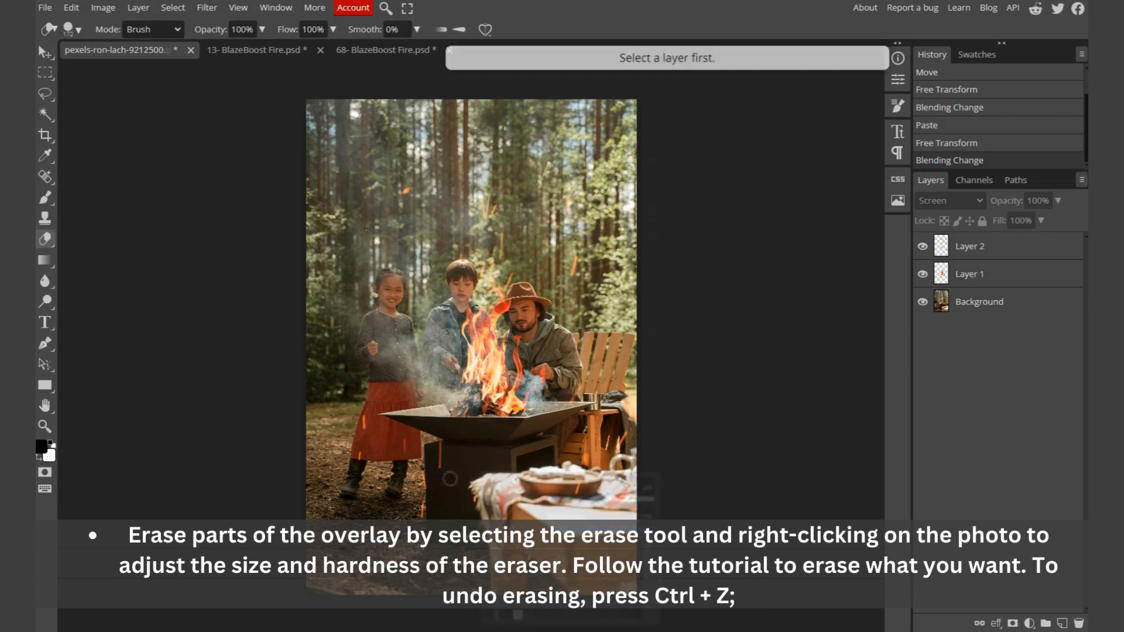
Step: Select Layer 2 and erase a spot of embers above the fire
{"action": "left_click", "coordinate": [471, 479]}
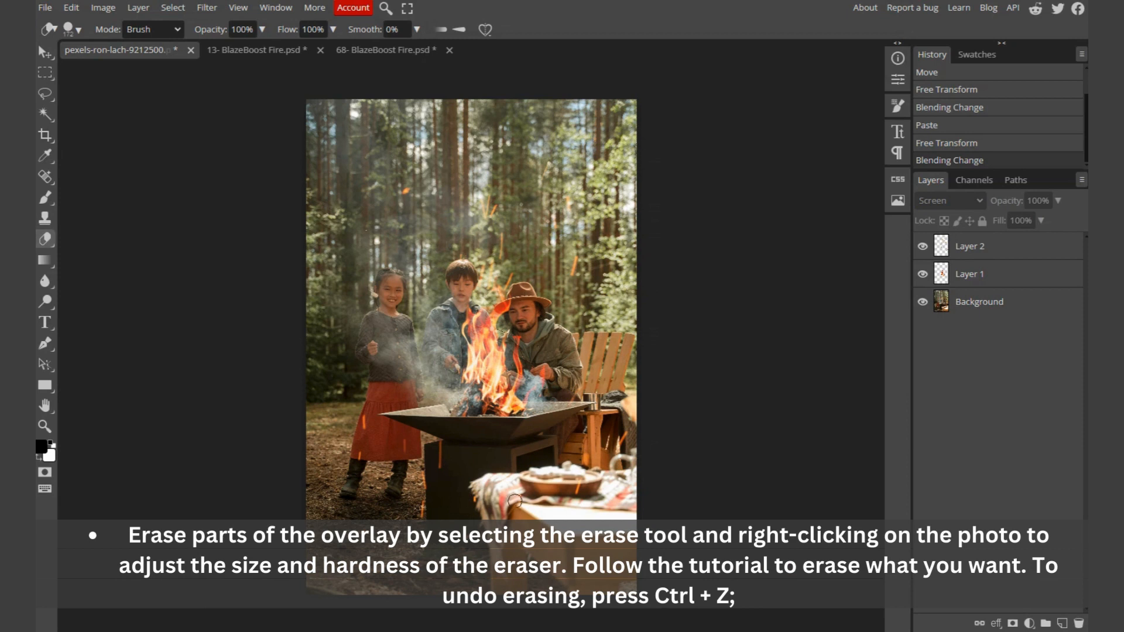
{"action": "left_click", "coordinate": [868, 364]}
{"action": "left_click", "coordinate": [966, 249]}
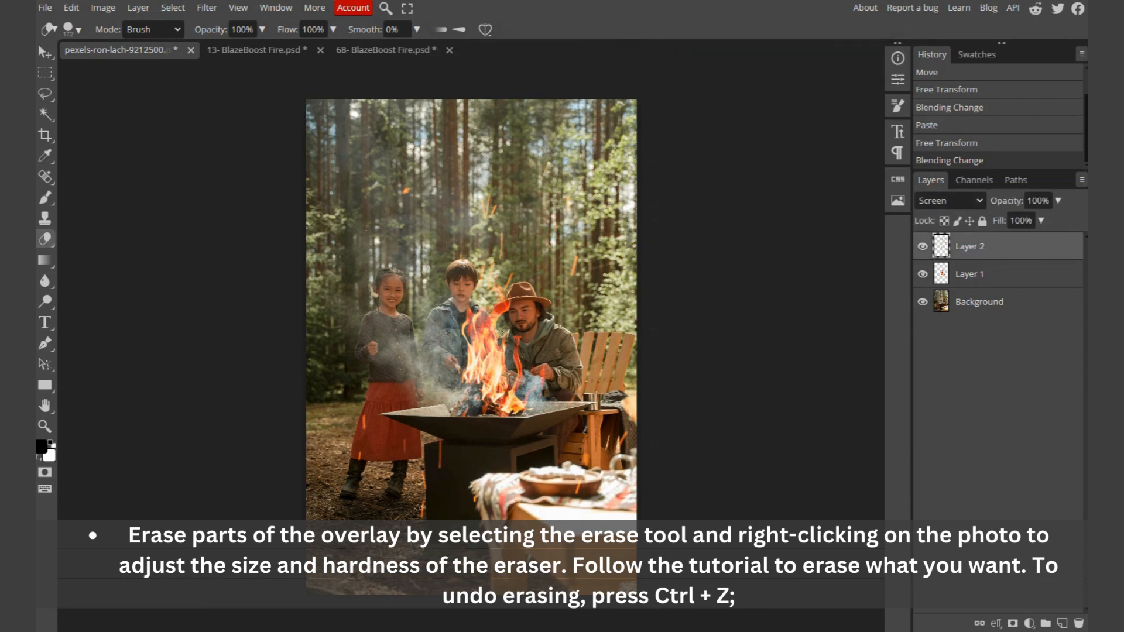
{"action": "left_click", "coordinate": [512, 266]}
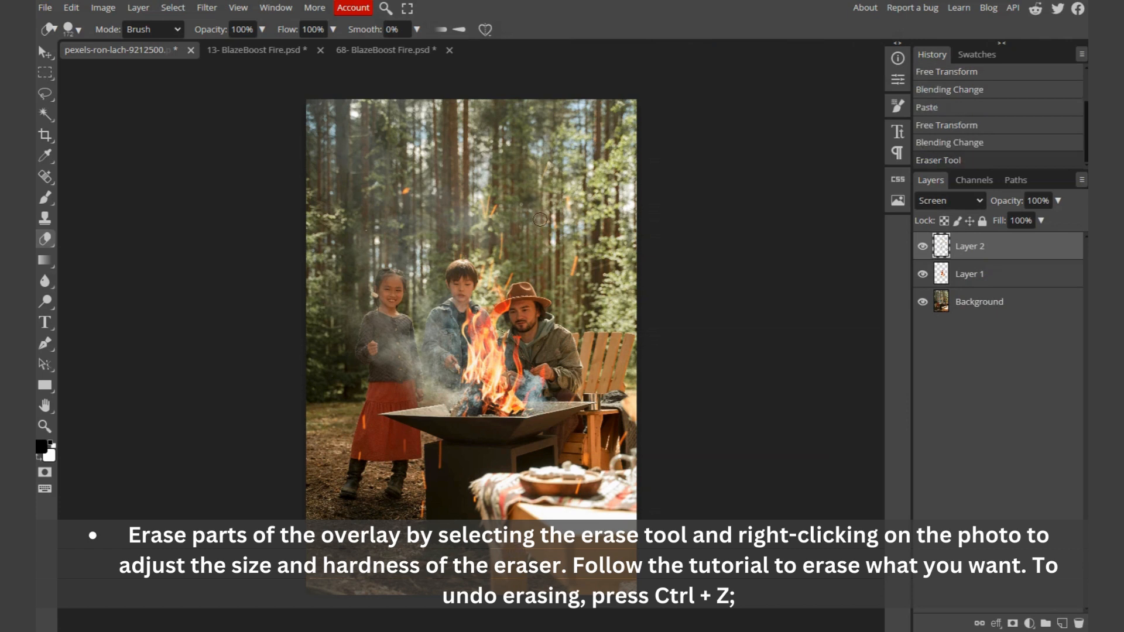
Step: Duplicate the flame layer, Layer 1, with the Move tool active
{"action": "key", "text": "v"}
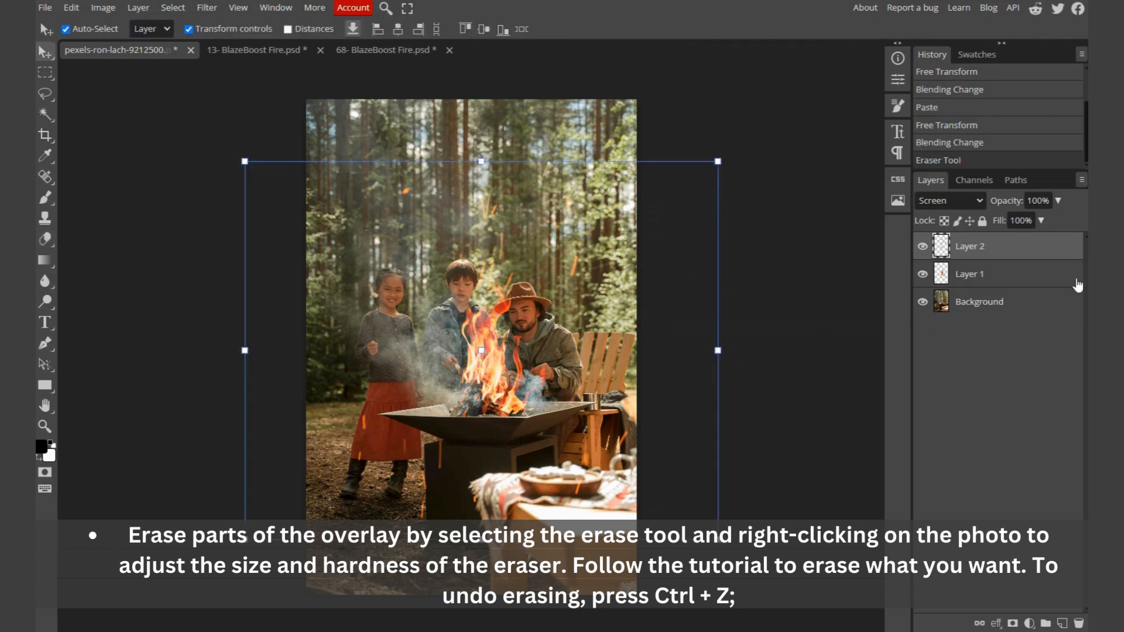
{"action": "left_click", "coordinate": [1005, 274]}
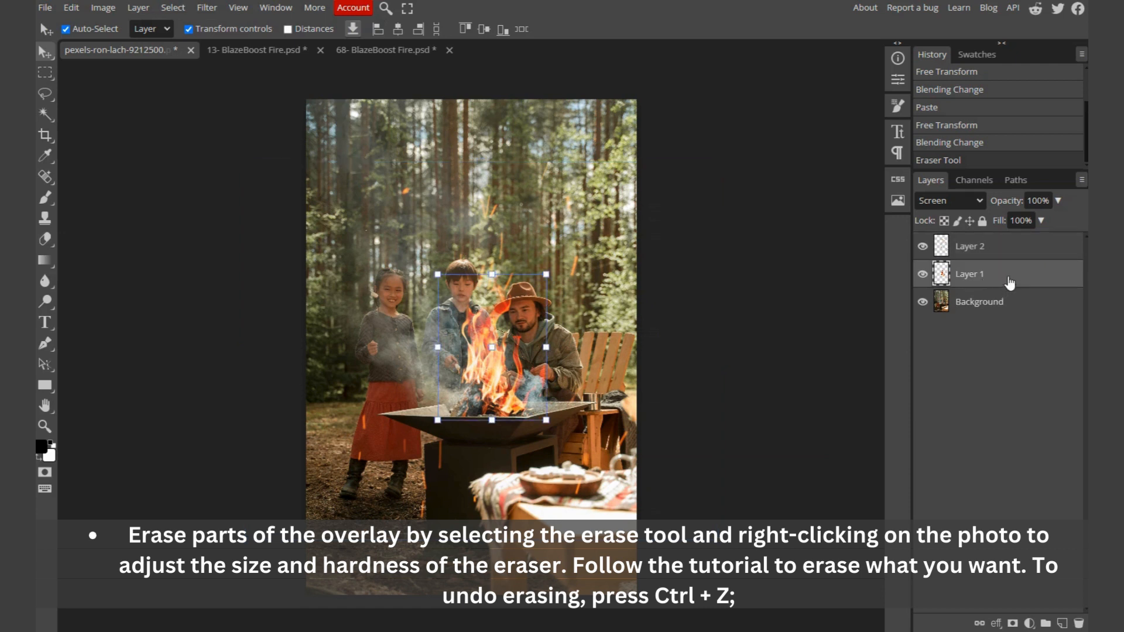
{"action": "left_click_drag", "start_coordinate": [1009, 283], "coordinate": [1063, 625]}
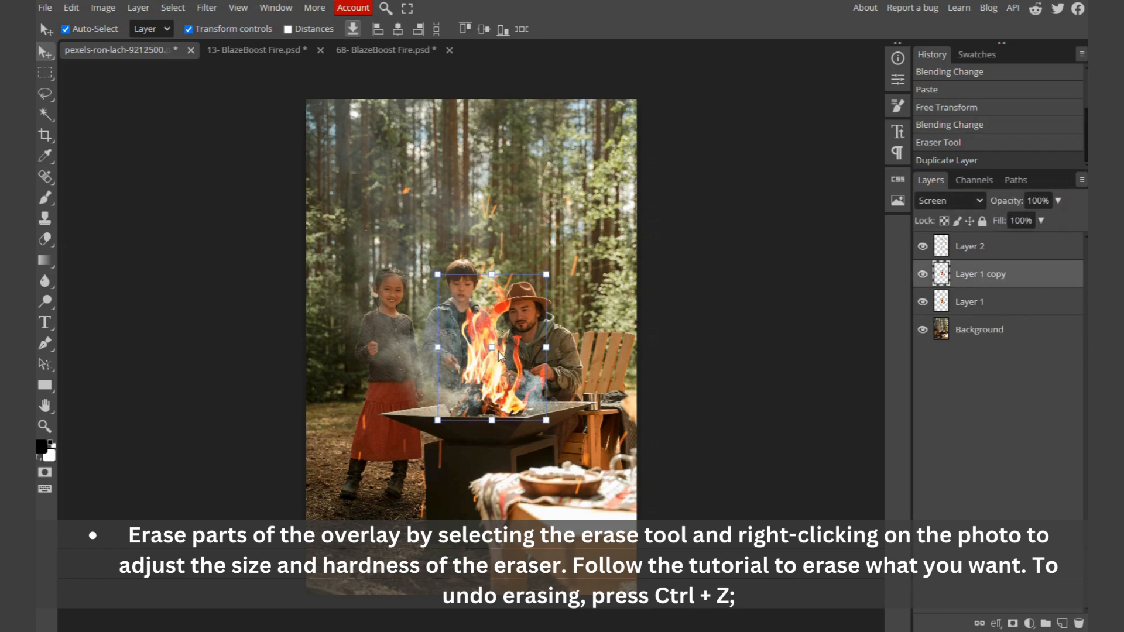
Step: Set the fill of Layer 1 copy to 56%
{"action": "left_click", "coordinate": [1040, 220]}
{"action": "left_click", "coordinate": [1028, 240]}
{"action": "left_click_drag", "start_coordinate": [1024, 242], "coordinate": [1021, 242]}
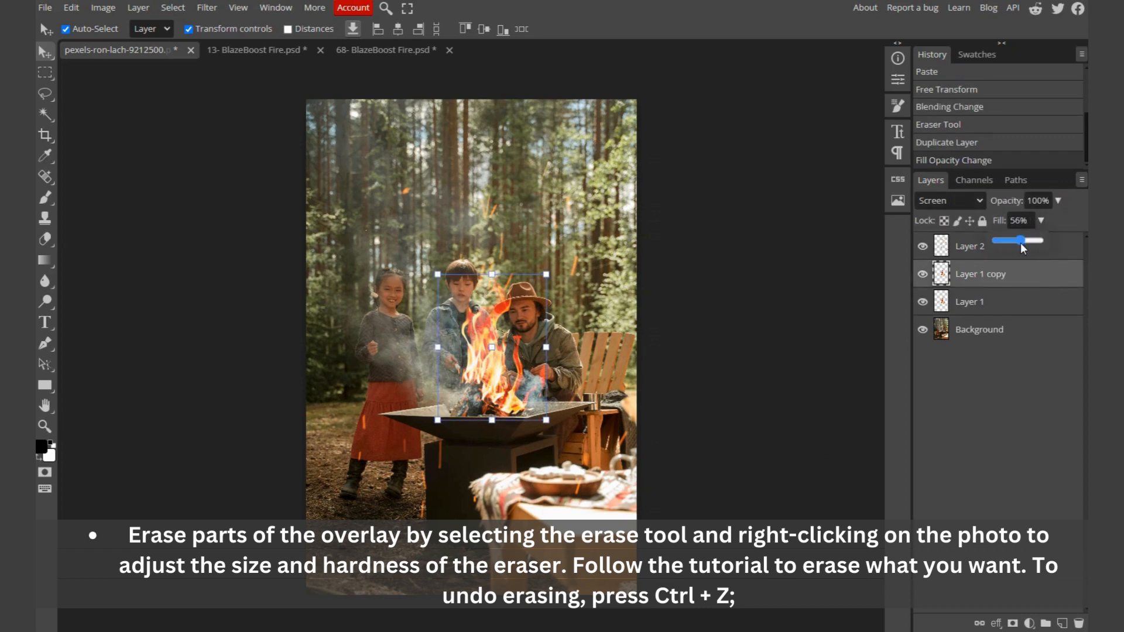
Step: Export the campfire image as a JPG named Edit 01
{"action": "left_click", "coordinate": [760, 309]}
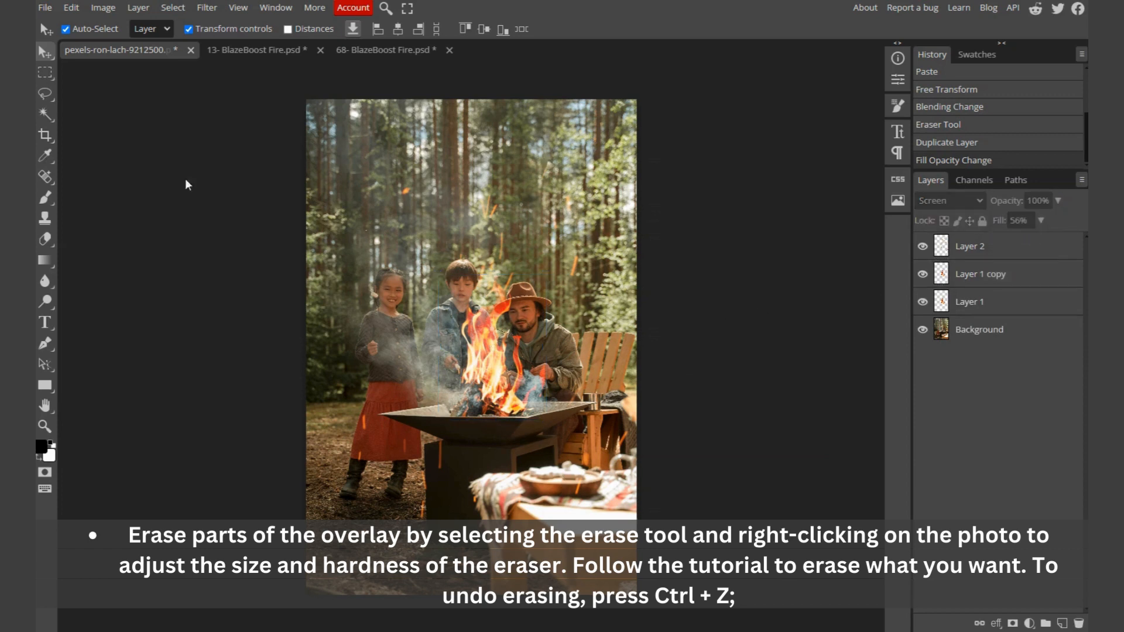
{"action": "left_click", "coordinate": [46, 8]}
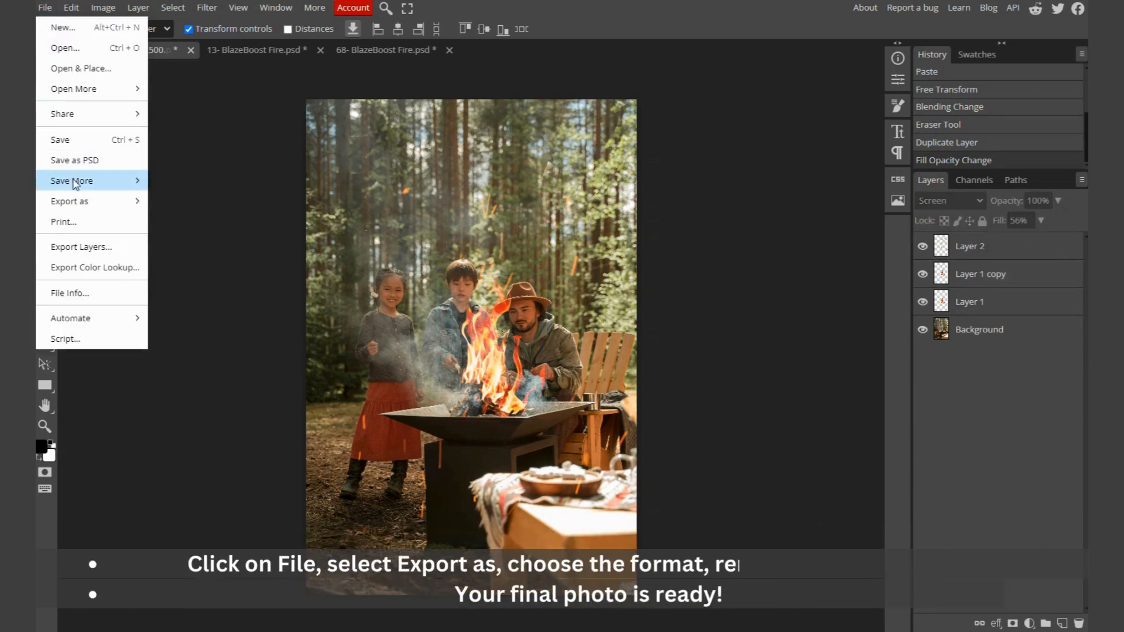
{"action": "mouse_move", "coordinate": [139, 200]}
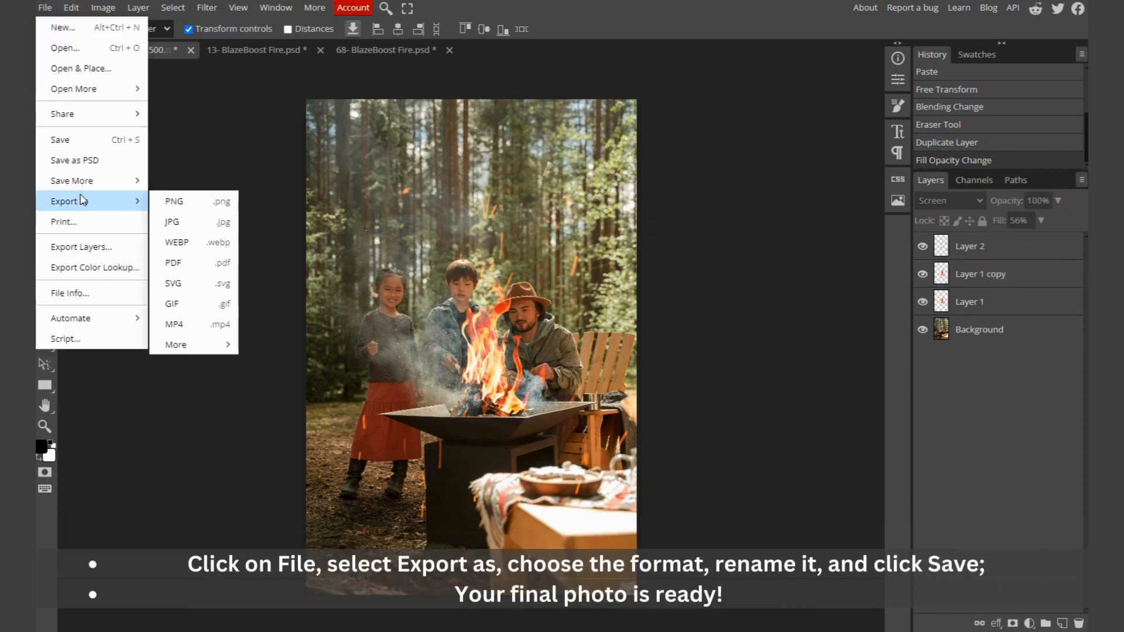
{"action": "left_click", "coordinate": [201, 225]}
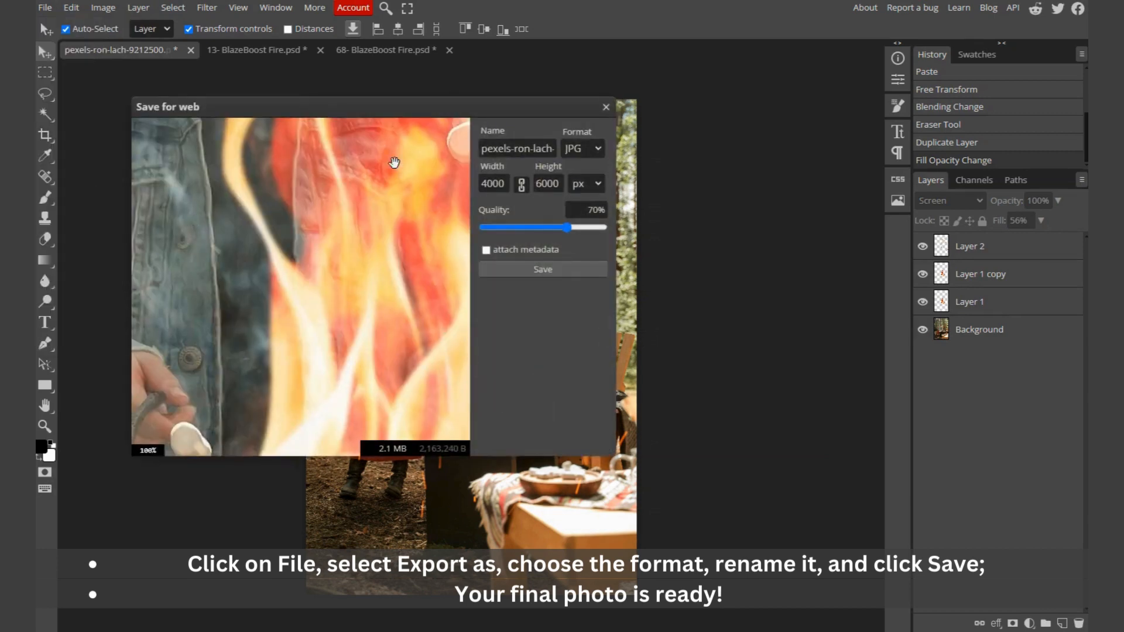
{"action": "left_click", "coordinate": [514, 148]}
{"action": "key", "text": "ctrl+a"}
{"action": "type", "text": "Edit 01"}
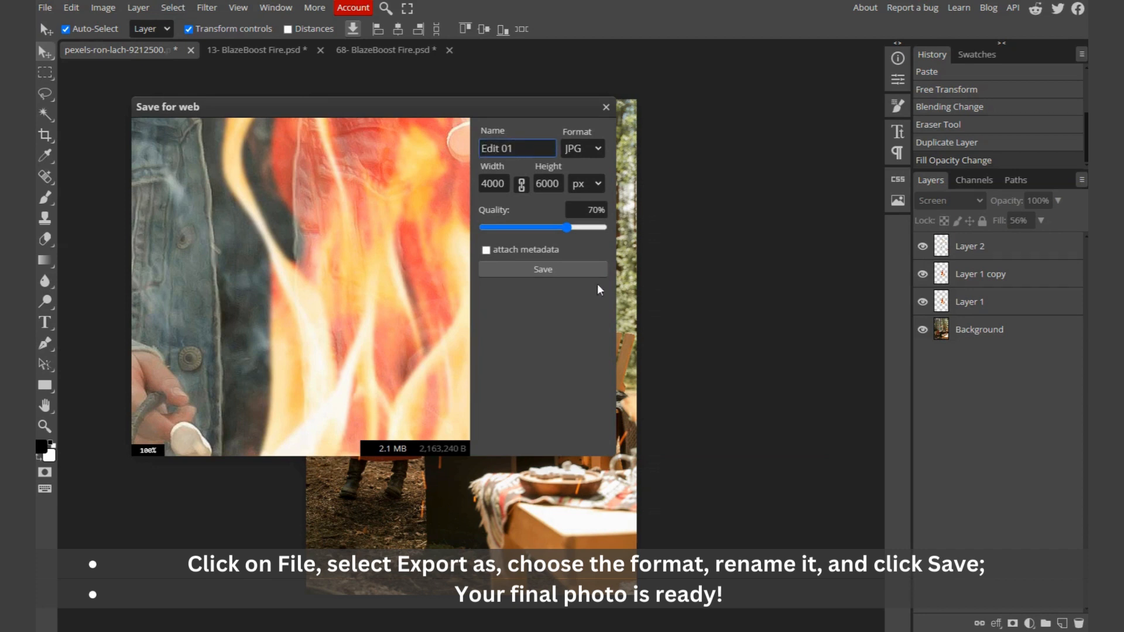
{"action": "left_click", "coordinate": [569, 268]}
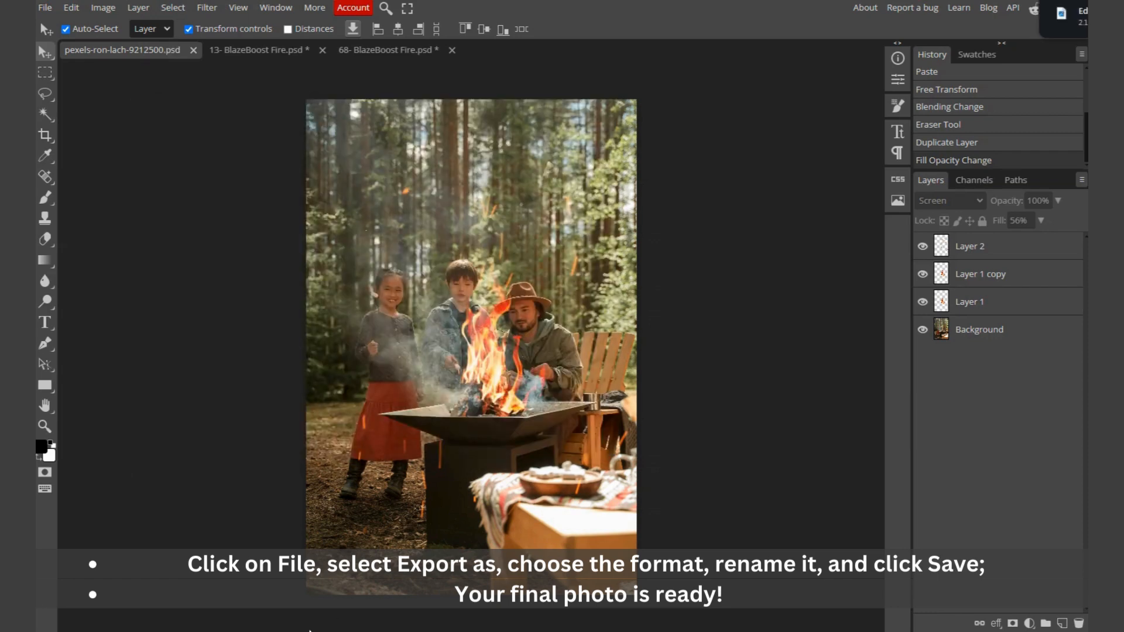
Step: Open the exported Edit 01.jpg from the Downloads folder to review the result
{"action": "key", "text": "alt+Tab"}
{"action": "left_click", "coordinate": [490, 250]}
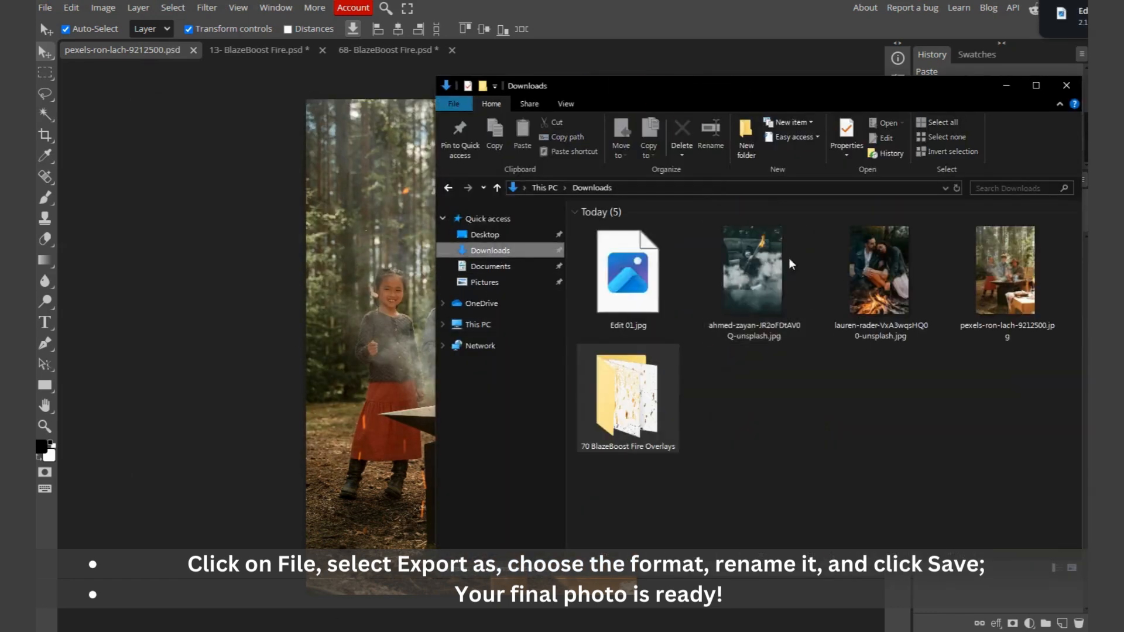
{"action": "double_click", "coordinate": [641, 272]}
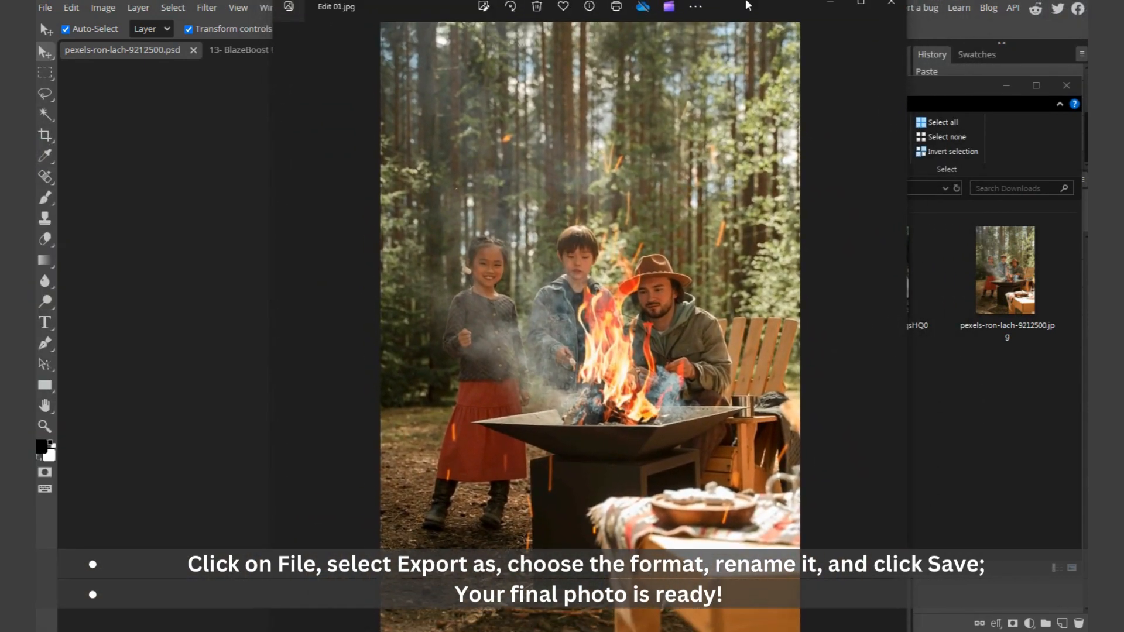
{"action": "double_click", "coordinate": [747, 2]}
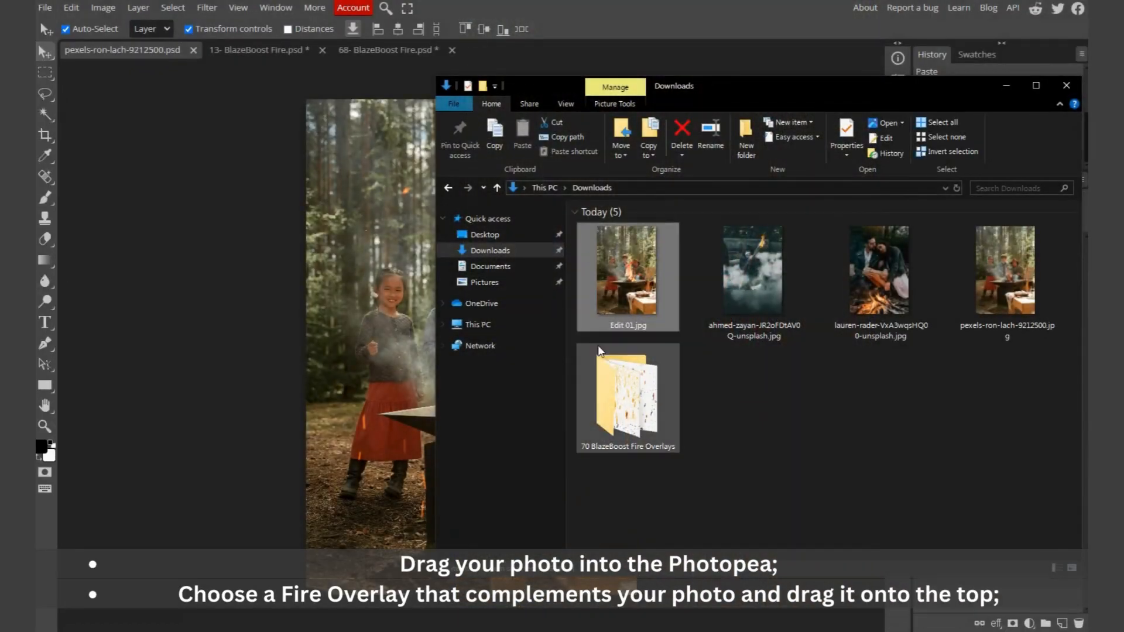
Step: Open the ahmed-zayan photo and the 52- BlazeBoost Fire ring overlay from Downloads in Photopea
{"action": "left_click", "coordinate": [812, 386]}
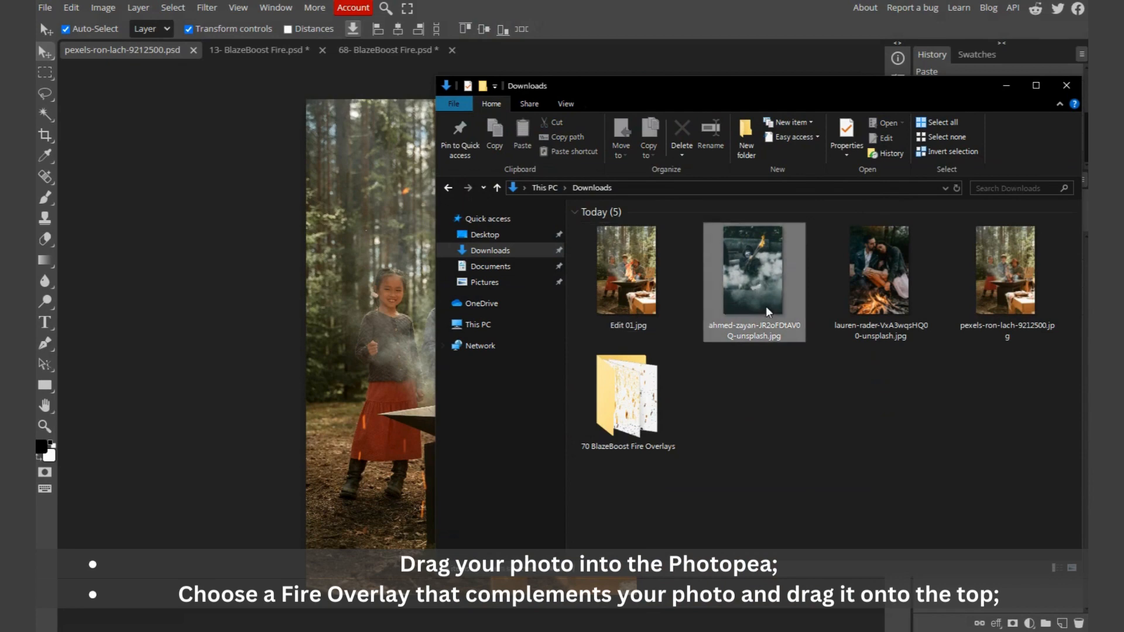
{"action": "left_click_drag", "start_coordinate": [766, 307], "coordinate": [539, 65]}
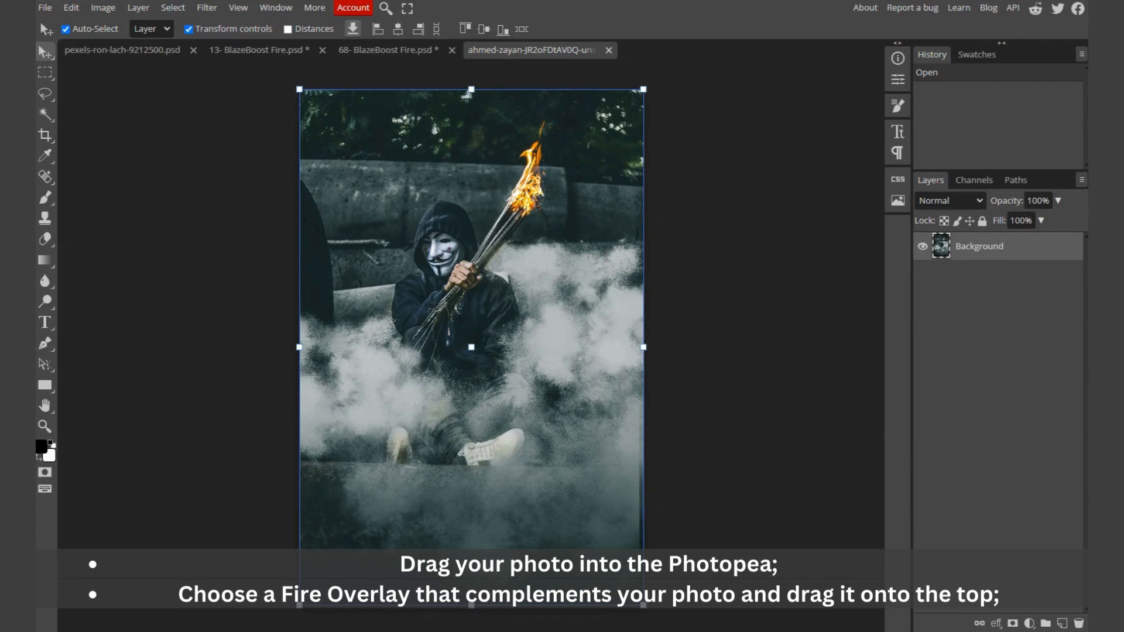
{"action": "key", "text": "alt+Tab"}
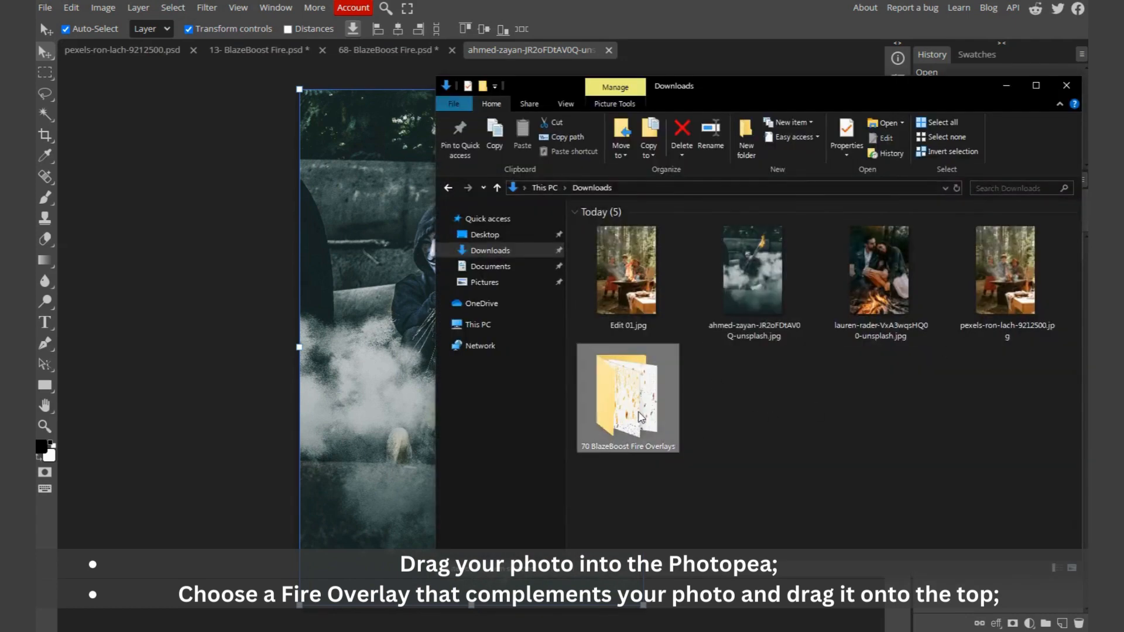
{"action": "double_click", "coordinate": [626, 404]}
{"action": "scroll", "coordinate": [770, 347], "scroll_direction": "down", "scroll_amount": 3}
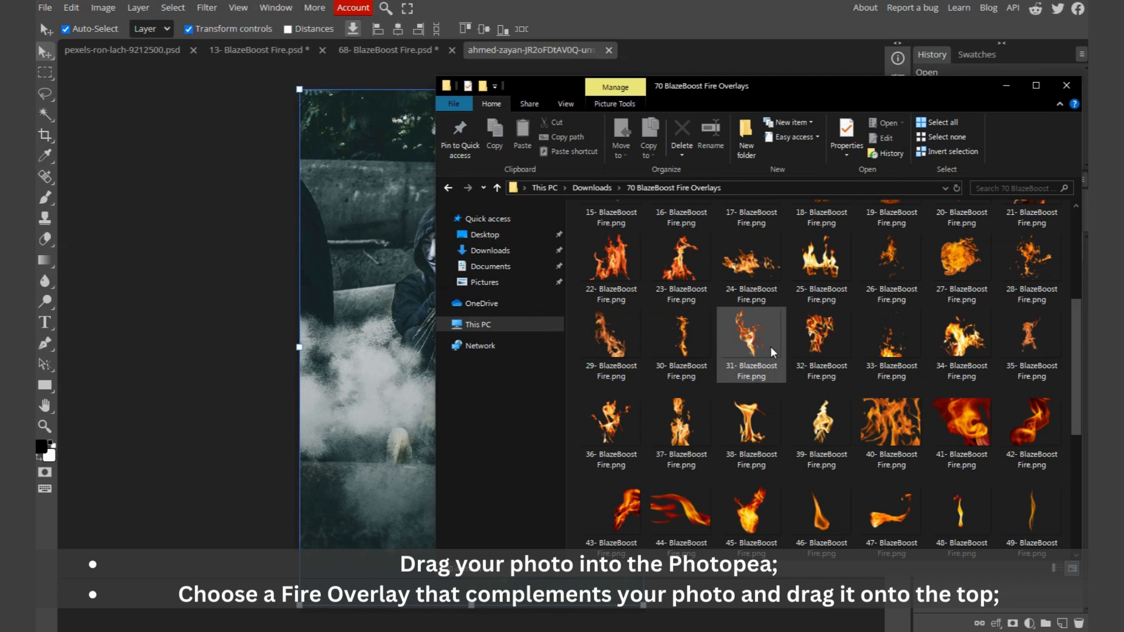
{"action": "scroll", "coordinate": [771, 346], "scroll_direction": "down", "scroll_amount": 5}
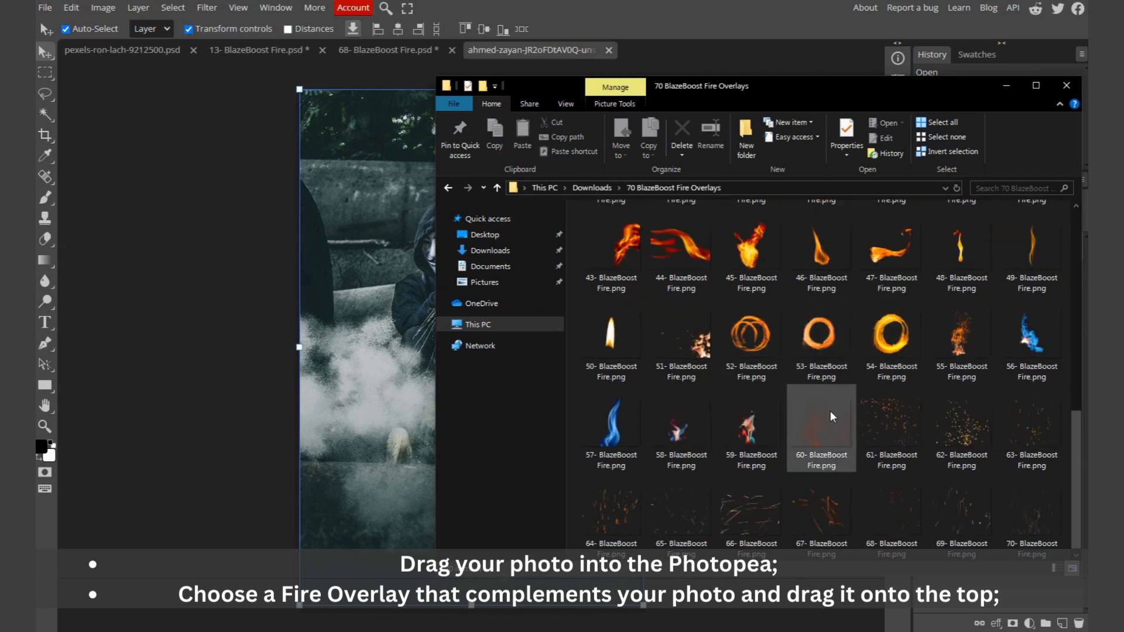
{"action": "left_click_drag", "start_coordinate": [744, 350], "coordinate": [676, 52]}
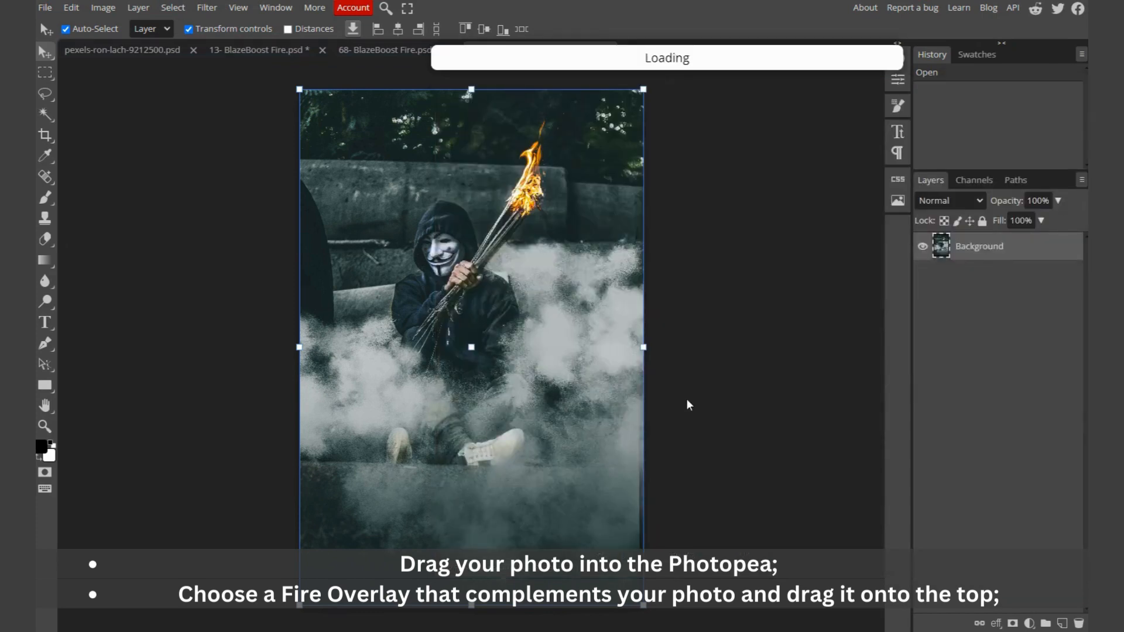
Step: Copy the entire fire ring overlay and paste it into the ahmed-zayan photo
{"action": "key", "text": "ctrl+a"}
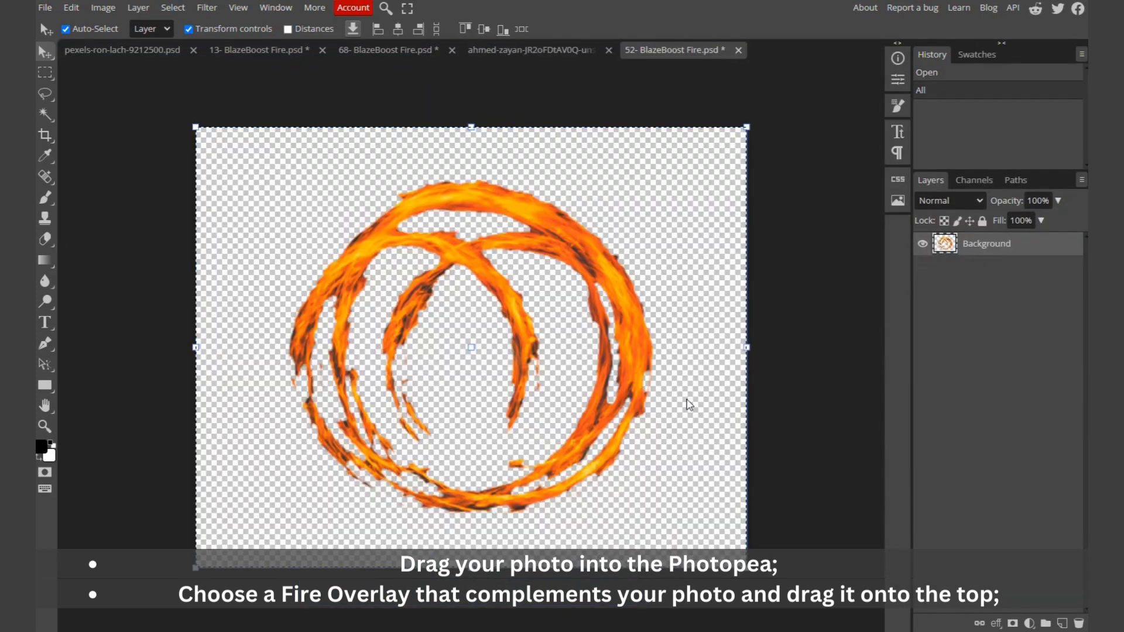
{"action": "left_click", "coordinate": [553, 50]}
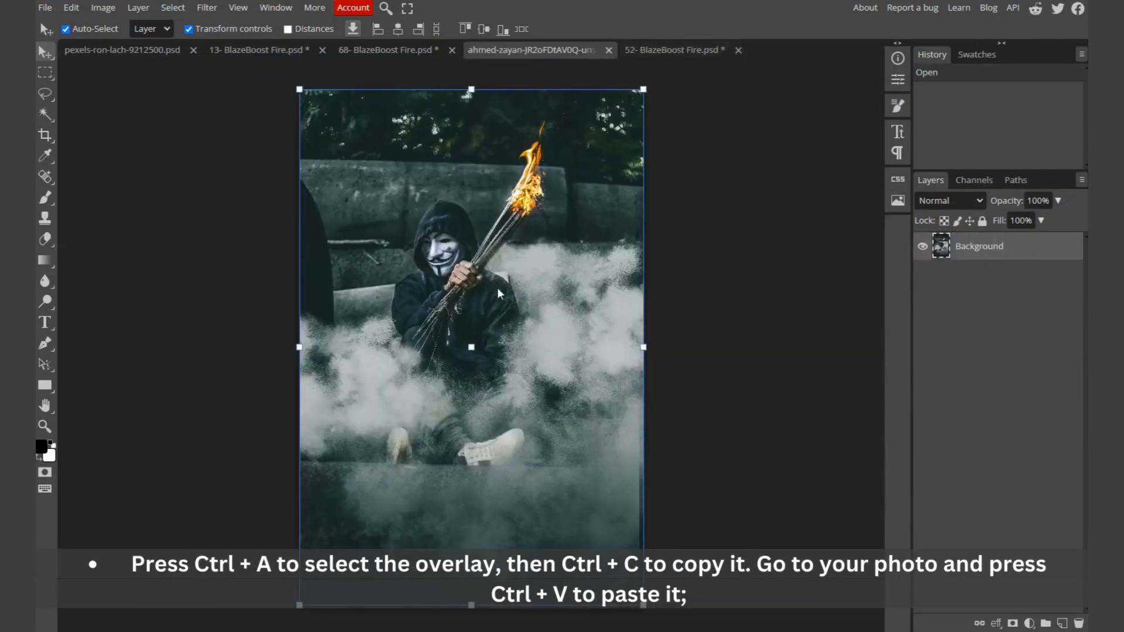
{"action": "key", "text": "ctrl+v"}
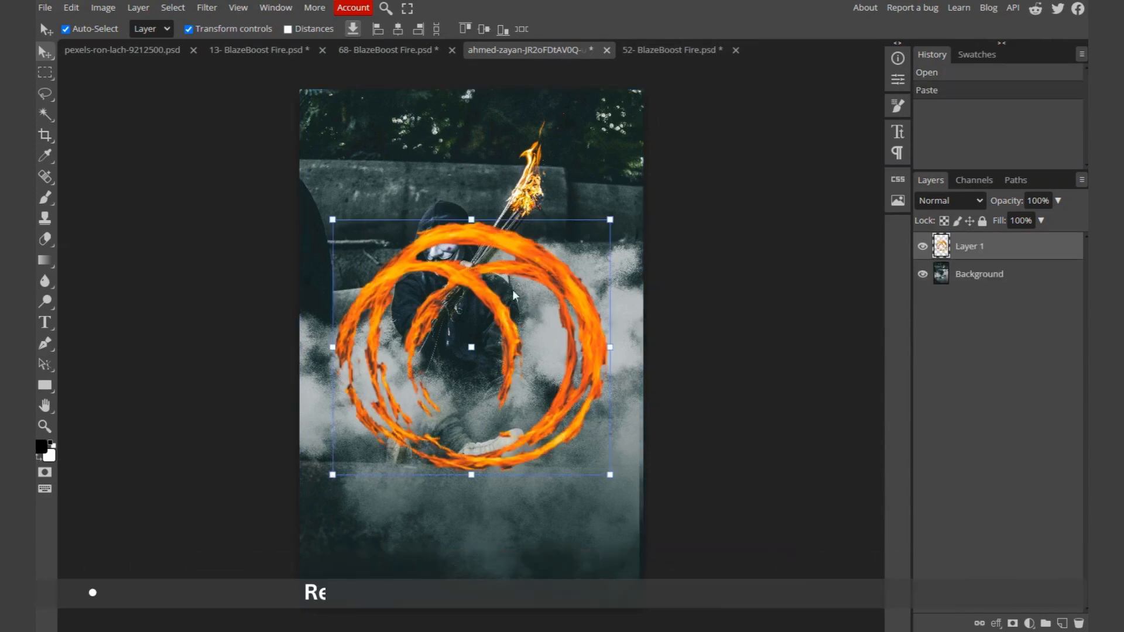
Step: Move the ring overlay up around the man and scale it to about 112%
{"action": "left_click_drag", "start_coordinate": [515, 261], "coordinate": [504, 191]}
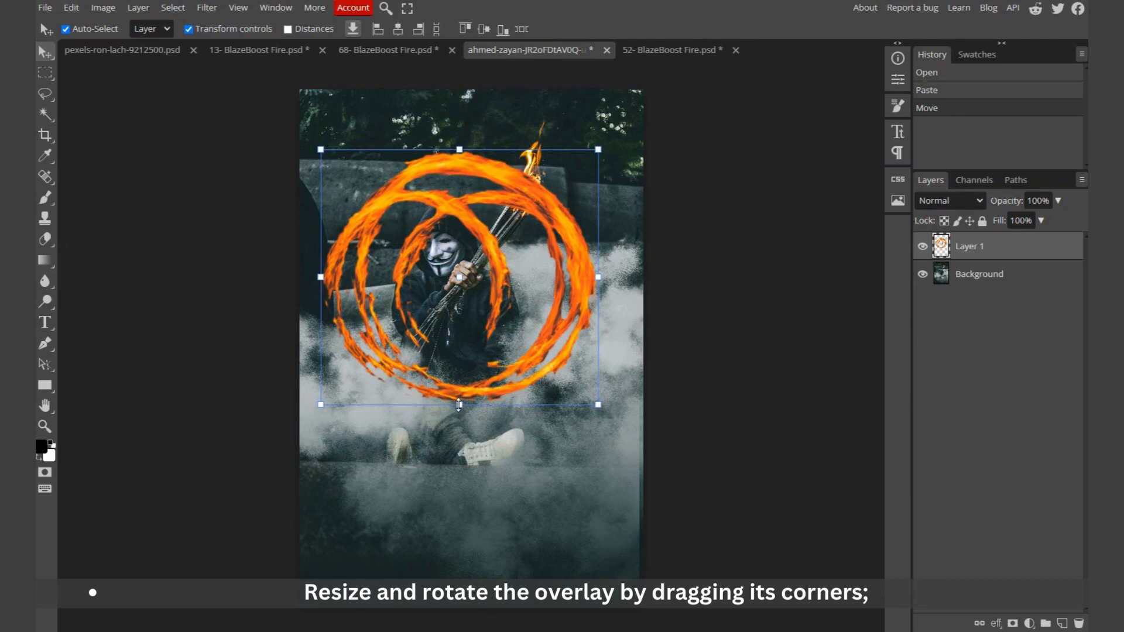
{"action": "left_click_drag", "start_coordinate": [459, 404], "coordinate": [462, 420]}
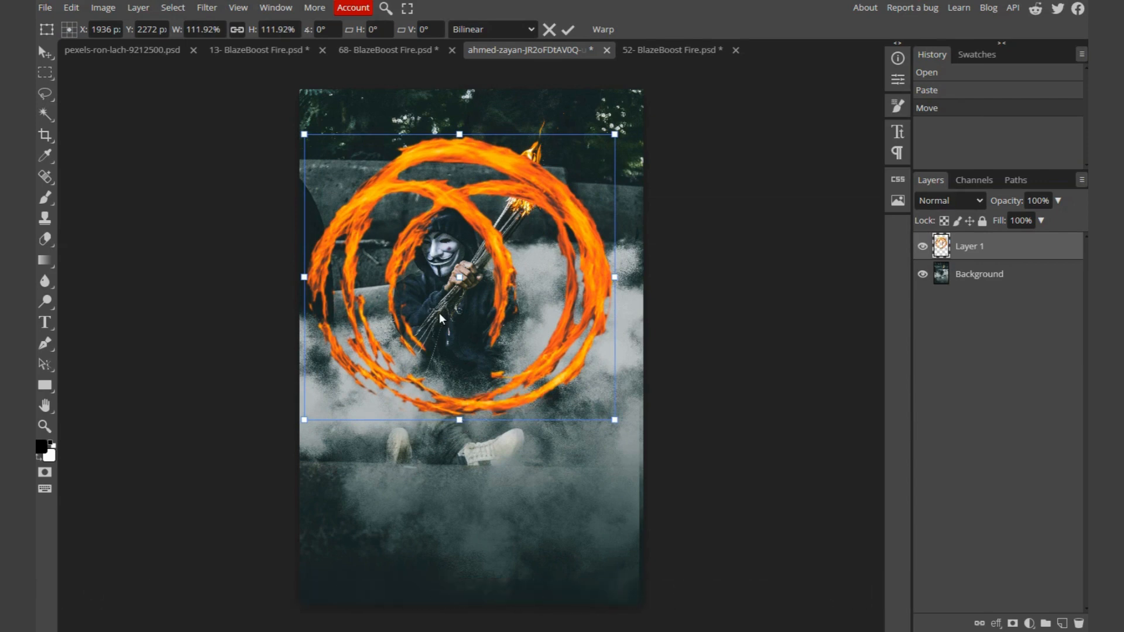
{"action": "scroll", "coordinate": [435, 299], "scroll_direction": "up", "scroll_amount": 1}
{"action": "scroll", "coordinate": [435, 296], "scroll_direction": "up", "scroll_amount": 1}
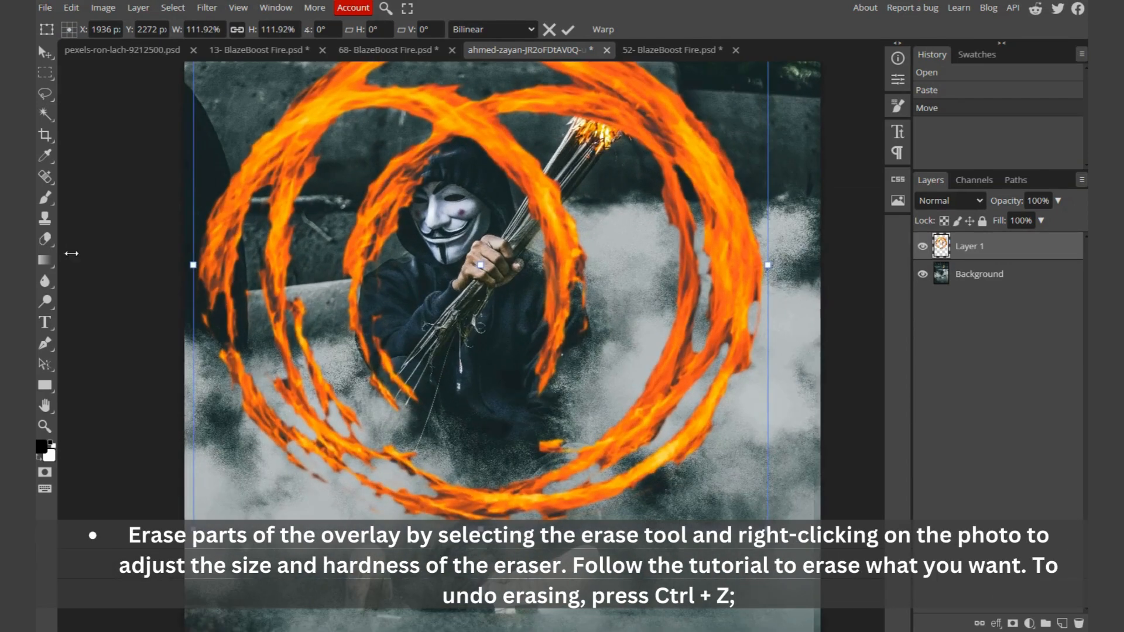
{"action": "key", "text": "Return"}
Step: Set the eraser brush to 172 px size with 61% hardness
{"action": "right_click", "coordinate": [413, 193]}
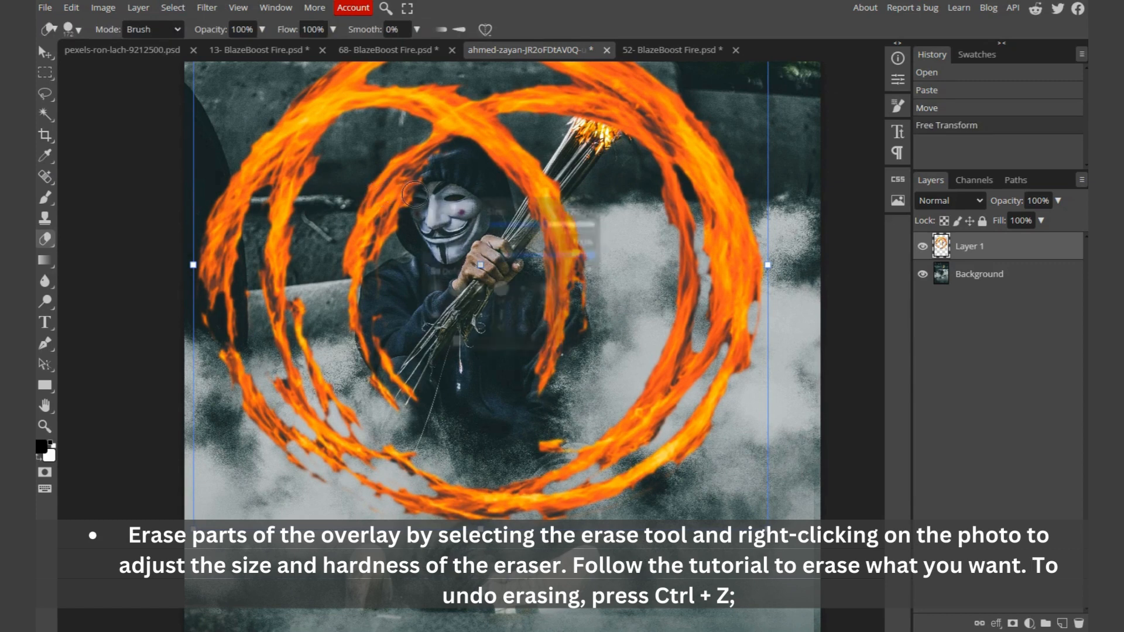
{"action": "left_click_drag", "start_coordinate": [564, 254], "coordinate": [555, 254]}
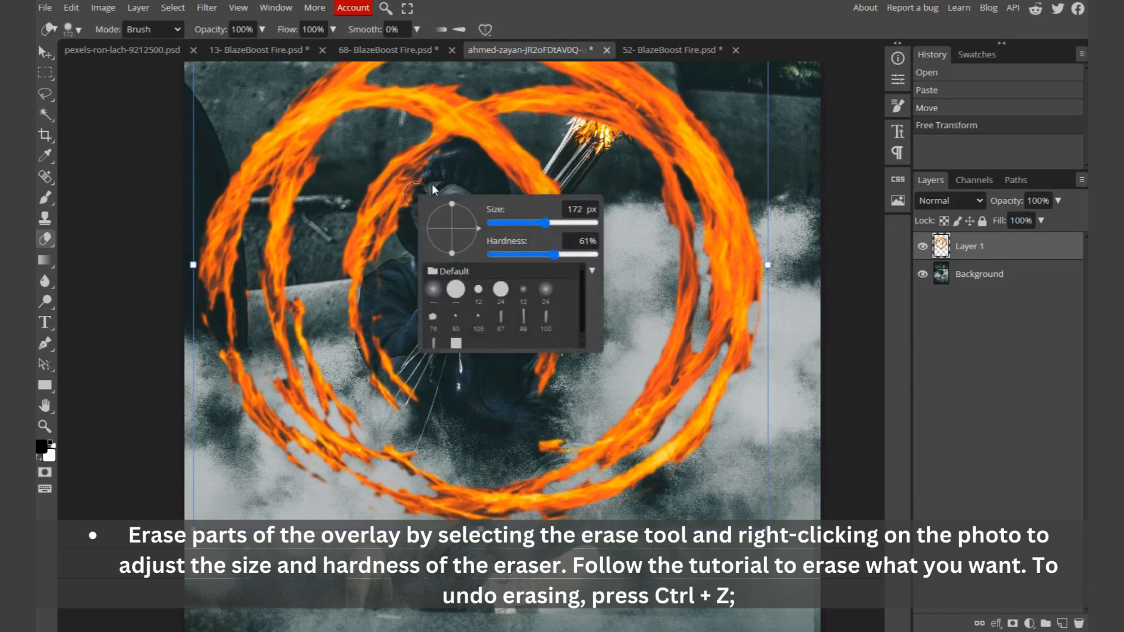
{"action": "left_click", "coordinate": [418, 188]}
Step: Erase a stroke of the ring near the hood and undo it
{"action": "mouse_move", "coordinate": [410, 187]}
{"action": "left_mouse_down"}
{"action": "mouse_move", "coordinate": [404, 235]}
{"action": "mouse_move", "coordinate": [407, 200]}
{"action": "mouse_move", "coordinate": [436, 154]}
{"action": "mouse_move", "coordinate": [476, 148]}
{"action": "mouse_move", "coordinate": [459, 137]}
{"action": "mouse_move", "coordinate": [471, 135]}
{"action": "mouse_move", "coordinate": [477, 142]}
{"action": "mouse_move", "coordinate": [448, 133]}
{"action": "mouse_move", "coordinate": [431, 164]}
{"action": "mouse_move", "coordinate": [453, 144]}
{"action": "mouse_move", "coordinate": [474, 152]}
{"action": "mouse_move", "coordinate": [466, 178]}
{"action": "left_mouse_up"}
{"action": "key", "text": "ctrl+z"}
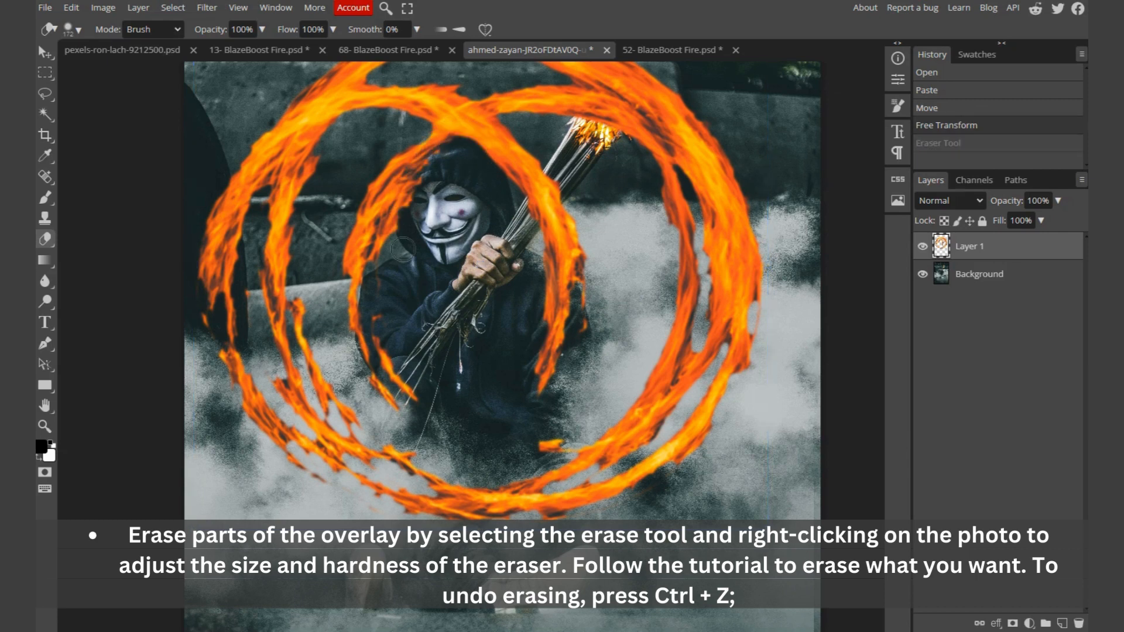
Step: Set the fill of Layer 1 to 47%
{"action": "left_click", "coordinate": [1042, 221]}
{"action": "left_click", "coordinate": [1016, 239]}
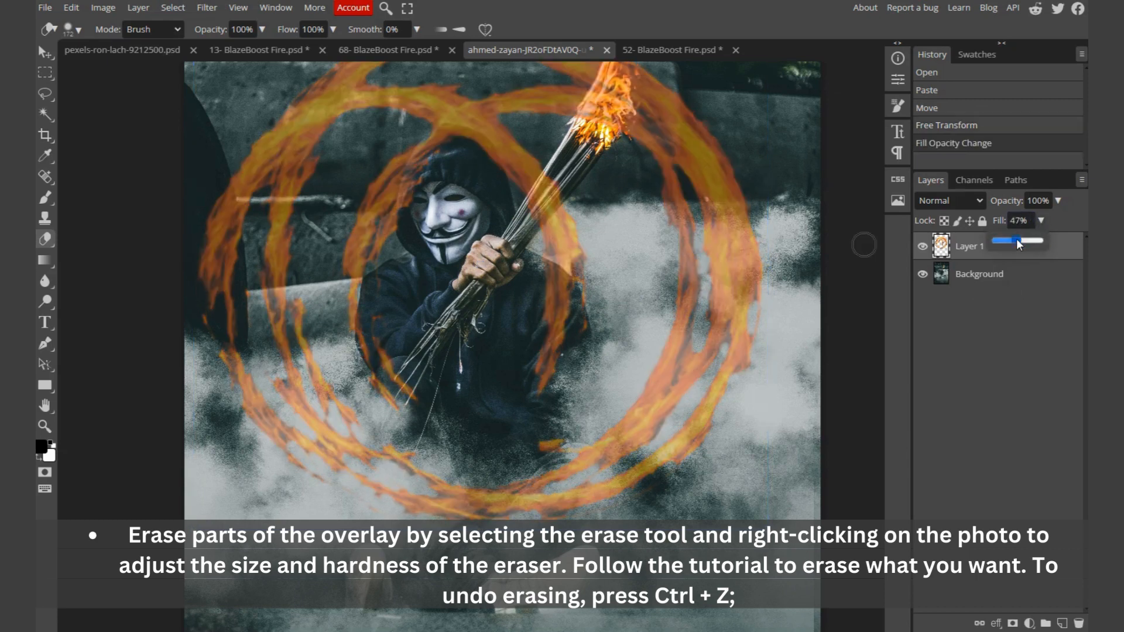
{"action": "mouse_move", "coordinate": [442, 151]}
{"action": "left_mouse_down"}
{"action": "mouse_move", "coordinate": [422, 169]}
{"action": "mouse_move", "coordinate": [414, 201]}
{"action": "left_mouse_up"}
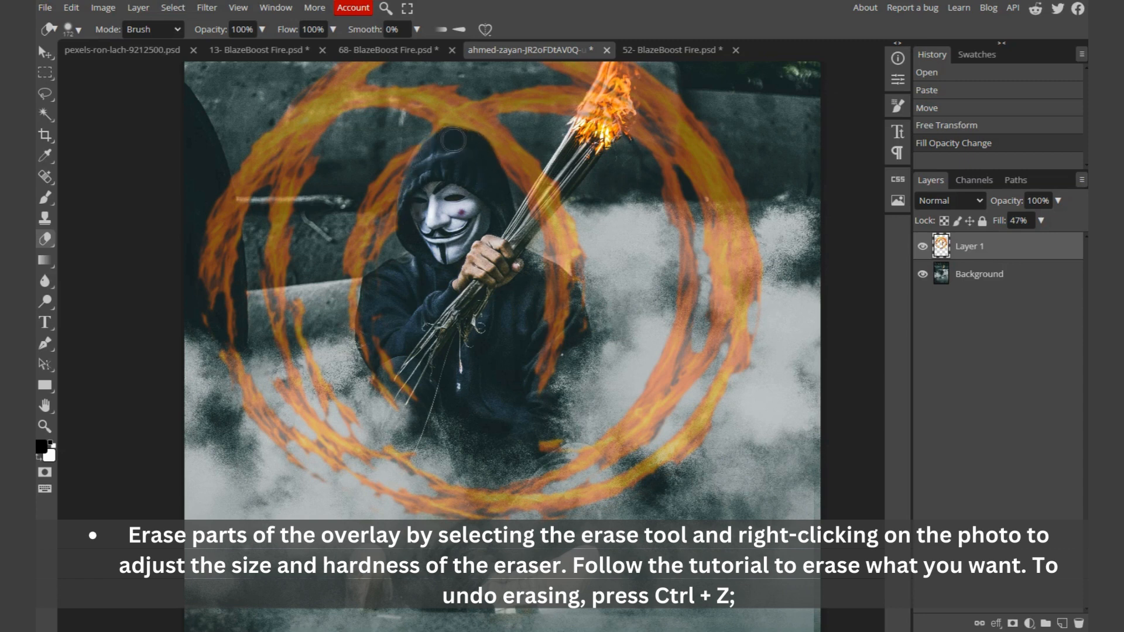
Step: Erase the parts of the ring that overlap the man's body and the torch
{"action": "left_click", "coordinate": [482, 271]}
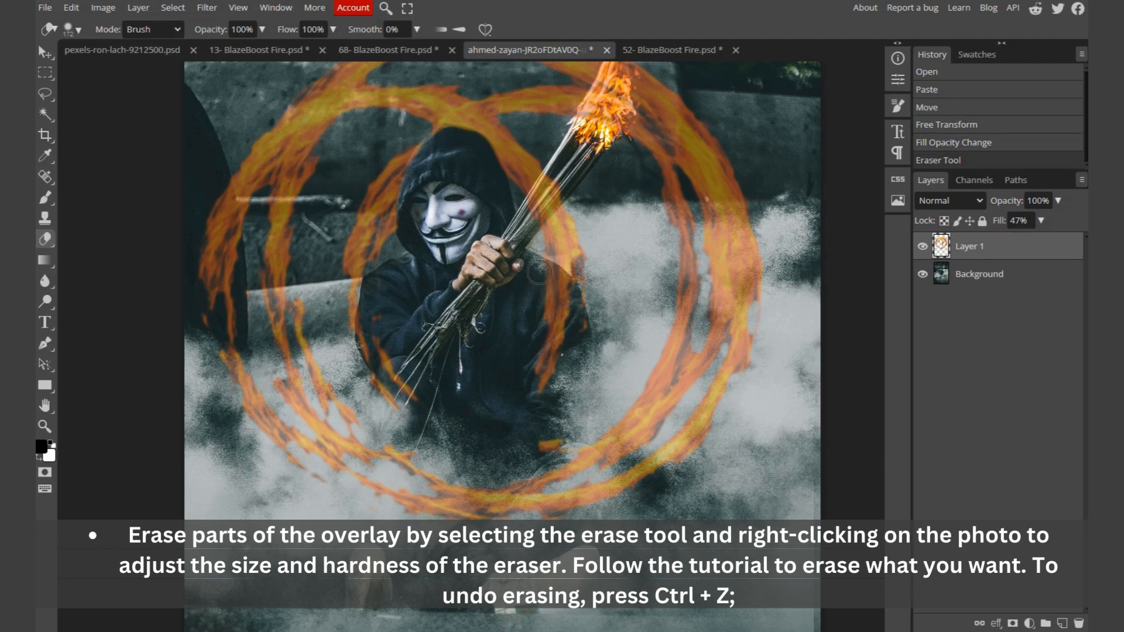
{"action": "mouse_move", "coordinate": [539, 273]}
{"action": "left_mouse_down"}
{"action": "mouse_move", "coordinate": [565, 293]}
{"action": "mouse_move", "coordinate": [550, 272]}
{"action": "mouse_move", "coordinate": [569, 304]}
{"action": "mouse_move", "coordinate": [549, 327]}
{"action": "mouse_move", "coordinate": [578, 340]}
{"action": "mouse_move", "coordinate": [572, 329]}
{"action": "mouse_move", "coordinate": [541, 341]}
{"action": "mouse_move", "coordinate": [536, 389]}
{"action": "left_mouse_up"}
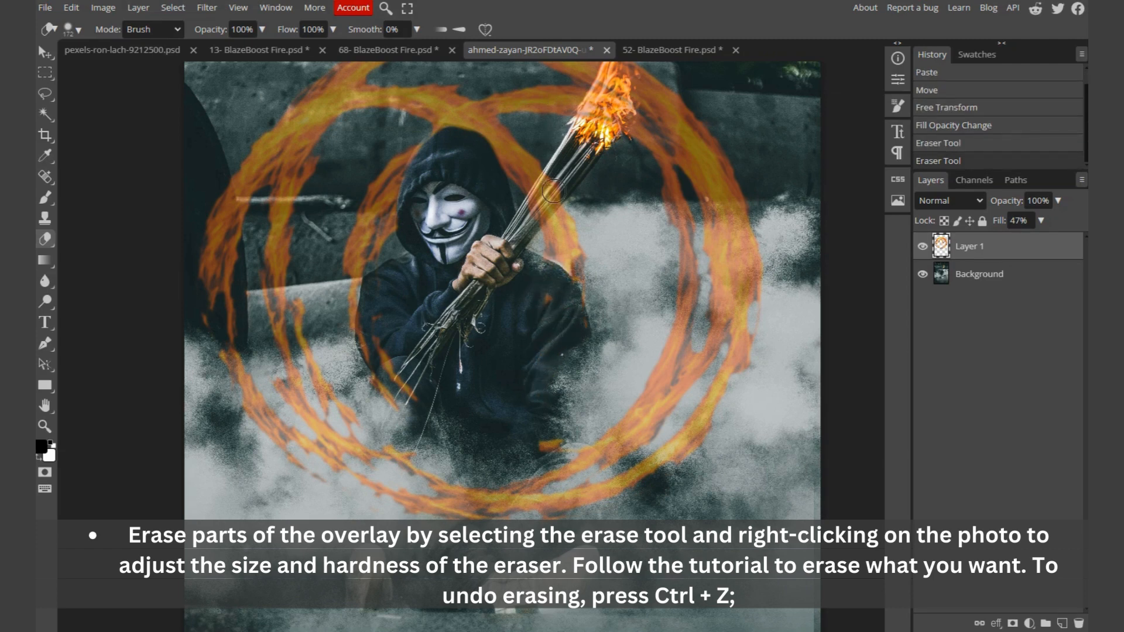
{"action": "left_click_drag", "start_coordinate": [553, 191], "coordinate": [535, 216]}
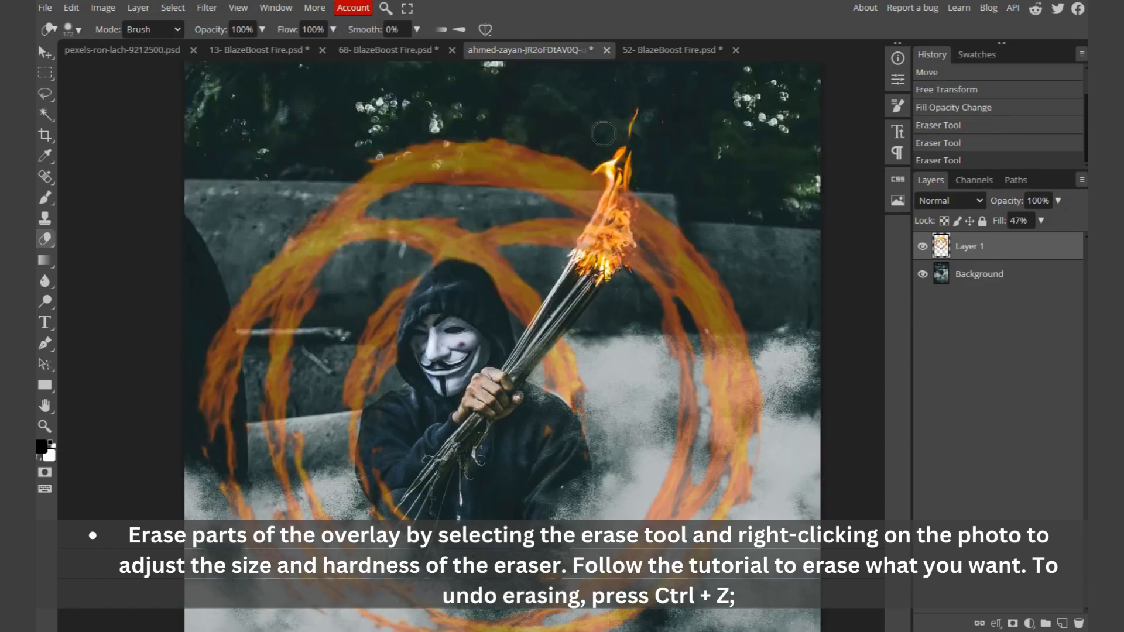
{"action": "scroll", "coordinate": [597, 226], "scroll_direction": "up", "scroll_amount": 3}
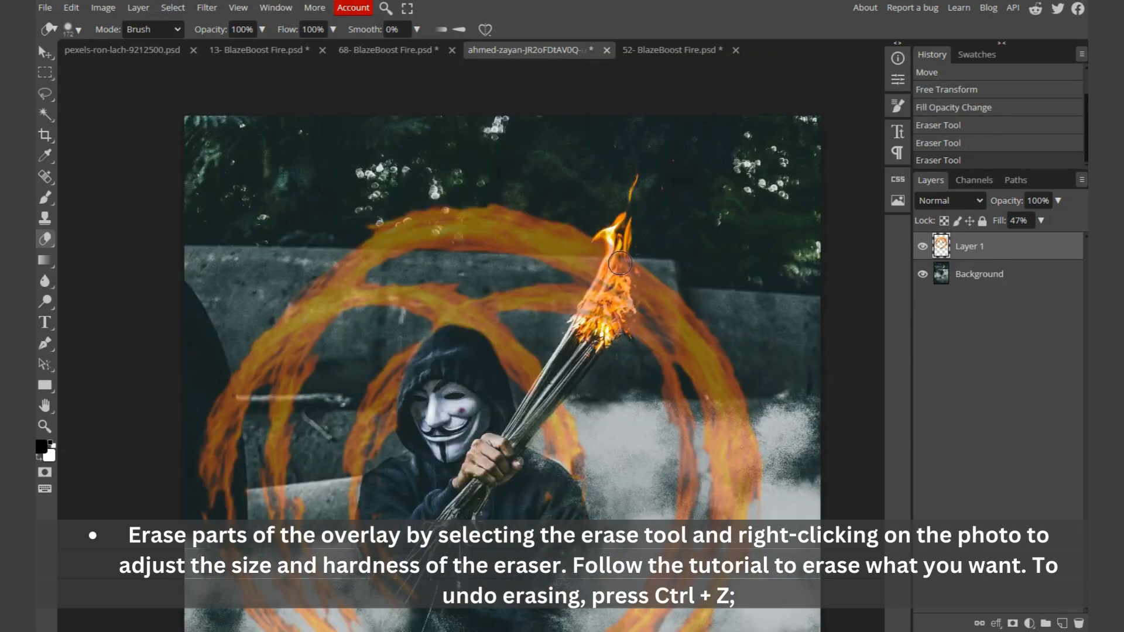
{"action": "mouse_move", "coordinate": [620, 264]}
{"action": "left_mouse_down"}
{"action": "mouse_move", "coordinate": [589, 316]}
{"action": "mouse_move", "coordinate": [616, 262]}
{"action": "mouse_move", "coordinate": [617, 323]}
{"action": "mouse_move", "coordinate": [595, 335]}
{"action": "mouse_move", "coordinate": [606, 365]}
{"action": "mouse_move", "coordinate": [576, 337]}
{"action": "mouse_move", "coordinate": [584, 379]}
{"action": "mouse_move", "coordinate": [544, 359]}
{"action": "mouse_move", "coordinate": [518, 381]}
{"action": "mouse_move", "coordinate": [494, 381]}
{"action": "mouse_move", "coordinate": [491, 347]}
{"action": "mouse_move", "coordinate": [471, 363]}
{"action": "mouse_move", "coordinate": [443, 341]}
{"action": "mouse_move", "coordinate": [421, 357]}
{"action": "mouse_move", "coordinate": [413, 329]}
{"action": "mouse_move", "coordinate": [380, 309]}
{"action": "mouse_move", "coordinate": [393, 387]}
{"action": "mouse_move", "coordinate": [488, 397]}
{"action": "left_mouse_up"}
Step: Erase more small ring sections over the man's body, undoing one stroke along the way
{"action": "scroll", "coordinate": [603, 332], "scroll_direction": "down", "scroll_amount": 6}
{"action": "scroll", "coordinate": [604, 410], "scroll_direction": "up", "scroll_amount": 2}
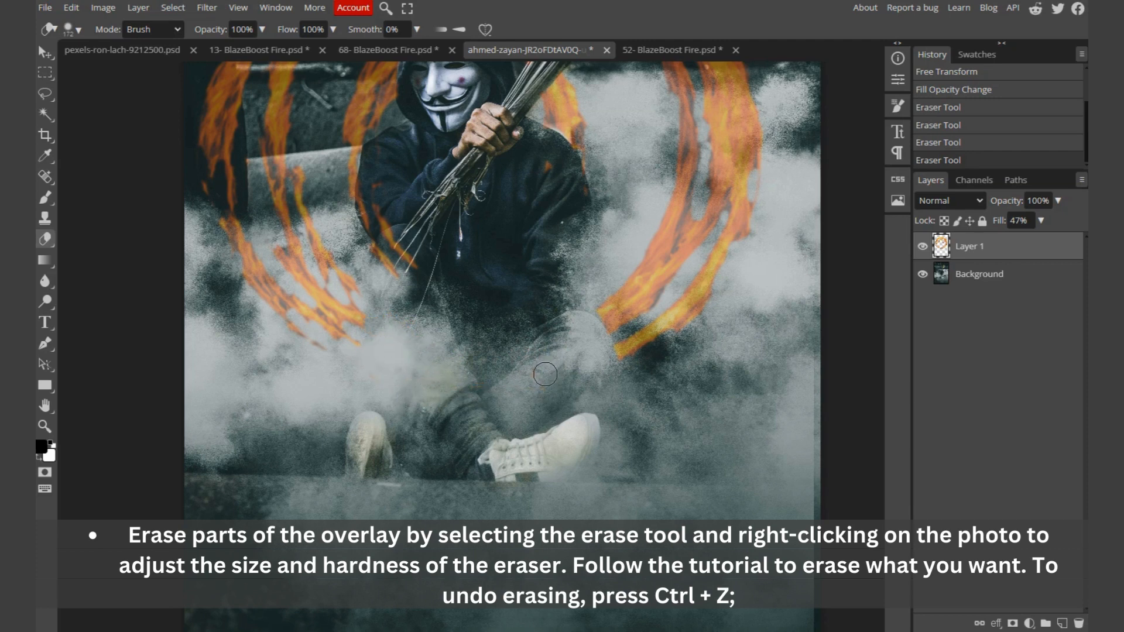
{"action": "left_click_drag", "start_coordinate": [546, 375], "coordinate": [542, 370]}
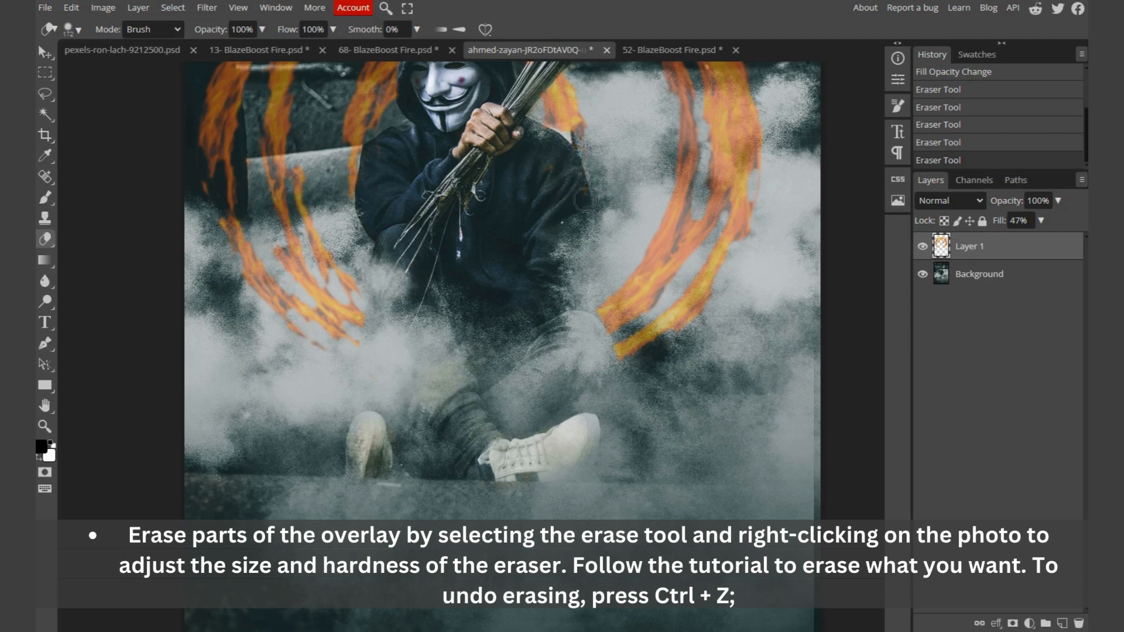
{"action": "left_click_drag", "start_coordinate": [586, 200], "coordinate": [568, 201]}
{"action": "key", "text": "ctrl+z"}
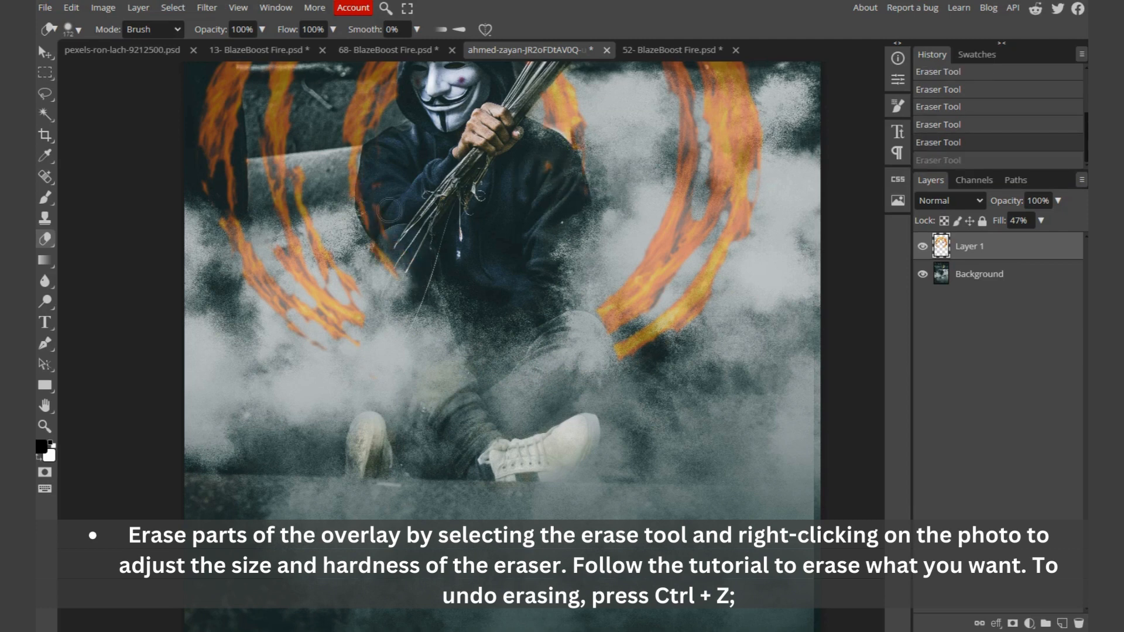
{"action": "left_click", "coordinate": [557, 162]}
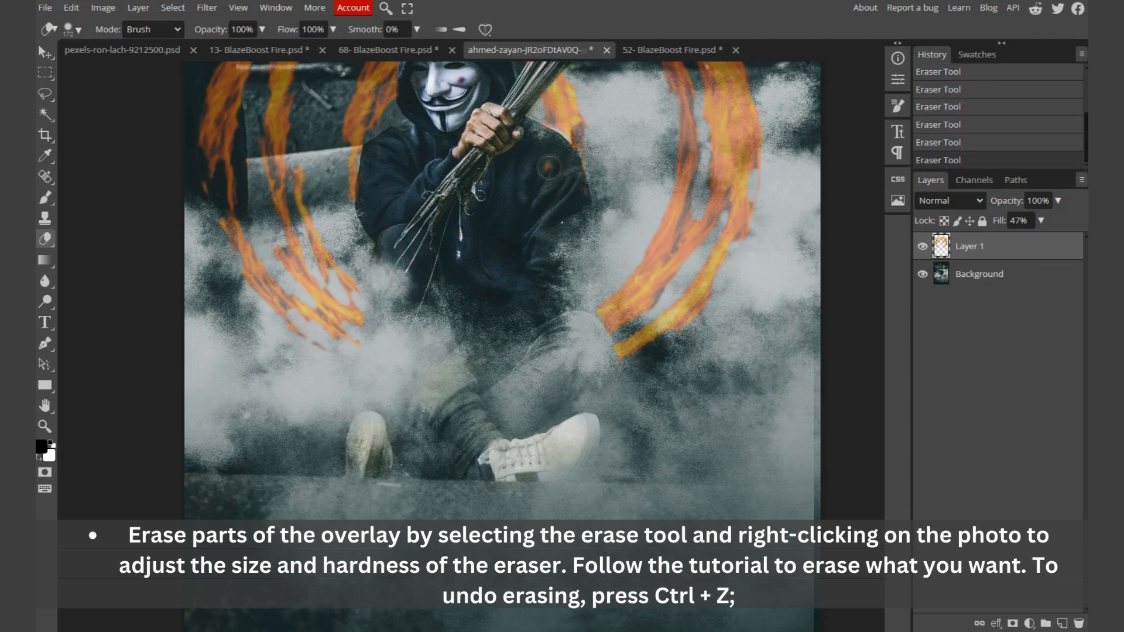
{"action": "scroll", "coordinate": [577, 202], "scroll_direction": "up", "scroll_amount": 6}
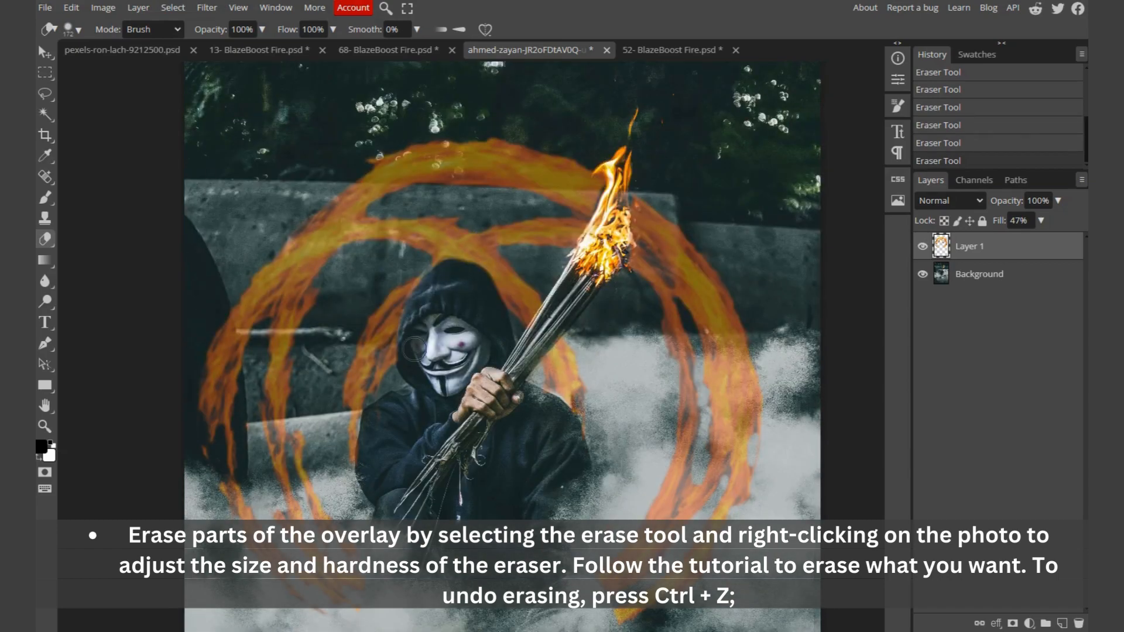
Step: Set the fill of Layer 1 back to 100%
{"action": "scroll", "coordinate": [544, 352], "scroll_direction": "down", "scroll_amount": 3}
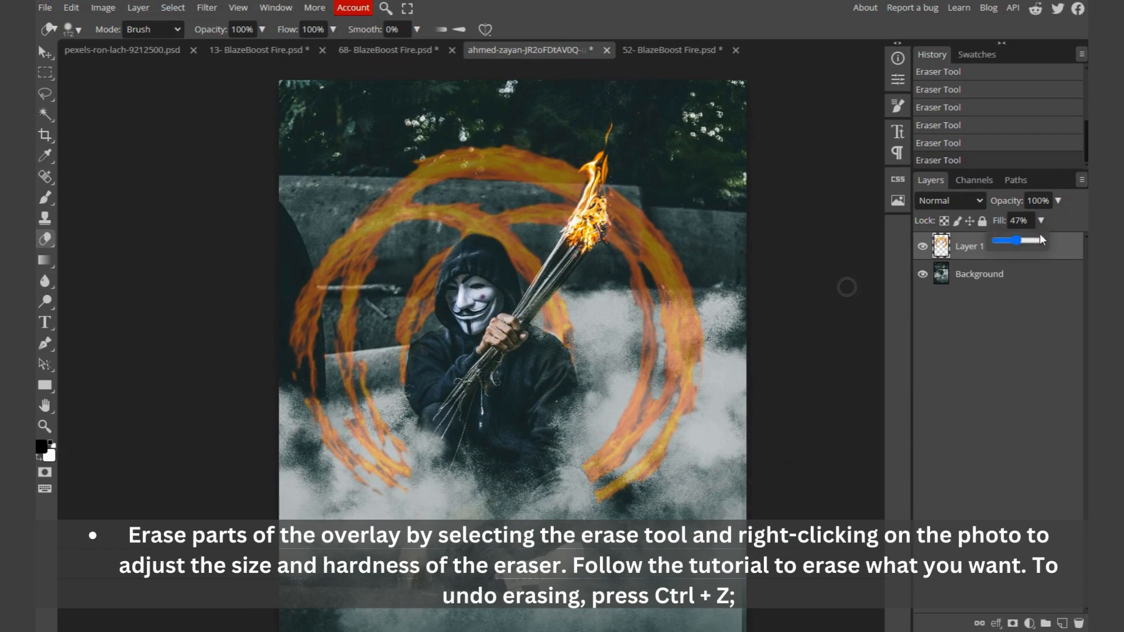
{"action": "left_click_drag", "start_coordinate": [1040, 234], "coordinate": [1059, 241]}
{"action": "scroll", "coordinate": [466, 344], "scroll_direction": "down", "scroll_amount": 2}
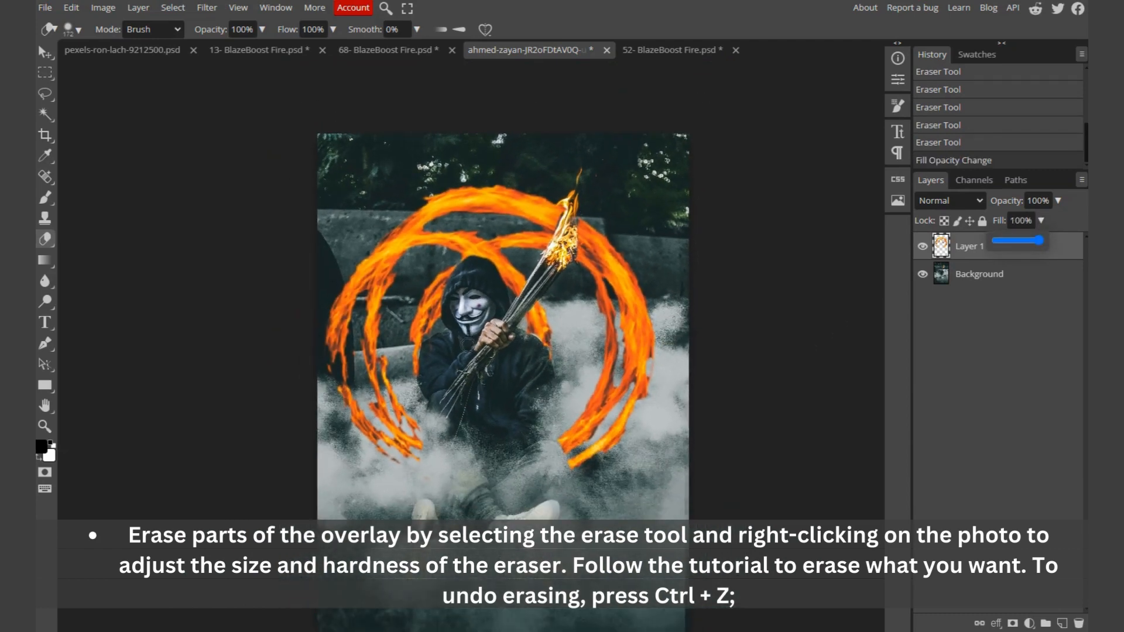
Step: Change Layer 1's blend mode to Screen
{"action": "scroll", "coordinate": [467, 344], "scroll_direction": "down", "scroll_amount": 2}
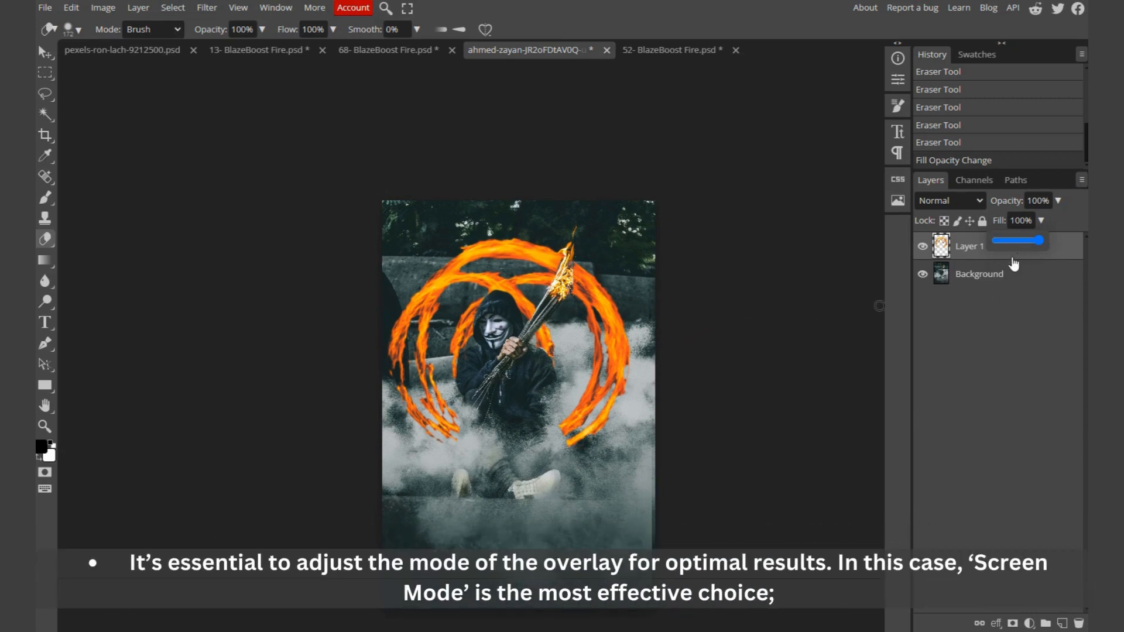
{"action": "left_click", "coordinate": [975, 199]}
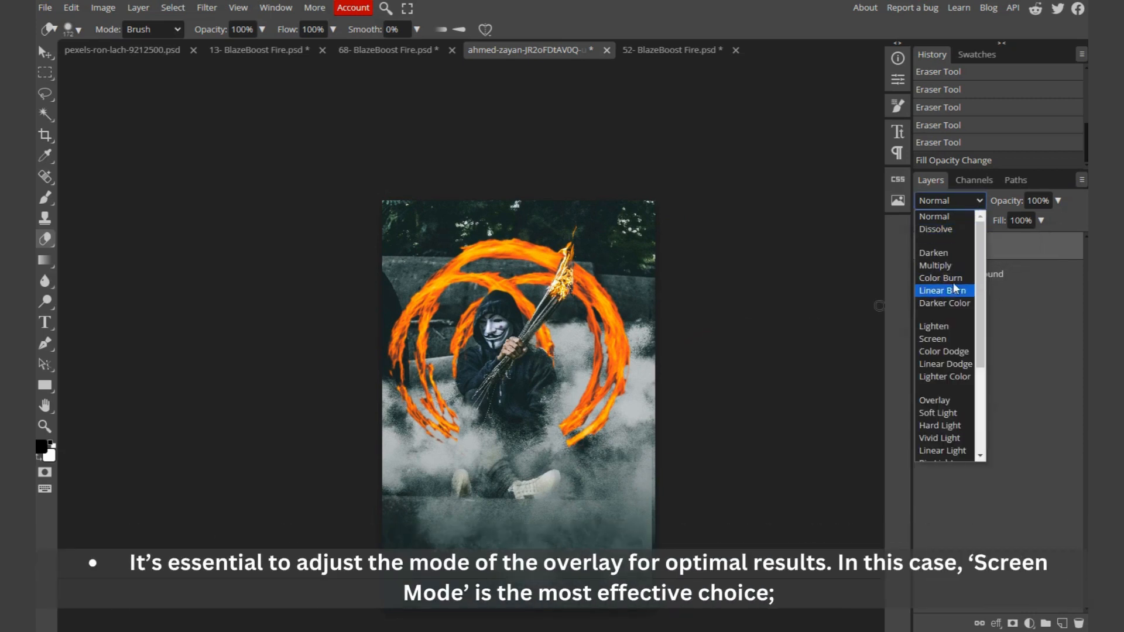
{"action": "left_click", "coordinate": [944, 340]}
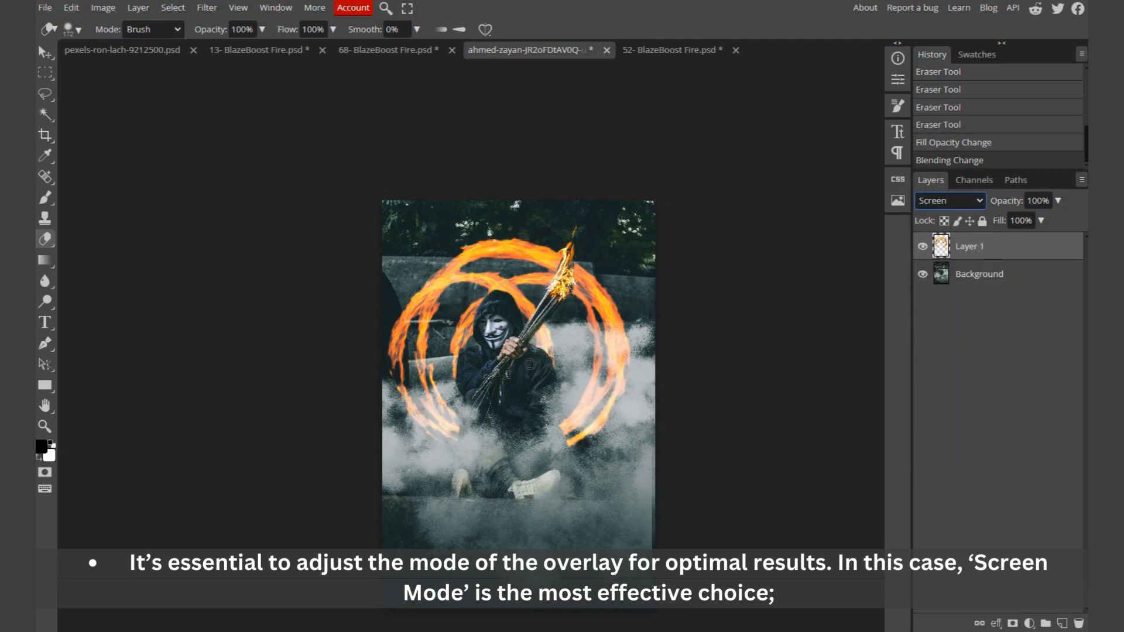
Step: Erase the section of the fire ring overlapping the smoke and the man's right side
{"action": "scroll", "coordinate": [599, 426], "scroll_direction": "up", "scroll_amount": 2}
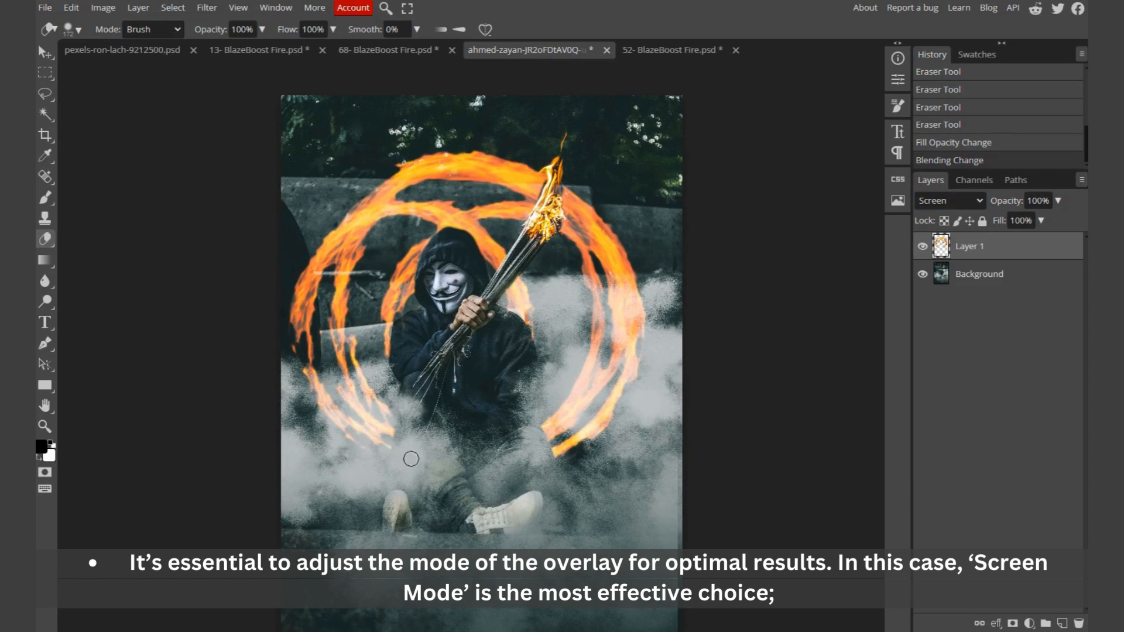
{"action": "mouse_move", "coordinate": [558, 458]}
{"action": "left_mouse_down"}
{"action": "mouse_move", "coordinate": [542, 435]}
{"action": "mouse_move", "coordinate": [562, 432]}
{"action": "mouse_move", "coordinate": [542, 406]}
{"action": "mouse_move", "coordinate": [601, 435]}
{"action": "mouse_move", "coordinate": [624, 421]}
{"action": "mouse_move", "coordinate": [574, 379]}
{"action": "mouse_move", "coordinate": [633, 404]}
{"action": "mouse_move", "coordinate": [615, 374]}
{"action": "mouse_move", "coordinate": [580, 361]}
{"action": "mouse_move", "coordinate": [631, 360]}
{"action": "mouse_move", "coordinate": [654, 341]}
{"action": "mouse_move", "coordinate": [574, 334]}
{"action": "mouse_move", "coordinate": [634, 284]}
{"action": "mouse_move", "coordinate": [580, 281]}
{"action": "left_mouse_up"}
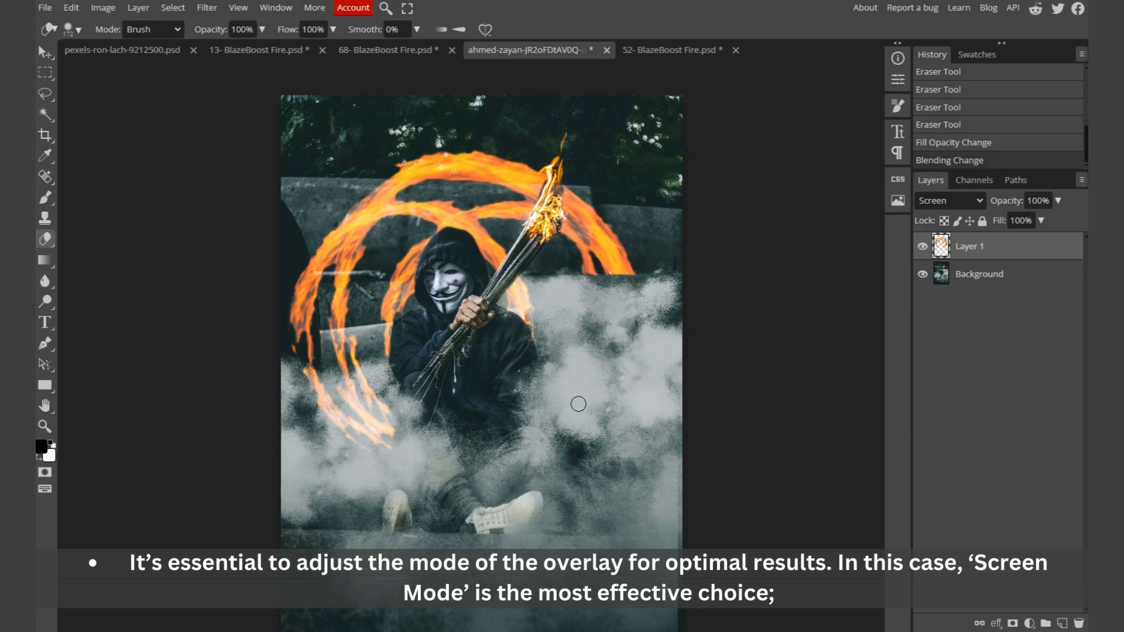
{"action": "left_click_drag", "start_coordinate": [578, 404], "coordinate": [572, 407]}
Step: Open the 47- BlazeBoost Fire.png overlay from the fire overlays folder in Photopea
{"action": "key", "text": "v"}
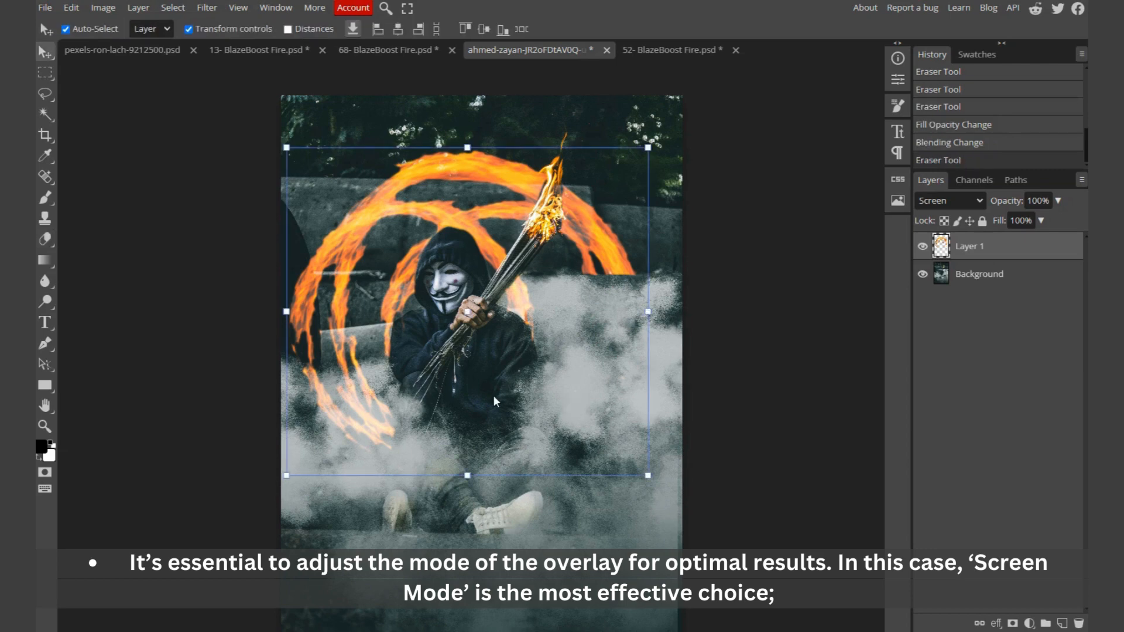
{"action": "scroll", "coordinate": [492, 395], "scroll_direction": "down", "scroll_amount": 3}
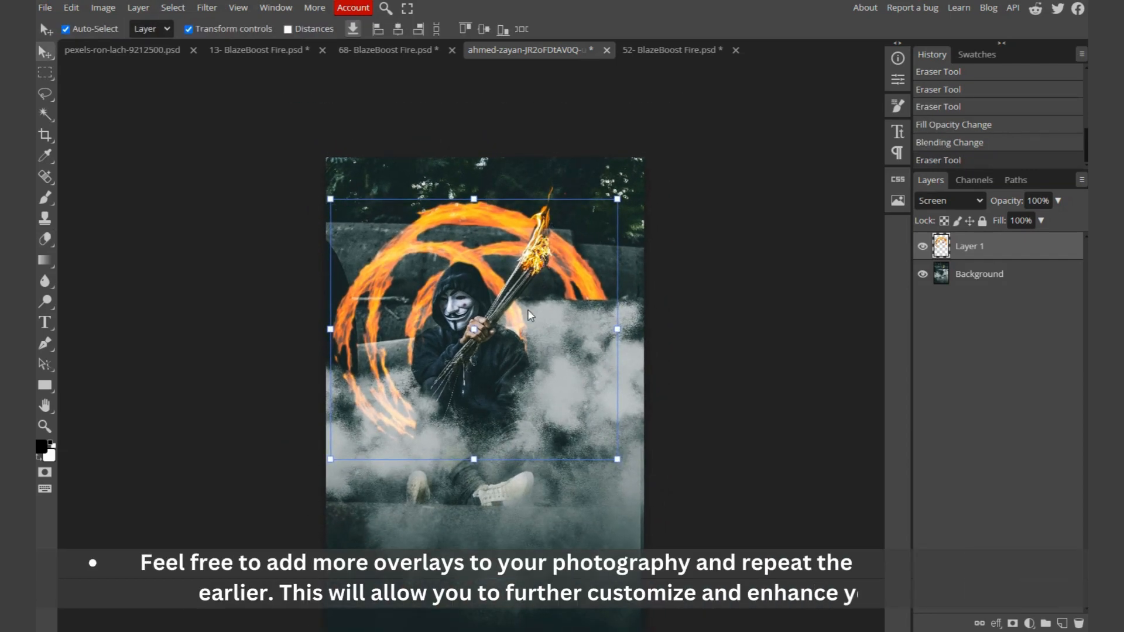
{"action": "key", "text": "alt+Tab"}
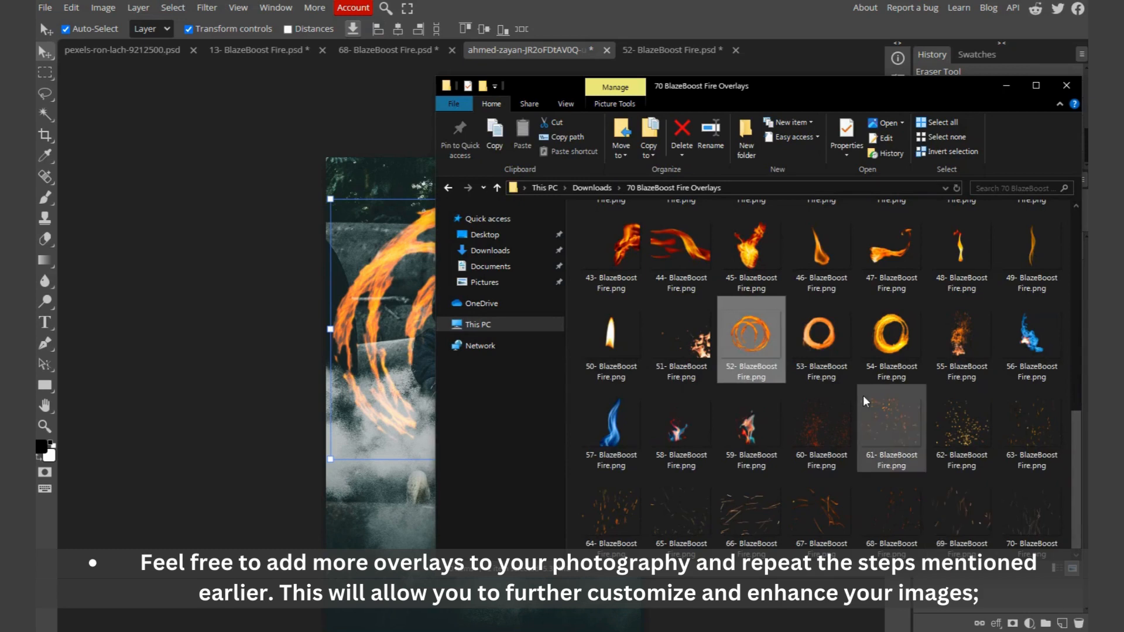
{"action": "scroll", "coordinate": [863, 395], "scroll_direction": "up", "scroll_amount": 3}
{"action": "left_click_drag", "start_coordinate": [893, 490], "coordinate": [778, 56]}
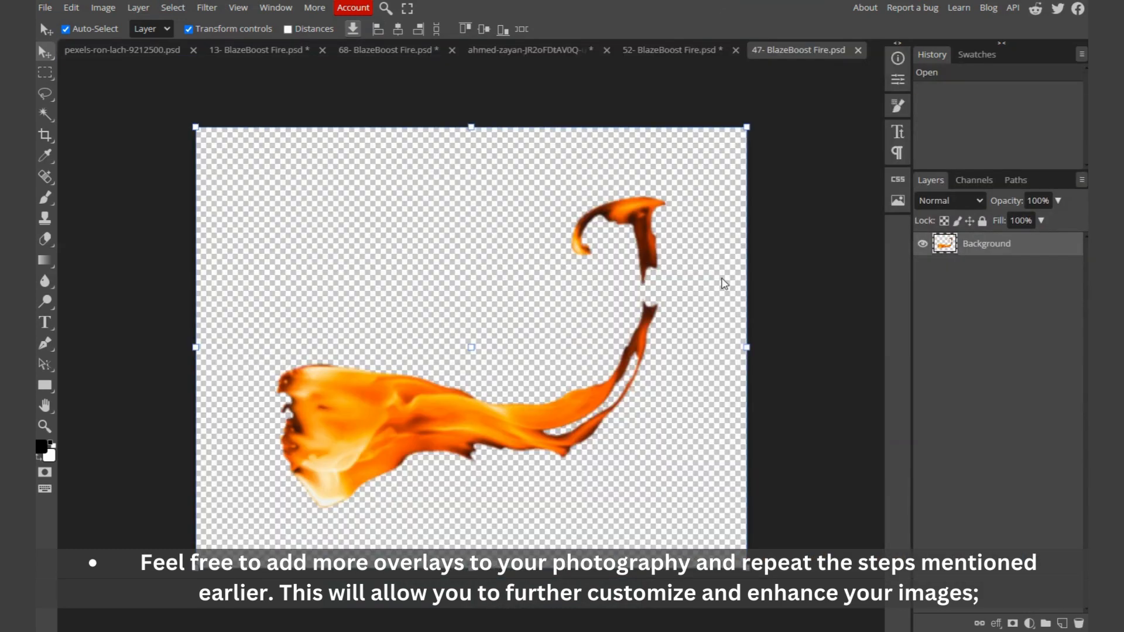
Step: Copy the whole flame overlay and paste it into the hooded man's photo as a new layer
{"action": "key", "text": "ctrl+a"}
{"action": "left_click", "coordinate": [538, 50]}
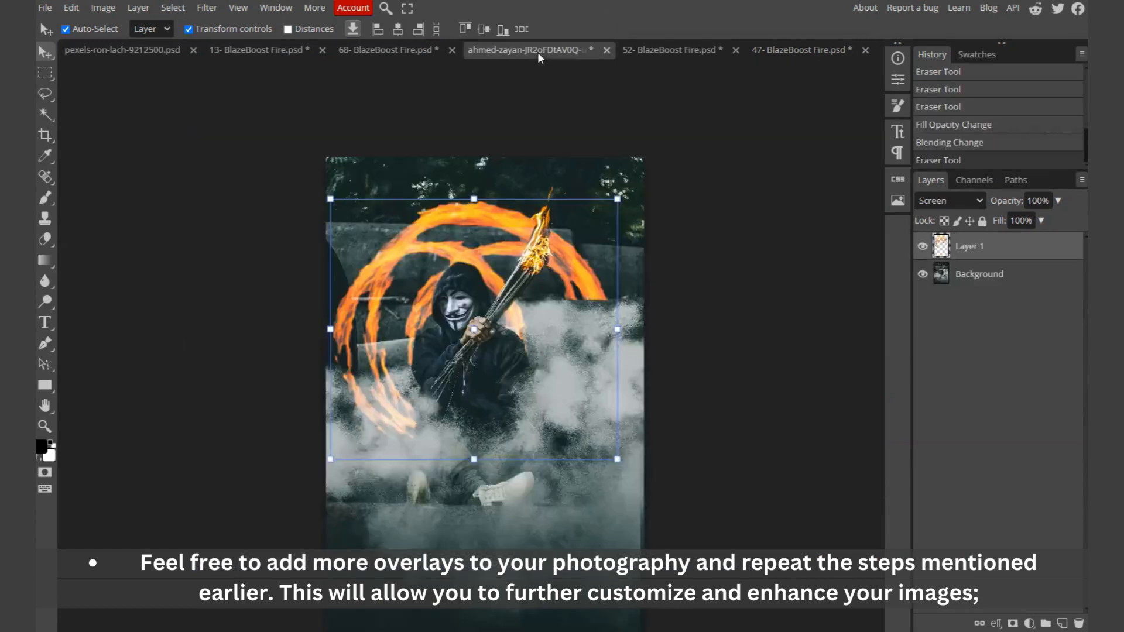
{"action": "key", "text": "ctrl+v"}
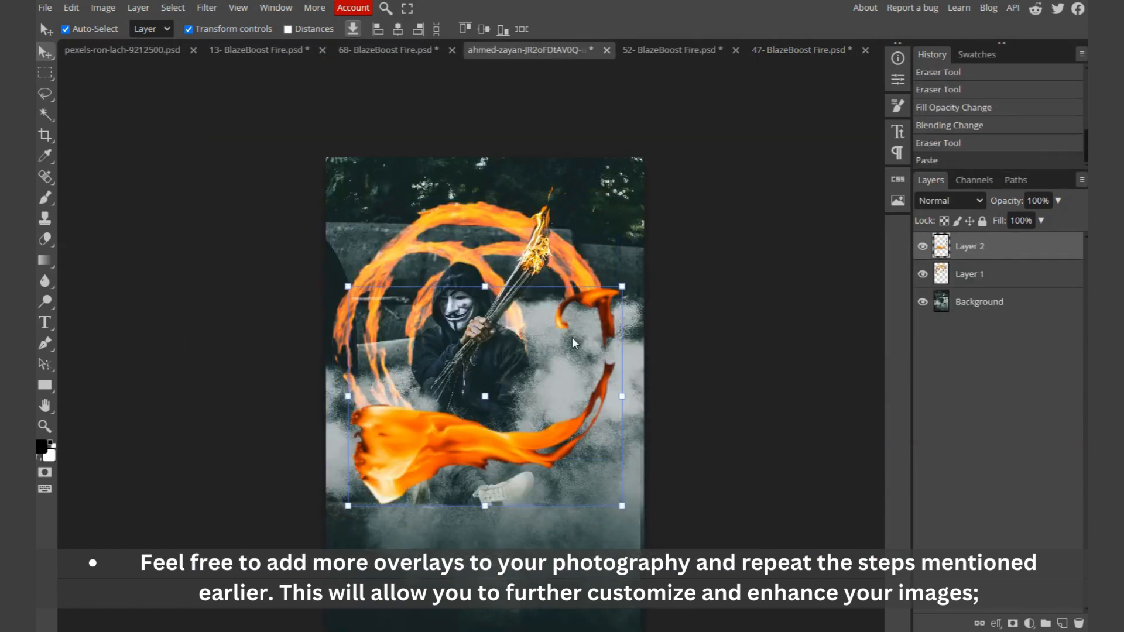
Step: Move, scale and rotate the pasted flame onto the torch tip, about 33% size and -60° rotation
{"action": "scroll", "coordinate": [573, 339], "scroll_direction": "up", "scroll_amount": 4}
{"action": "left_click_drag", "start_coordinate": [454, 497], "coordinate": [580, 263]}
{"action": "left_click_drag", "start_coordinate": [775, 188], "coordinate": [584, 189]}
{"action": "left_click_drag", "start_coordinate": [455, 217], "coordinate": [566, 189]}
{"action": "left_click_drag", "start_coordinate": [701, 256], "coordinate": [701, 157]}
{"action": "left_click_drag", "start_coordinate": [570, 214], "coordinate": [559, 272]}
{"action": "scroll", "coordinate": [547, 217], "scroll_direction": "up", "scroll_amount": 4}
{"action": "scroll", "coordinate": [571, 256], "scroll_direction": "down", "scroll_amount": 1}
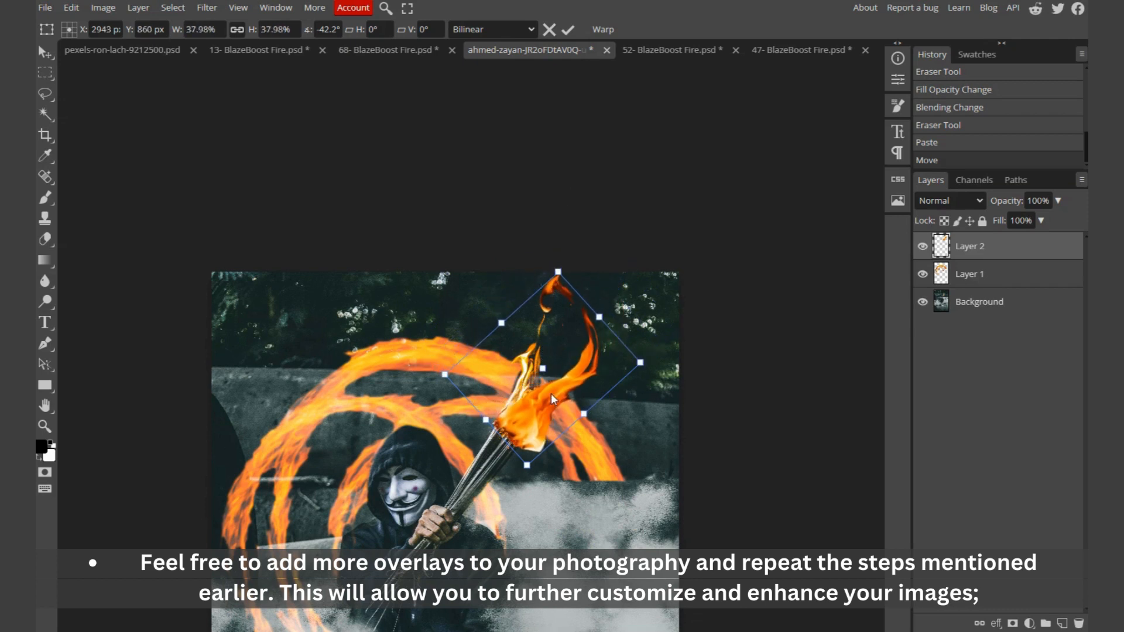
{"action": "left_click_drag", "start_coordinate": [550, 394], "coordinate": [543, 382]}
{"action": "left_click_drag", "start_coordinate": [554, 246], "coordinate": [516, 245]}
{"action": "left_click_drag", "start_coordinate": [574, 291], "coordinate": [551, 300]}
{"action": "left_click_drag", "start_coordinate": [540, 406], "coordinate": [523, 402]}
Step: Set Layer 2's blend mode to Screen and apply the transform
{"action": "left_click", "coordinate": [967, 205]}
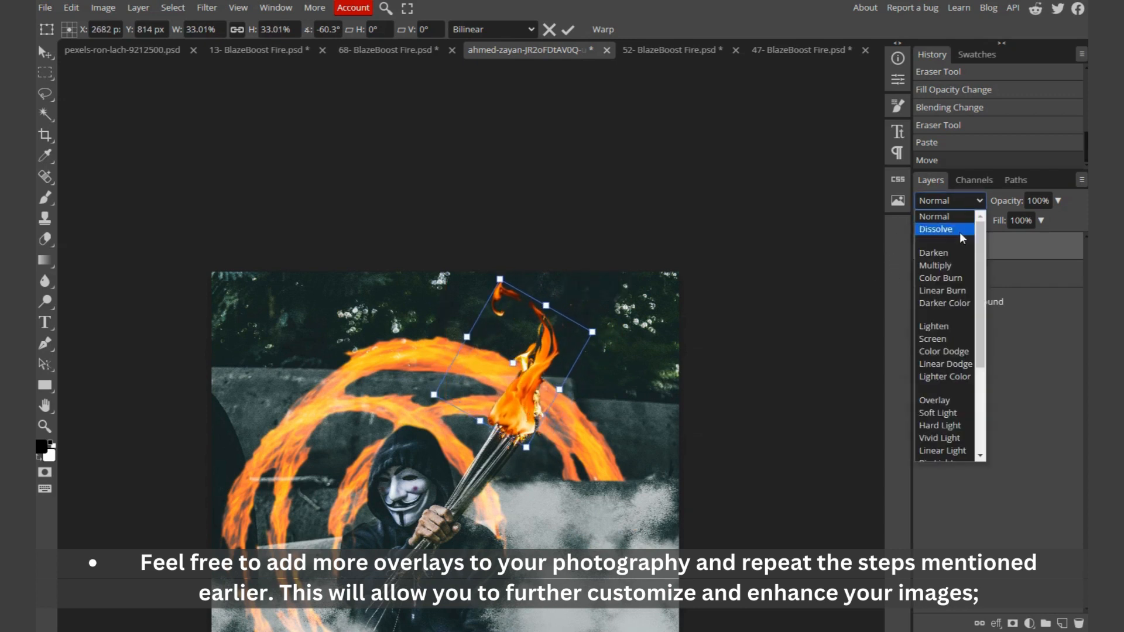
{"action": "left_click", "coordinate": [938, 339]}
{"action": "scroll", "coordinate": [547, 389], "scroll_direction": "down", "scroll_amount": 5}
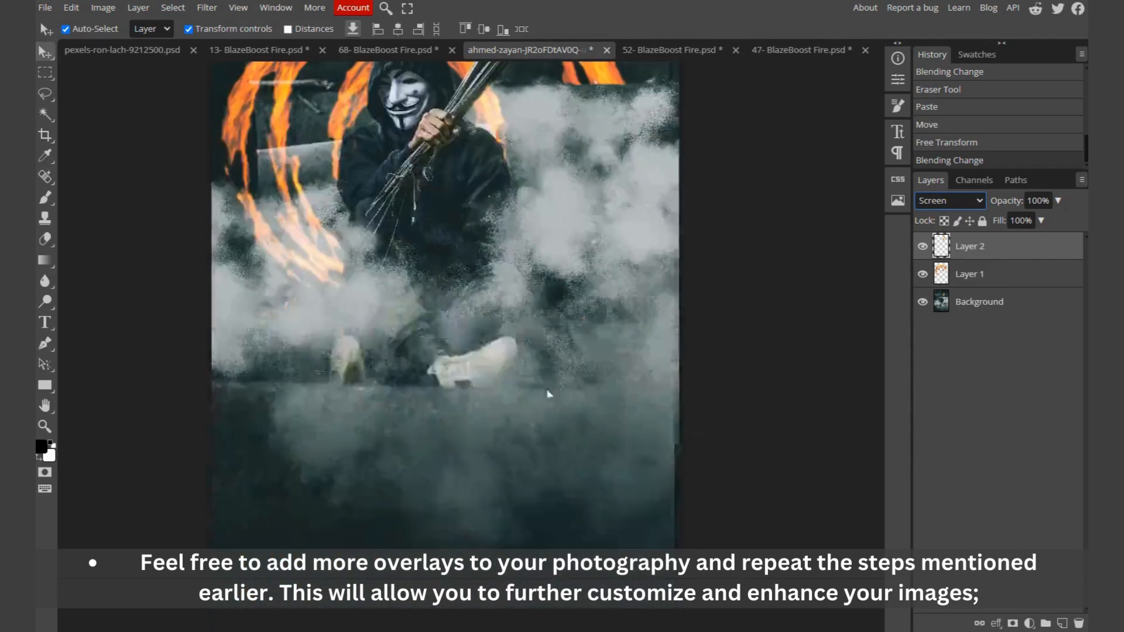
{"action": "scroll", "coordinate": [547, 376], "scroll_direction": "up", "scroll_amount": 3}
{"action": "left_click", "coordinate": [740, 368]}
{"action": "scroll", "coordinate": [649, 348], "scroll_direction": "down", "scroll_amount": 4}
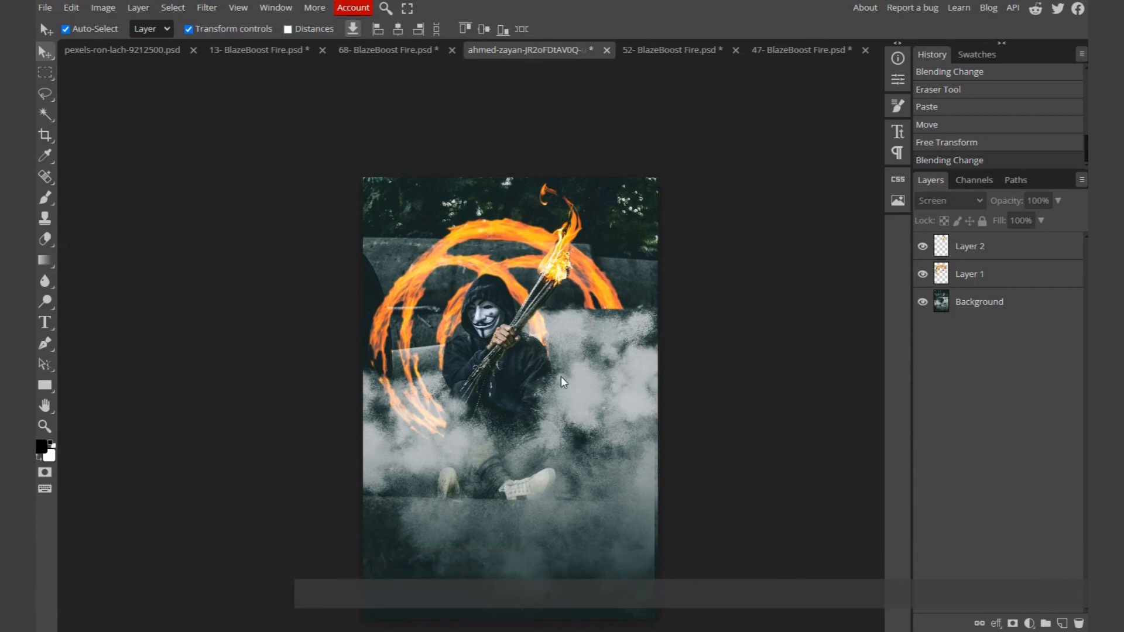
Step: Export the image as a JPG named Edit 02 and close the confirmation pop-up
{"action": "left_click", "coordinate": [45, 7]}
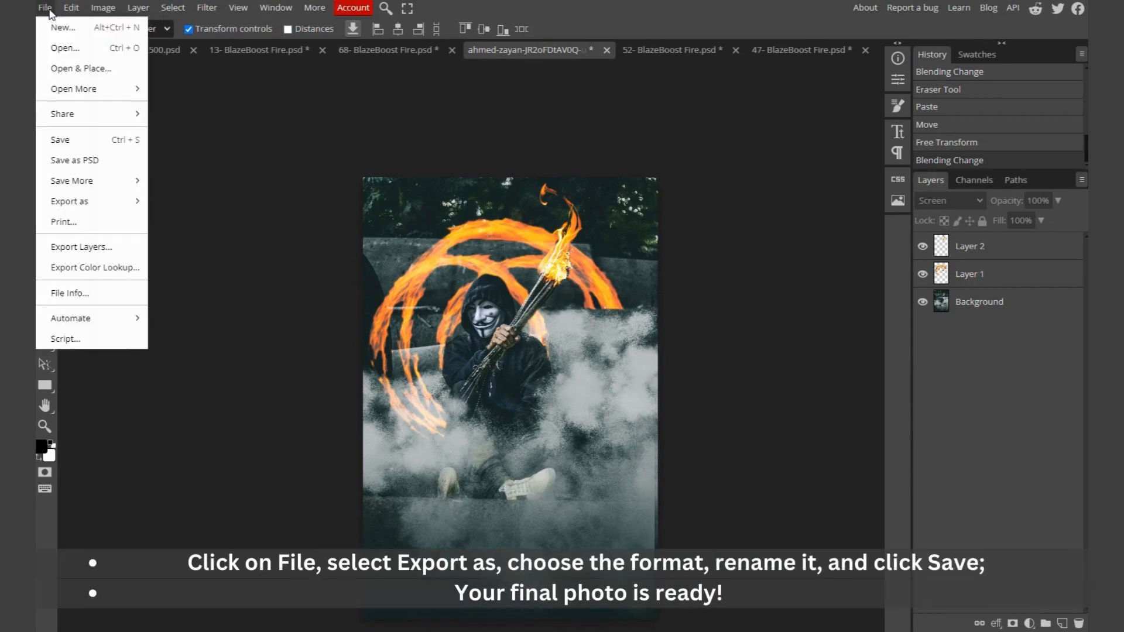
{"action": "mouse_move", "coordinate": [65, 201]}
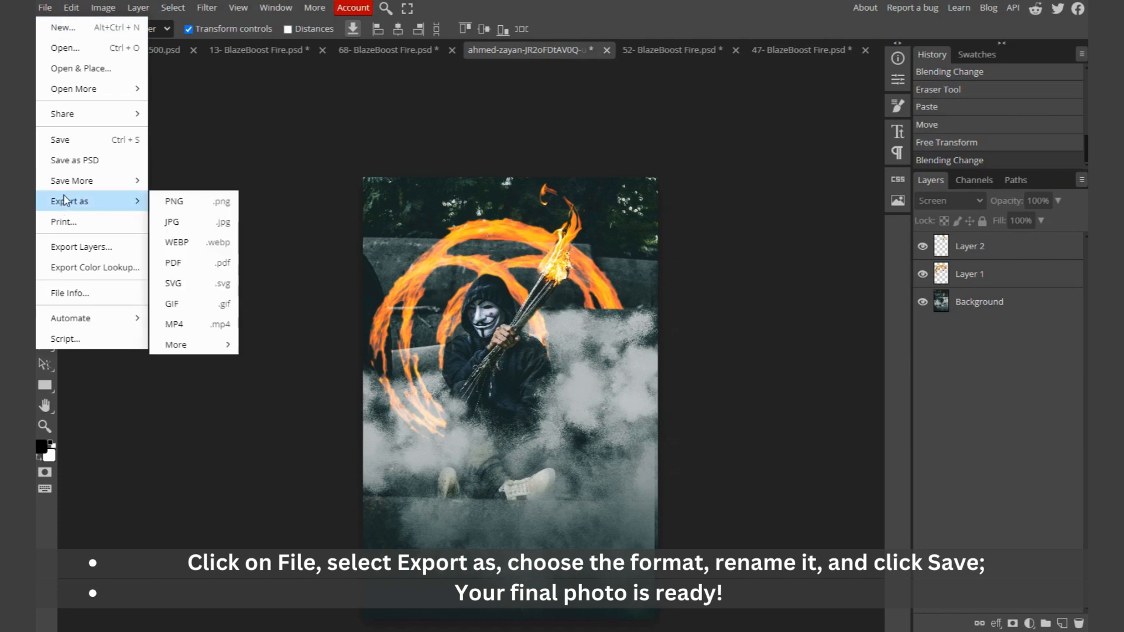
{"action": "left_click", "coordinate": [178, 224]}
{"action": "left_click", "coordinate": [522, 151]}
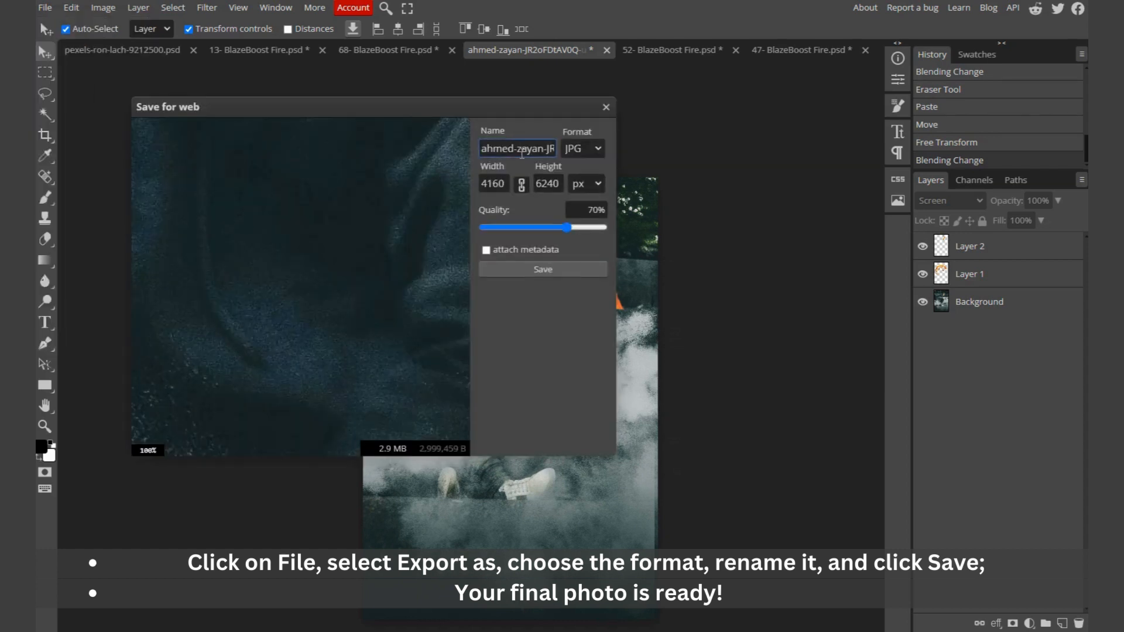
{"action": "key", "text": "ctrl+a"}
{"action": "type", "text": "Ed"}
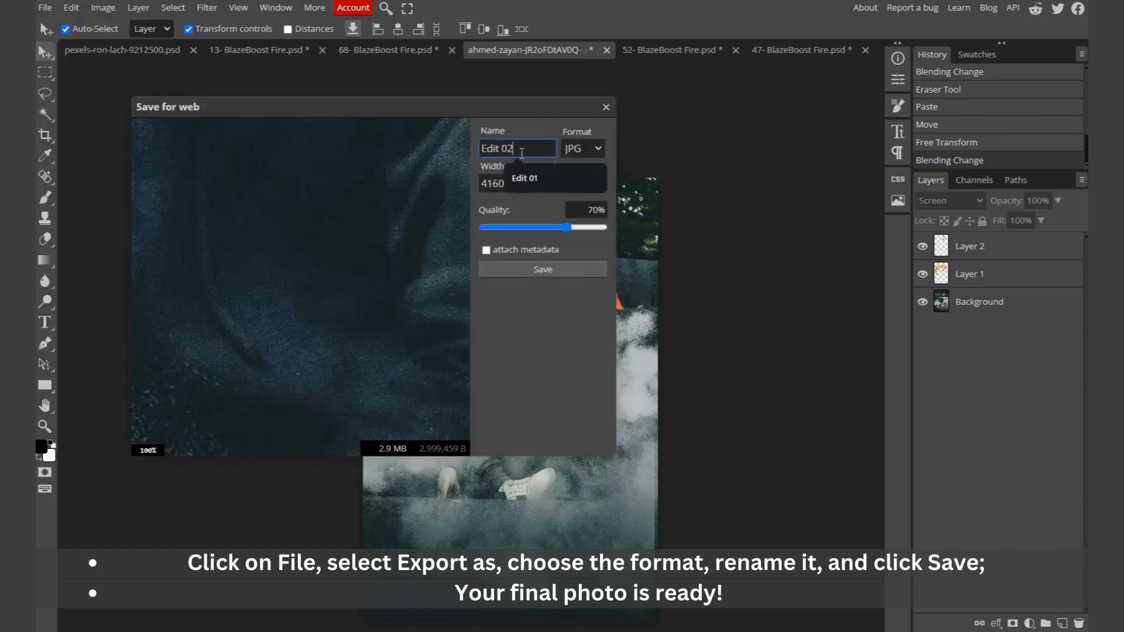
{"action": "type", "text": "it 02"}
{"action": "left_click", "coordinate": [548, 268]}
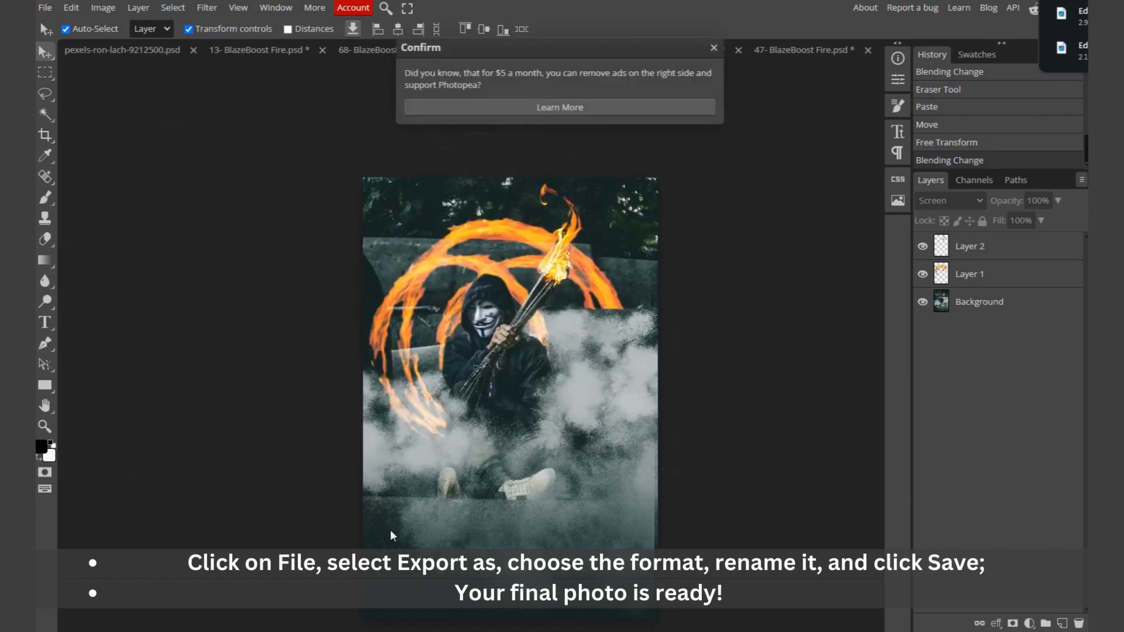
{"action": "left_click", "coordinate": [714, 48]}
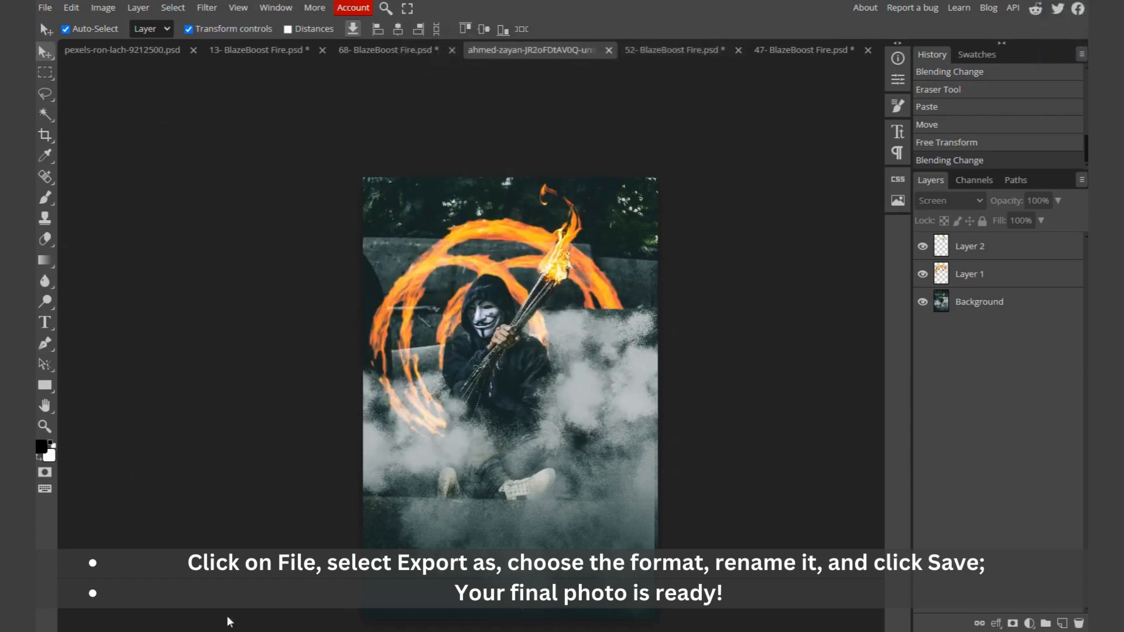
Step: Open the exported Edit 02.jpg in the Downloads folder to check it
{"action": "key", "text": "alt+Tab"}
{"action": "left_click", "coordinate": [490, 250]}
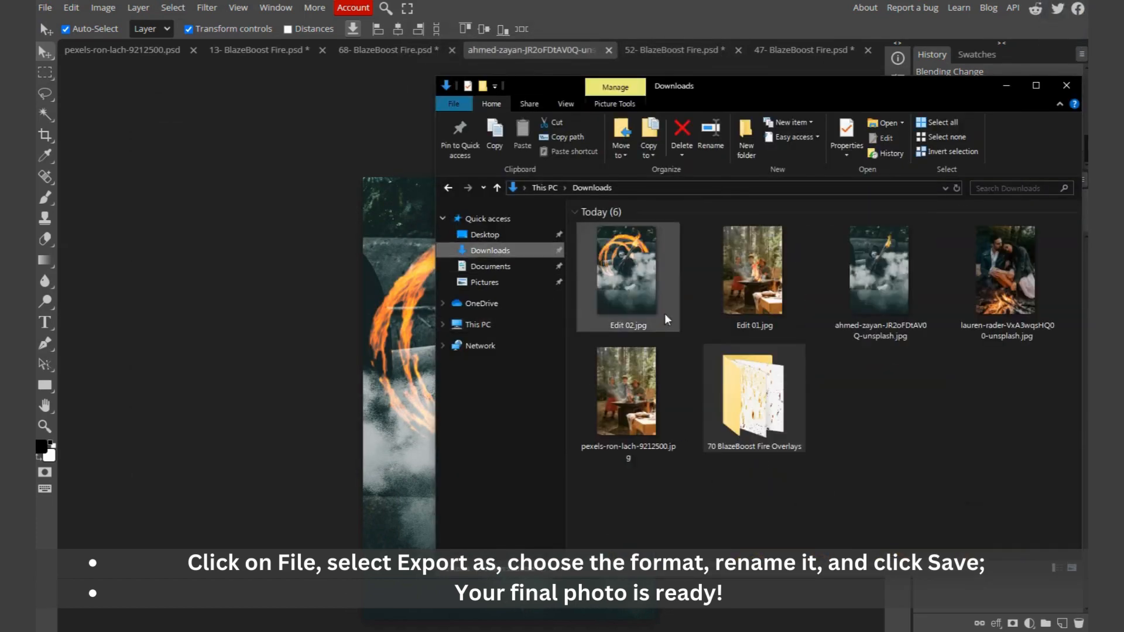
{"action": "double_click", "coordinate": [630, 329]}
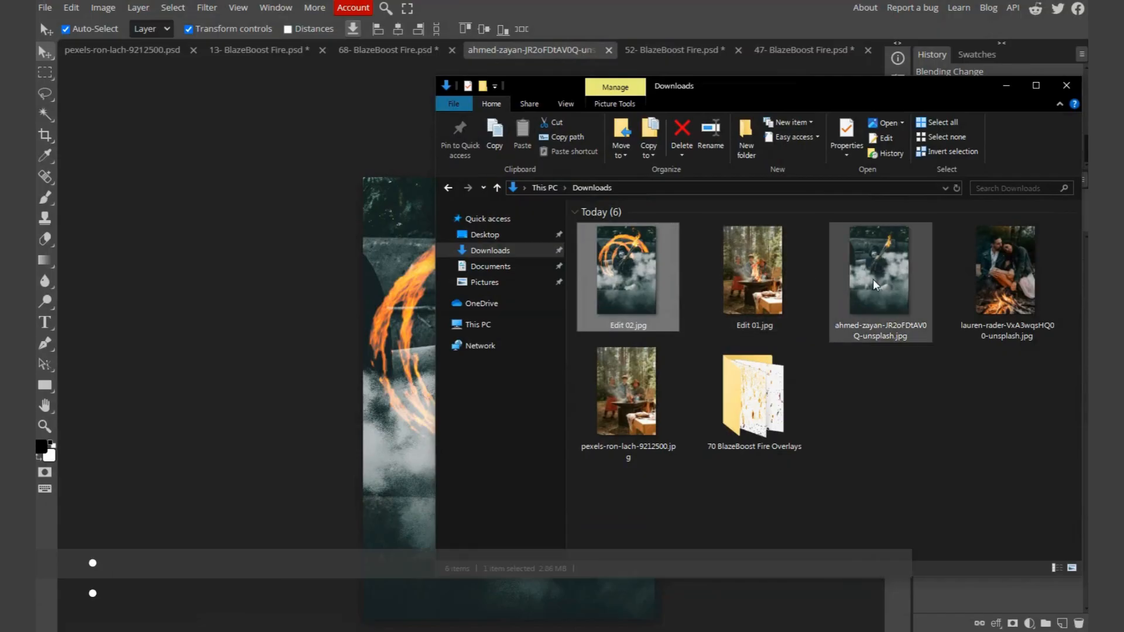
Step: Open the campfire couple photo and the 36- BlazeBoost Fire.png overlay in Photopea
{"action": "left_click_drag", "start_coordinate": [1020, 272], "coordinate": [881, 59]}
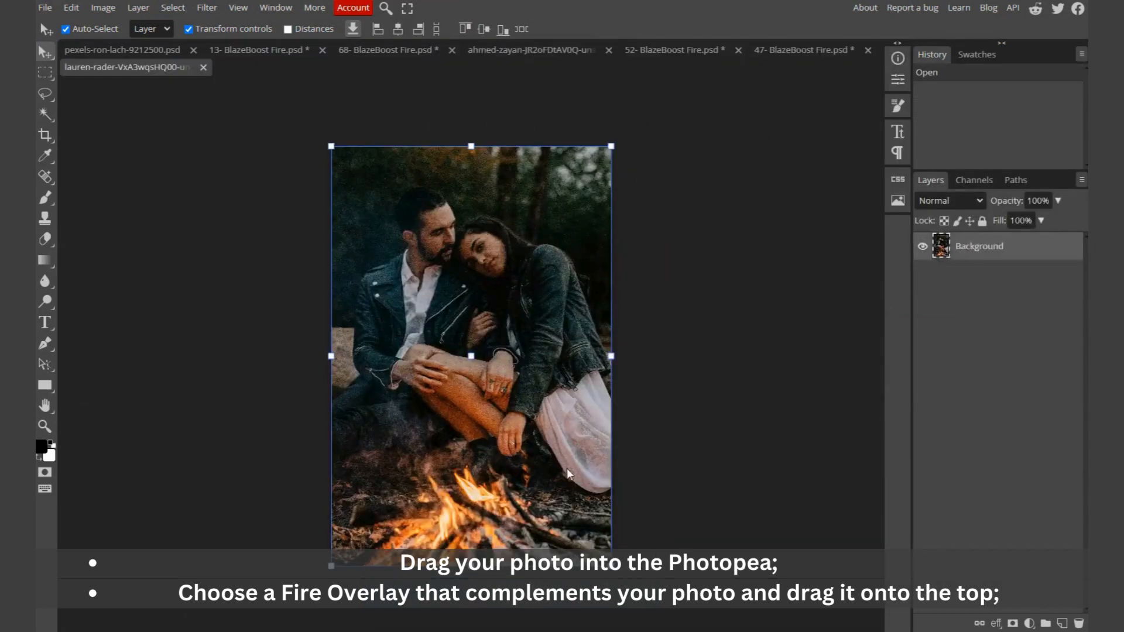
{"action": "key", "text": "alt+Tab"}
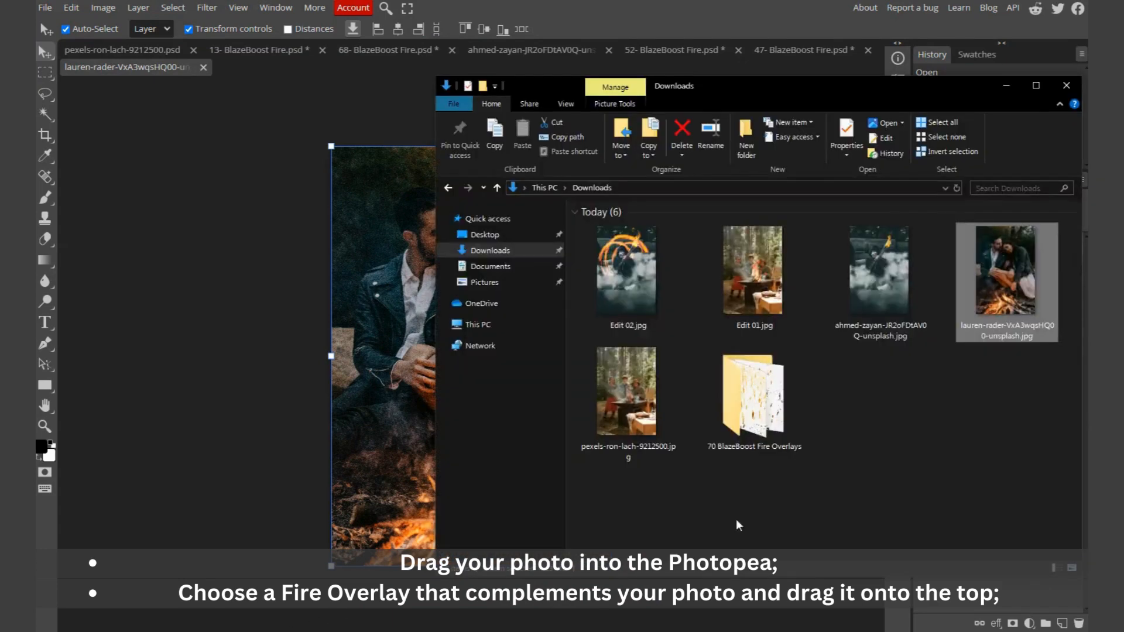
{"action": "double_click", "coordinate": [751, 430]}
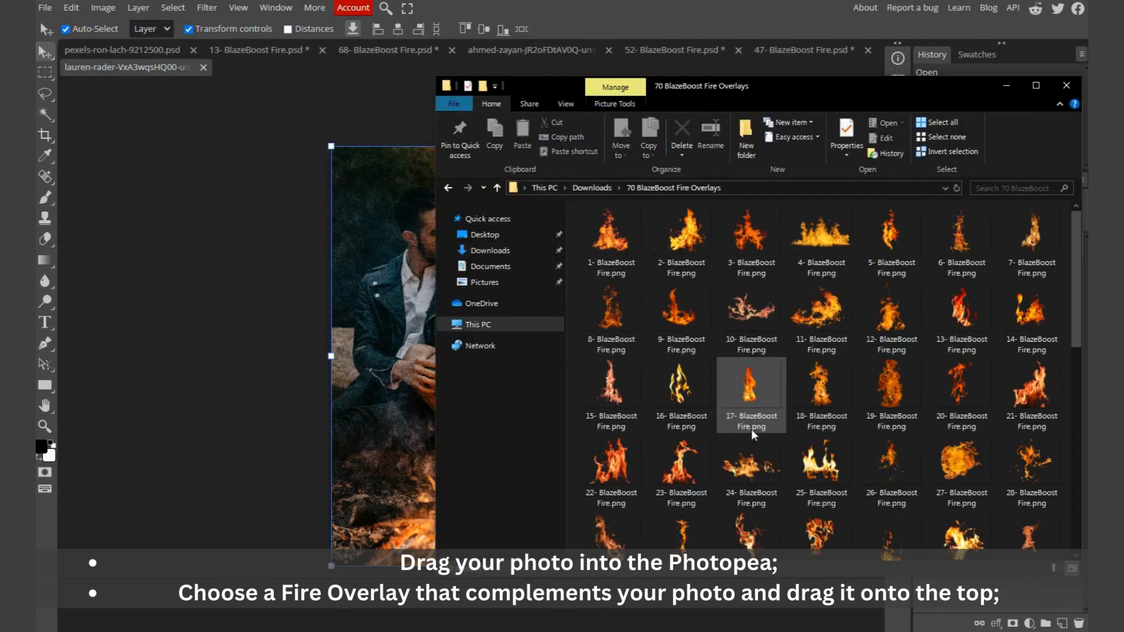
{"action": "scroll", "coordinate": [810, 416], "scroll_direction": "down", "scroll_amount": 3}
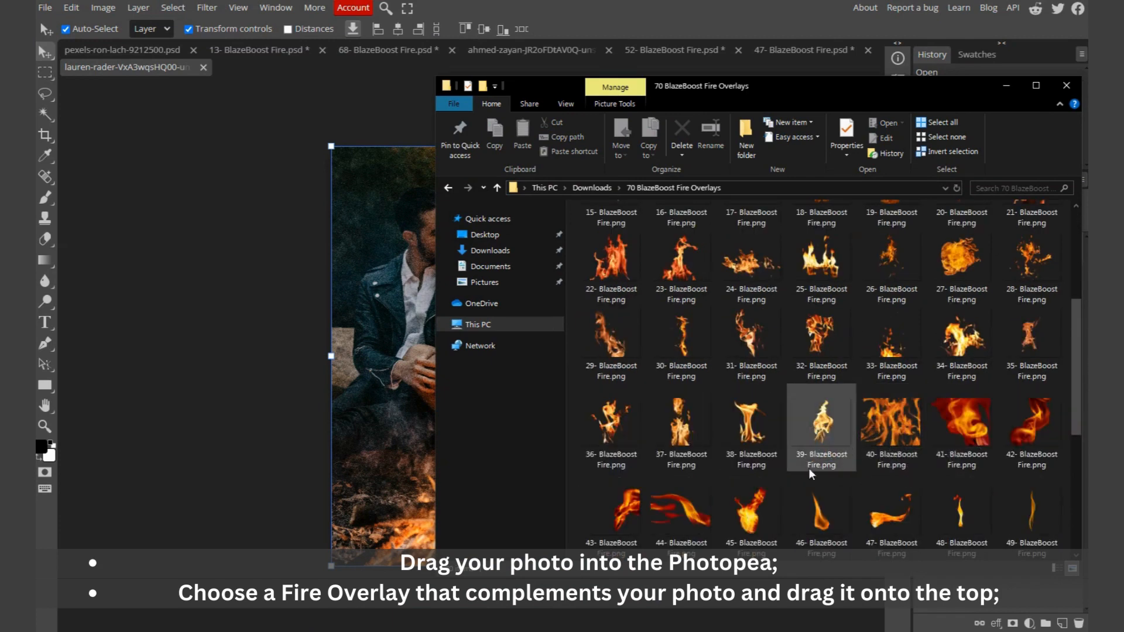
{"action": "left_click", "coordinate": [622, 436]}
{"action": "left_click_drag", "start_coordinate": [618, 432], "coordinate": [354, 139]}
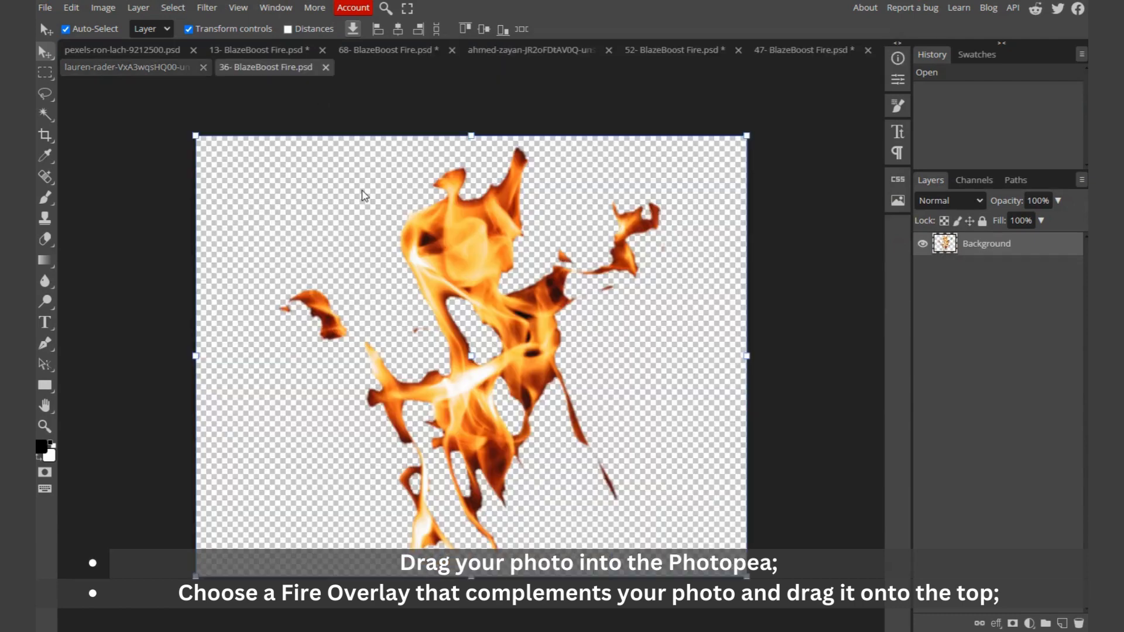
Step: Copy the whole flame overlay and paste it into the couple photo
{"action": "key", "text": "ctrl+a"}
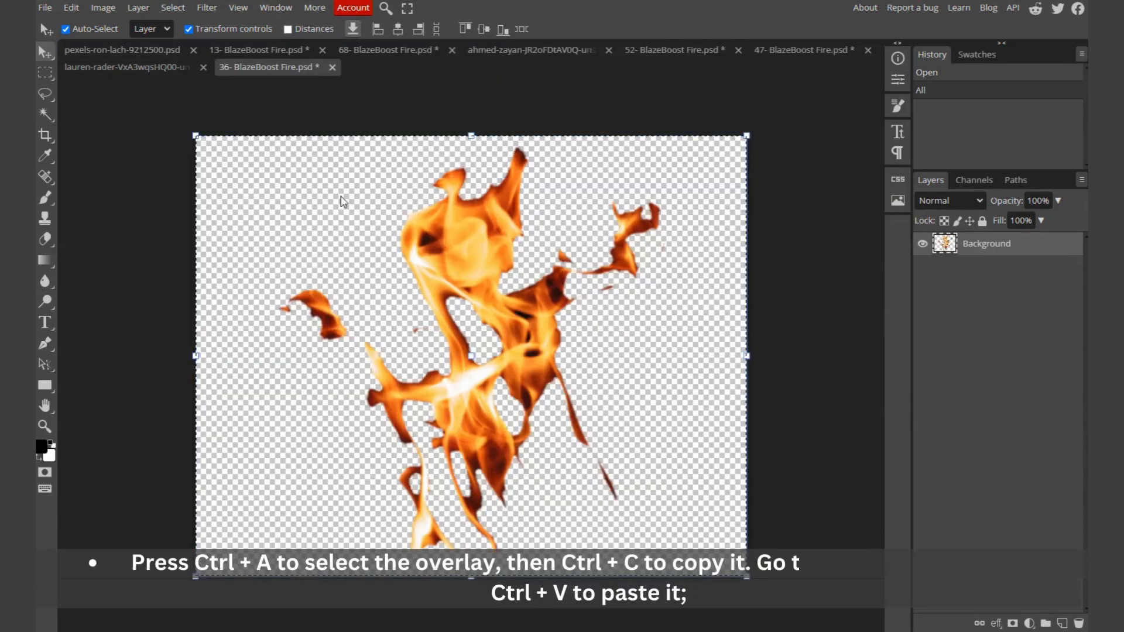
{"action": "left_click", "coordinate": [159, 69]}
{"action": "key", "text": "ctrl+v"}
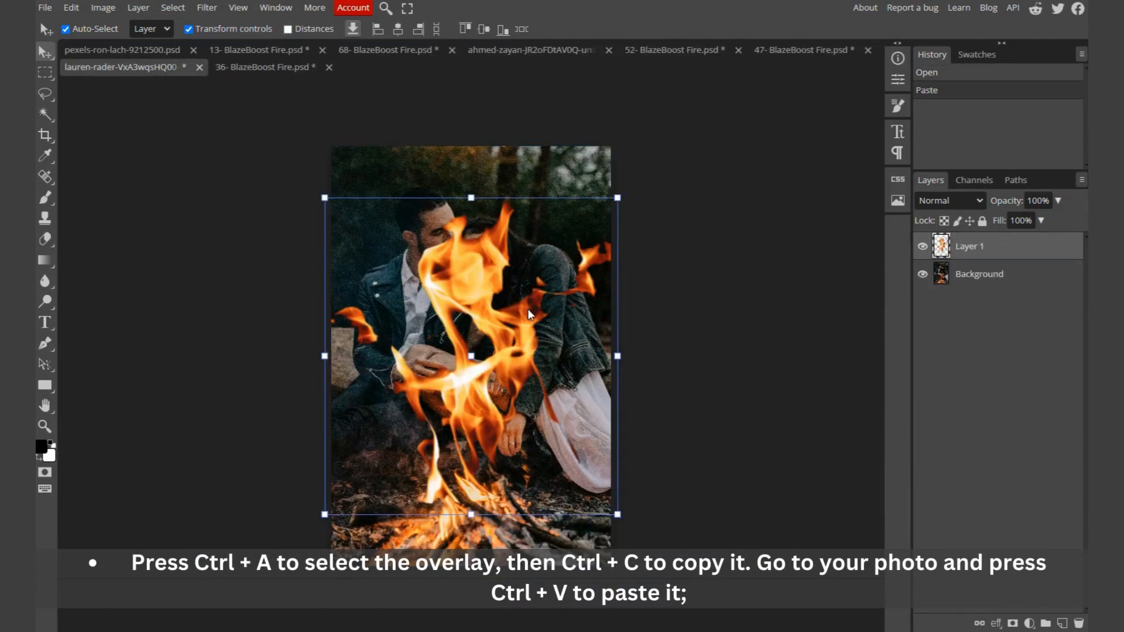
Step: Move the flame over the campfire and scale it down to about 67%
{"action": "left_click_drag", "start_coordinate": [498, 324], "coordinate": [482, 398]}
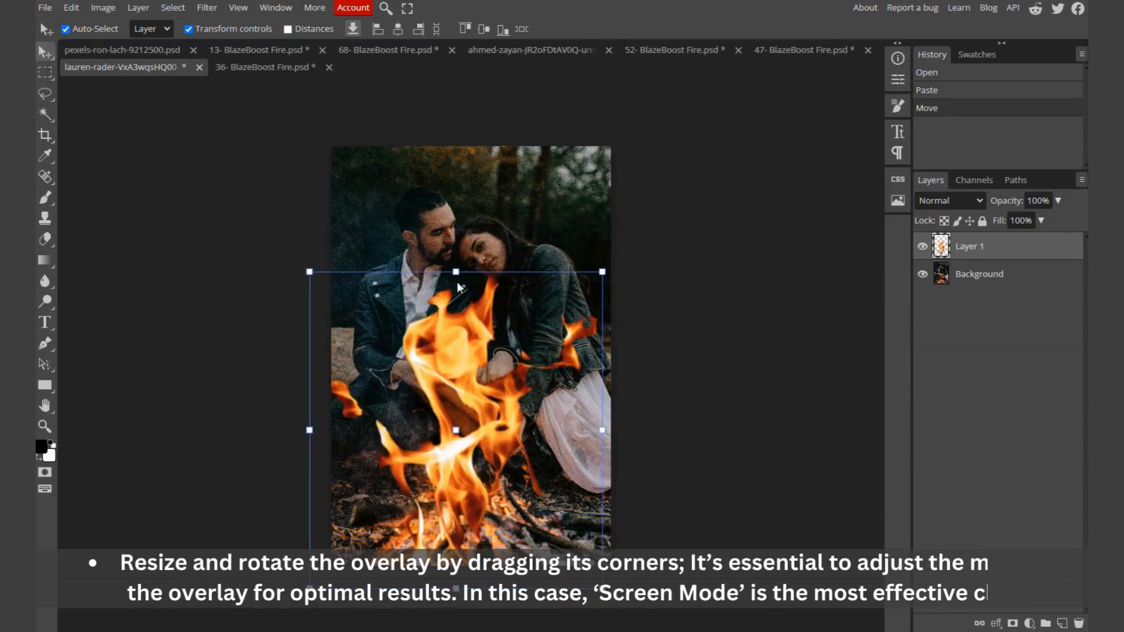
{"action": "left_click_drag", "start_coordinate": [457, 273], "coordinate": [467, 377]}
{"action": "left_click_drag", "start_coordinate": [470, 435], "coordinate": [469, 430]}
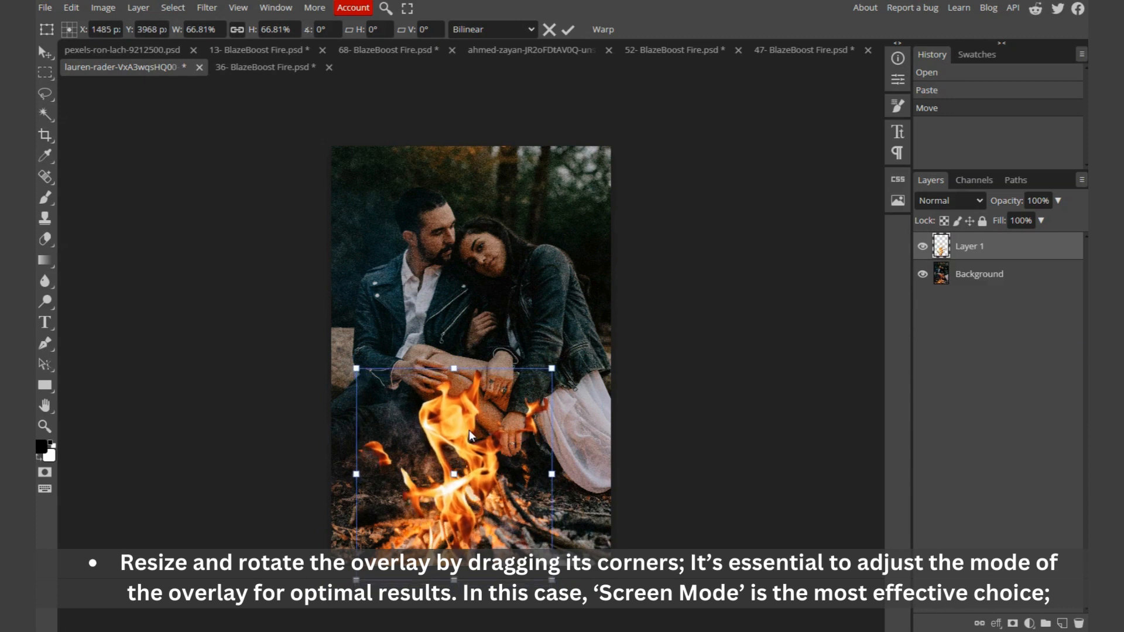
Step: Set the flame overlay layer's blend mode to Screen
{"action": "left_click", "coordinate": [975, 201]}
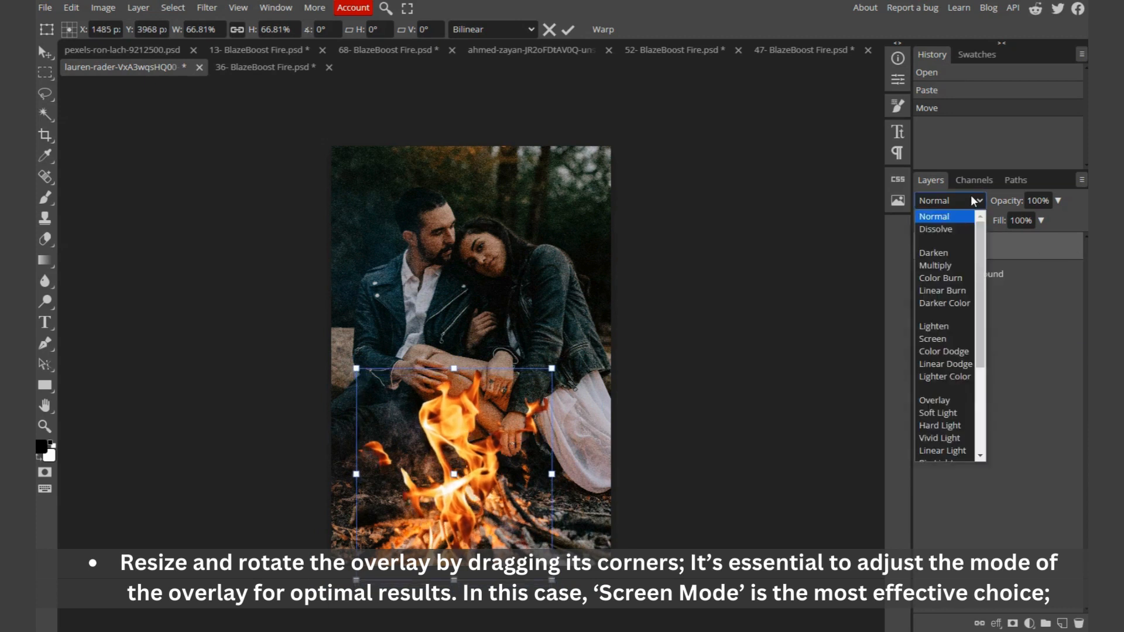
{"action": "left_click", "coordinate": [950, 338]}
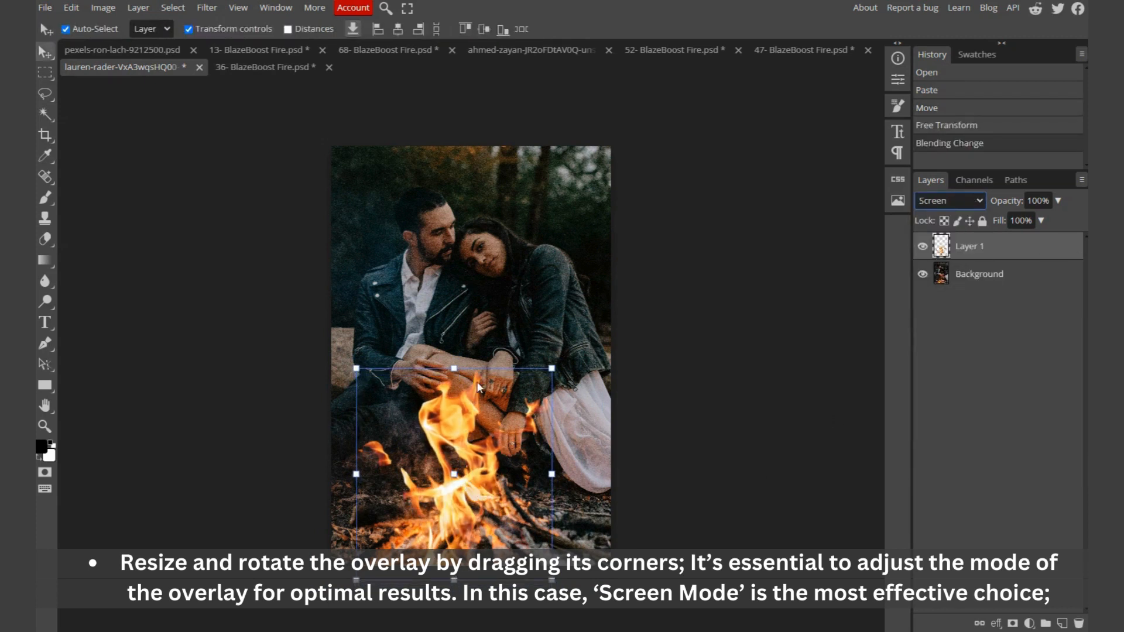
{"action": "left_click", "coordinate": [630, 488]}
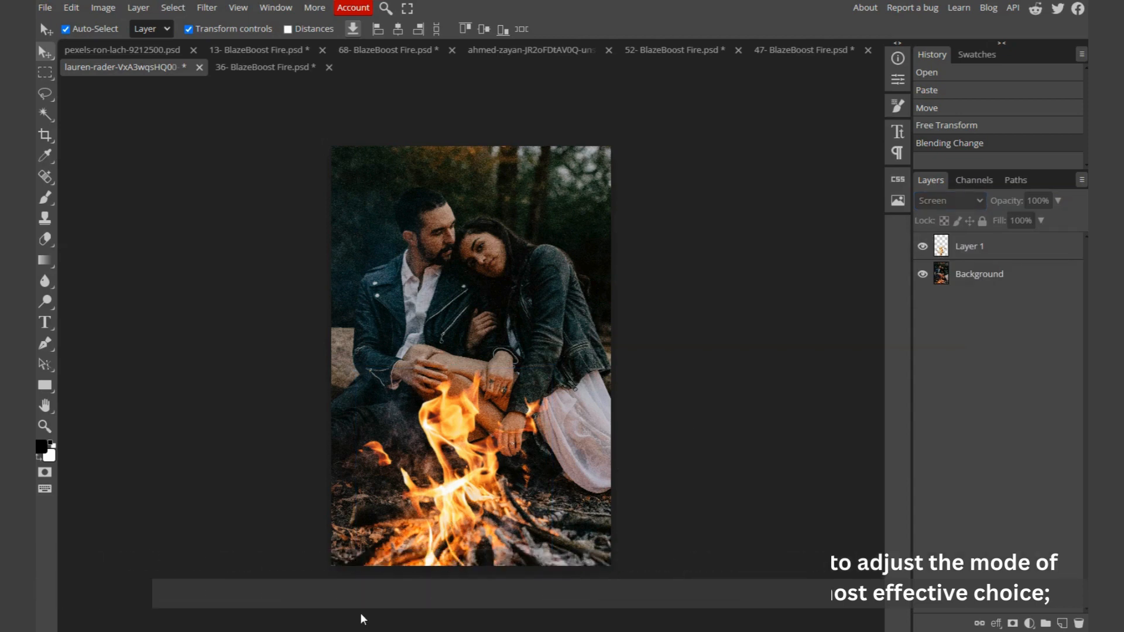
Step: Open the 68- BlazeBoost Fire.png ember overlay from the overlays folder in Photopea
{"action": "left_click", "coordinate": [348, 630]}
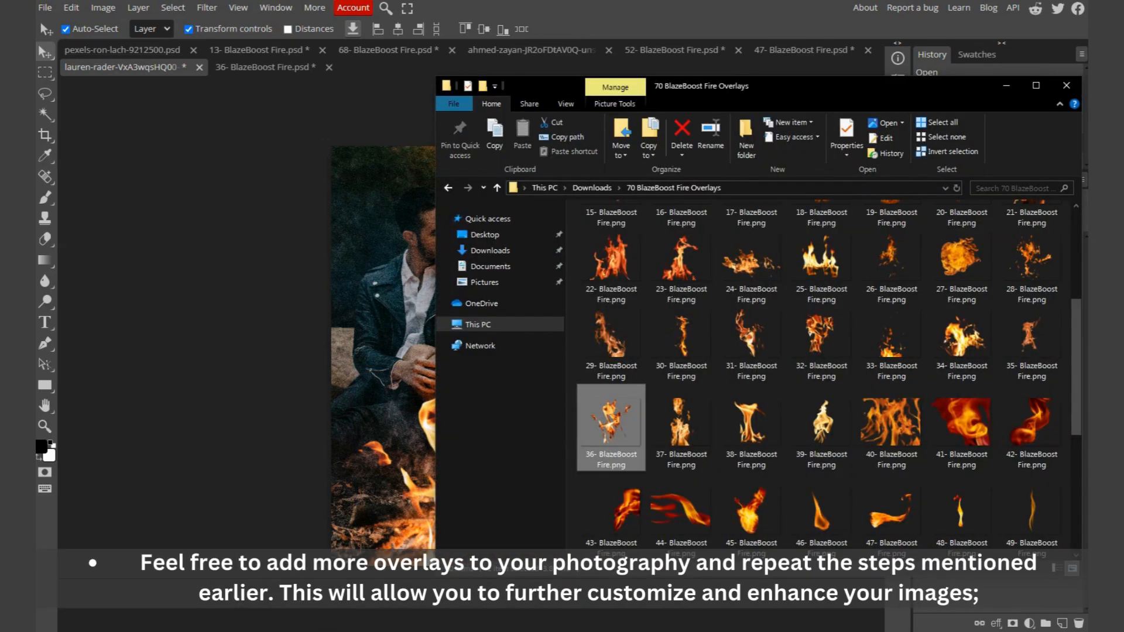
{"action": "scroll", "coordinate": [789, 448], "scroll_direction": "down", "scroll_amount": 3}
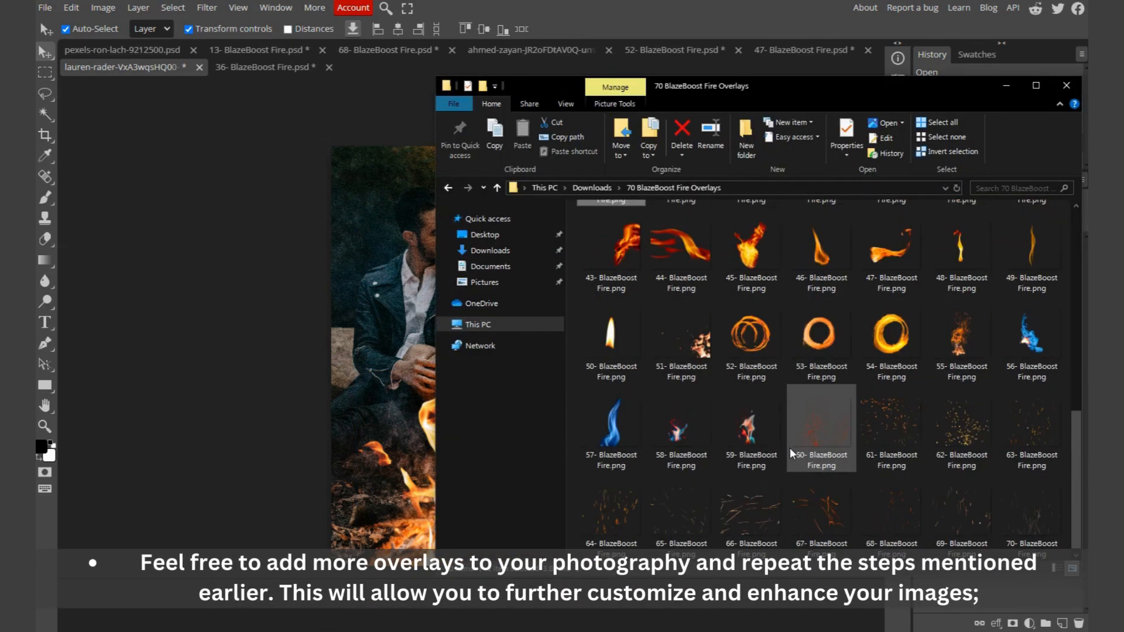
{"action": "left_click_drag", "start_coordinate": [893, 508], "coordinate": [375, 71]}
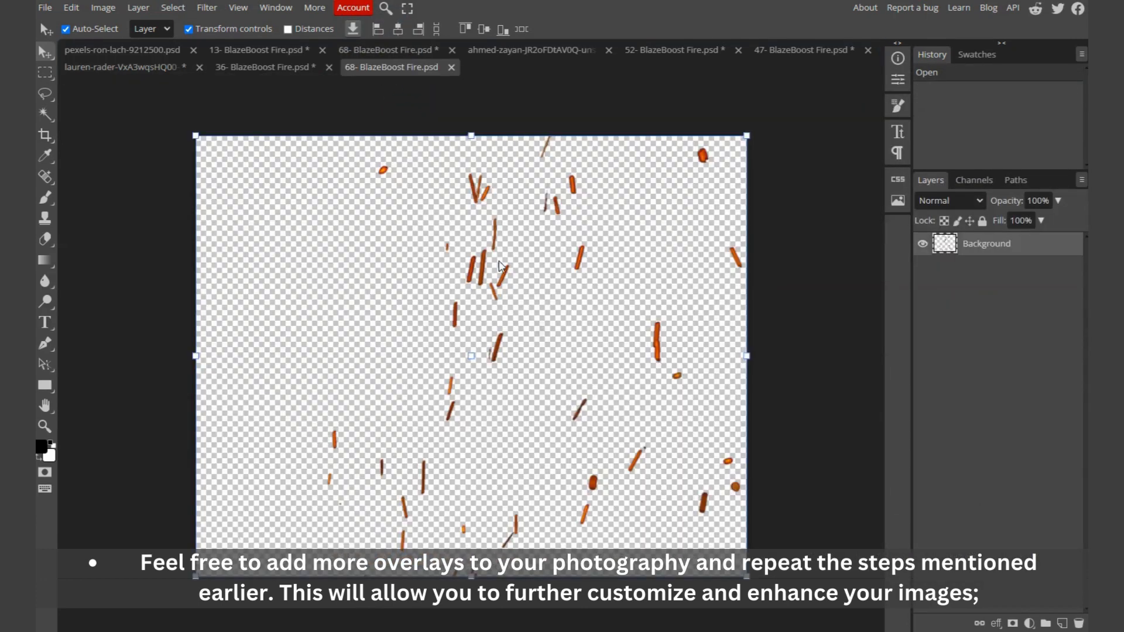
Step: Copy the whole ember overlay and paste it into the couple photo
{"action": "key", "text": "ctrl+a"}
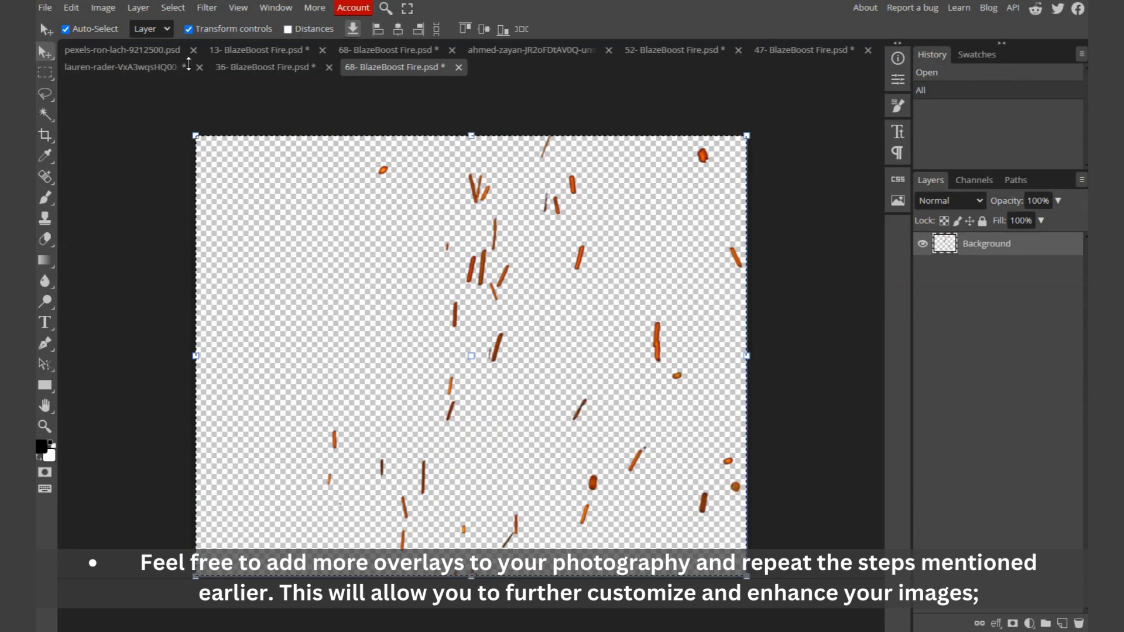
{"action": "left_click", "coordinate": [128, 67]}
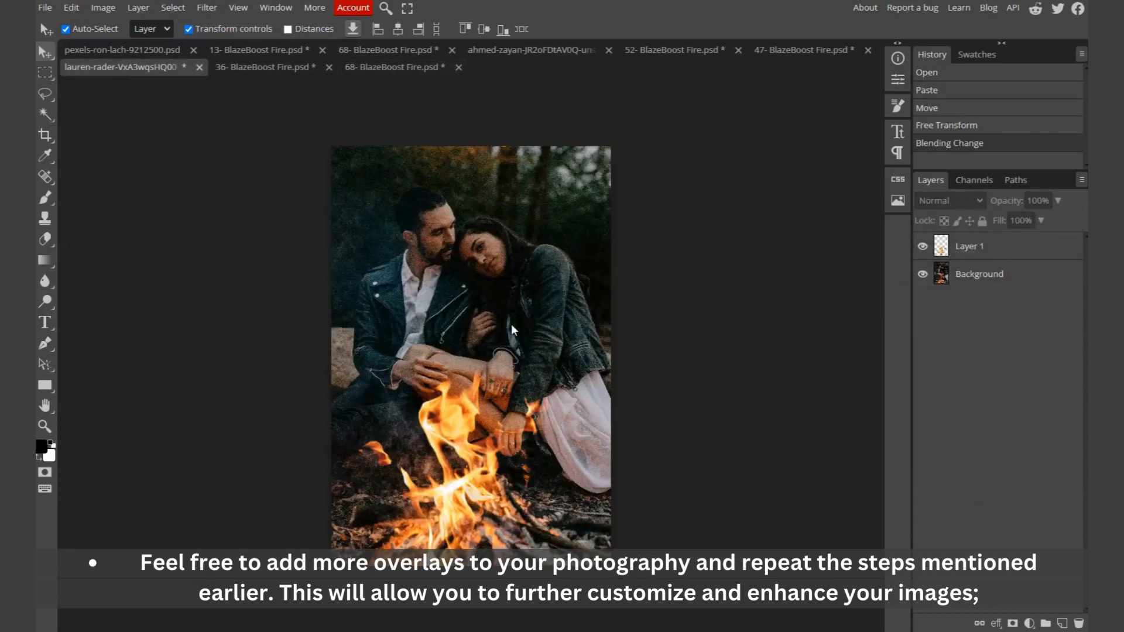
{"action": "key", "text": "ctrl+v"}
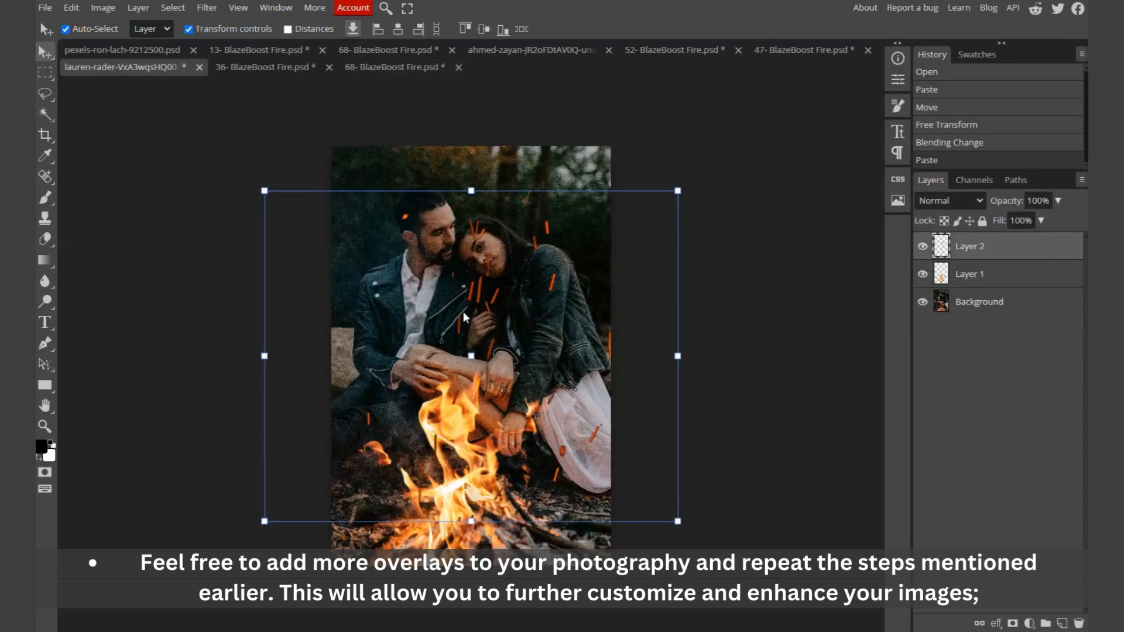
Step: Position the ember overlay over the couple, scale it to about 99%, and blend it in Screen mode
{"action": "left_click_drag", "start_coordinate": [464, 315], "coordinate": [452, 344]}
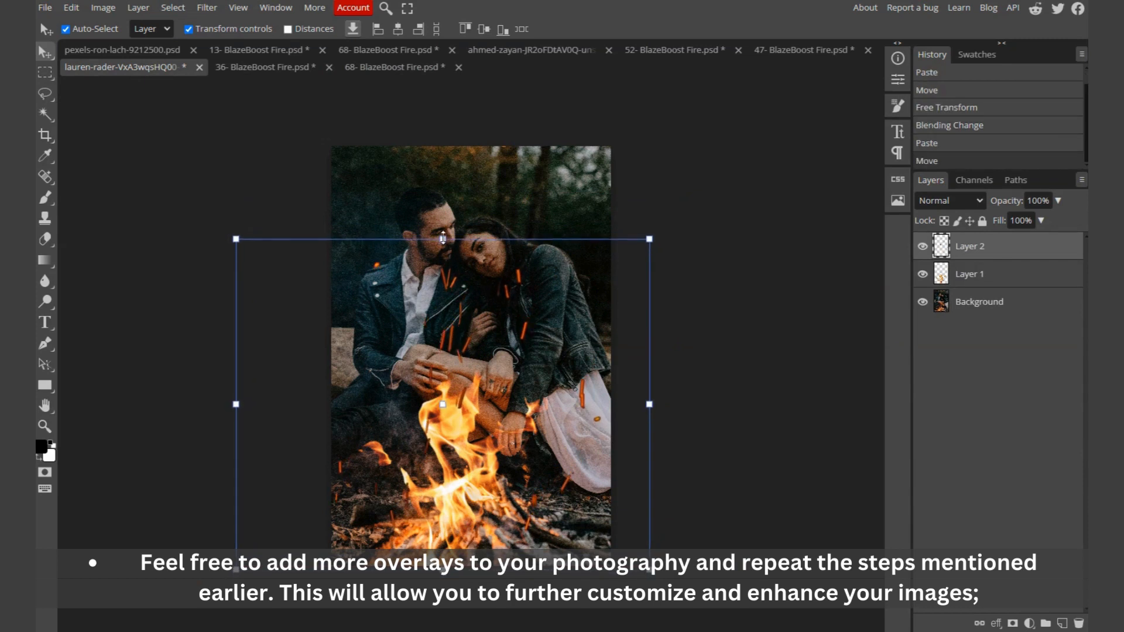
{"action": "mouse_move", "coordinate": [443, 239]}
{"action": "left_mouse_down"}
{"action": "mouse_move", "coordinate": [451, 162]}
{"action": "mouse_move", "coordinate": [452, 244]}
{"action": "left_mouse_up"}
{"action": "left_click", "coordinate": [958, 202]}
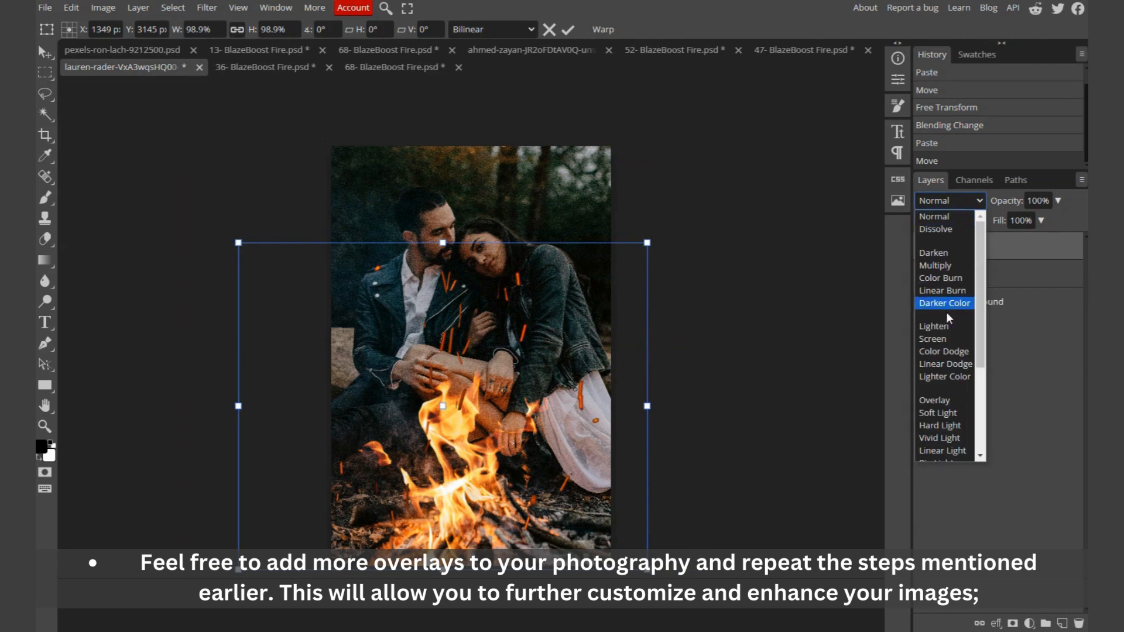
{"action": "left_click", "coordinate": [611, 409]}
{"action": "key", "text": "Return"}
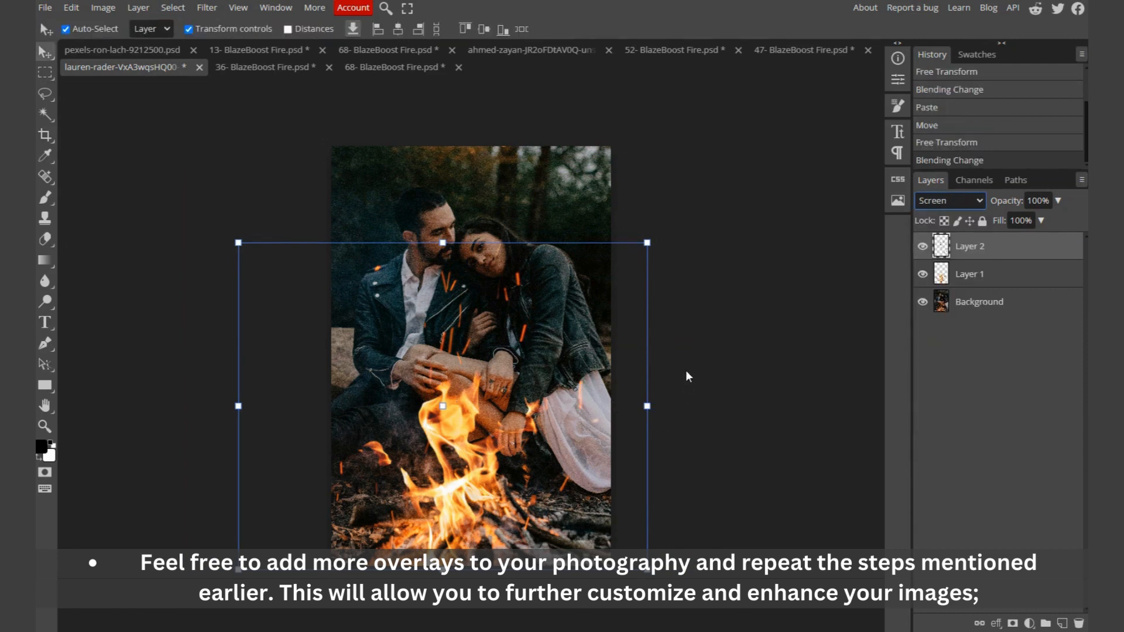
Step: Nudge the ember overlay layer downward over the couple
{"action": "key", "text": "shift+alt+s"}
{"action": "left_click", "coordinate": [688, 358]}
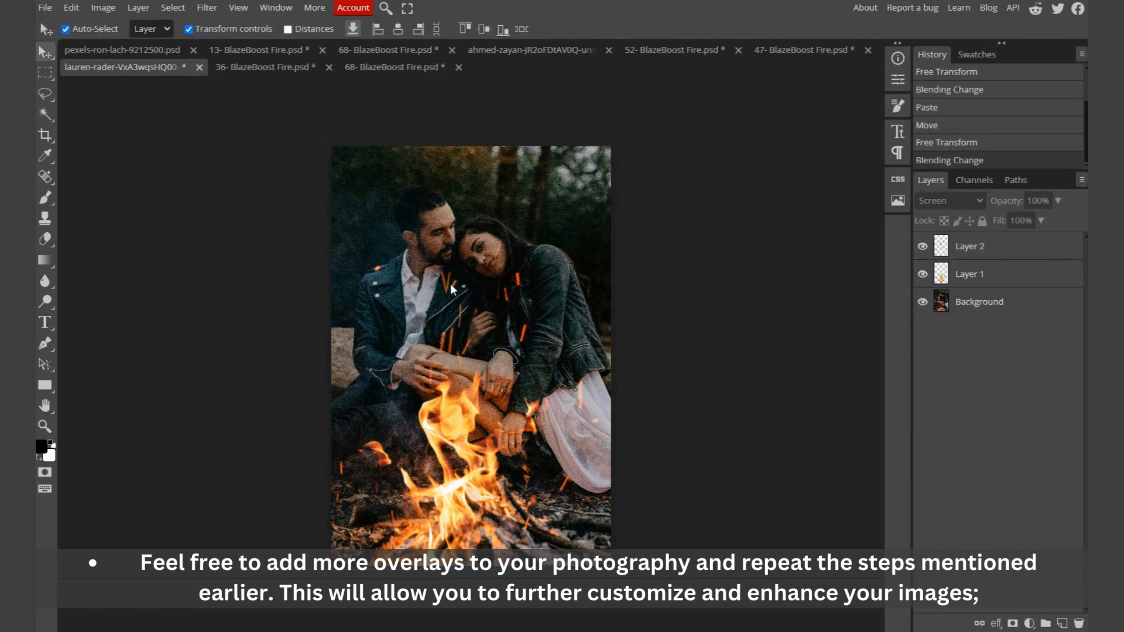
{"action": "left_click_drag", "start_coordinate": [452, 292], "coordinate": [448, 299]}
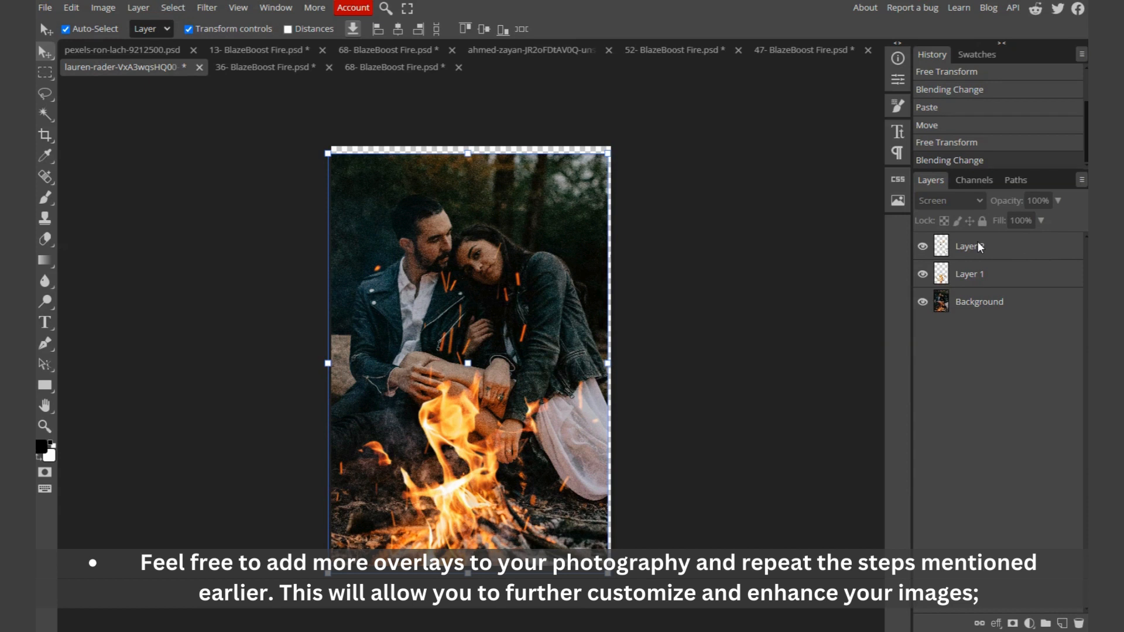
{"action": "key", "text": "Escape"}
{"action": "left_click", "coordinate": [984, 258]}
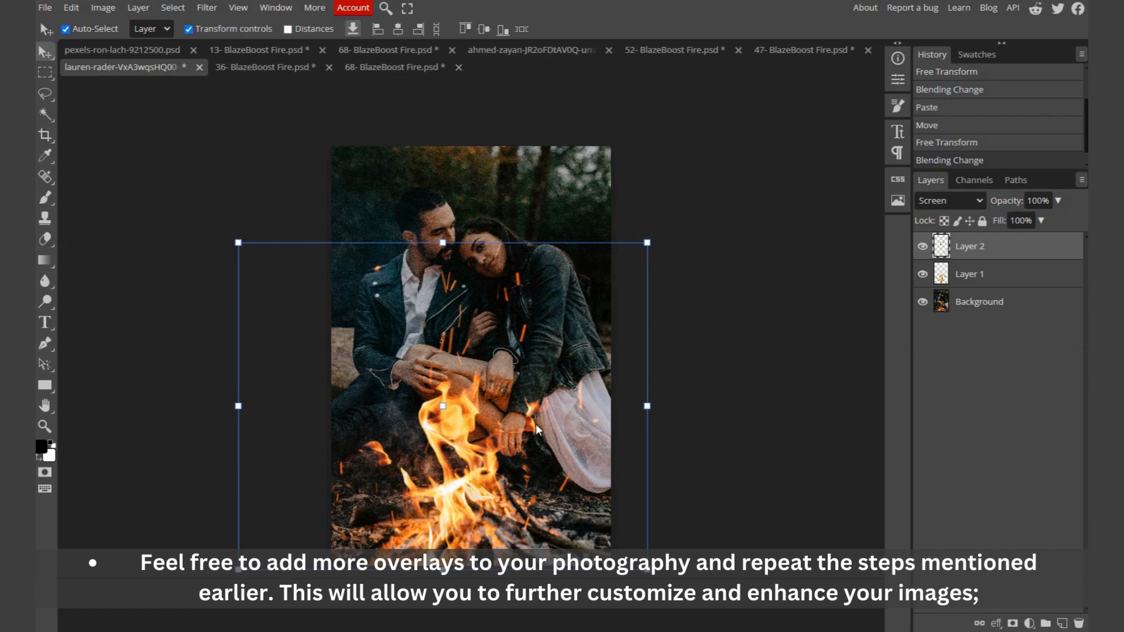
{"action": "key", "text": "shift+Down"}
{"action": "key", "text": "shift+Down"}
{"action": "key", "text": "shift+Down"}
{"action": "key", "text": "shift+Down"}
{"action": "key", "text": "shift+Down"}
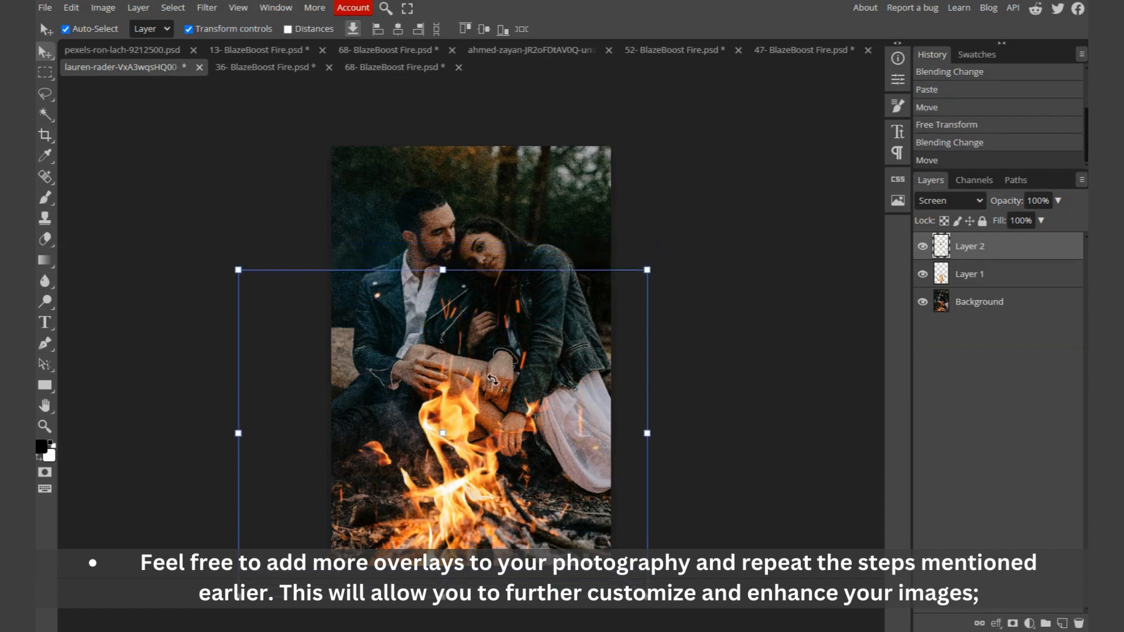
{"action": "left_click", "coordinate": [562, 387]}
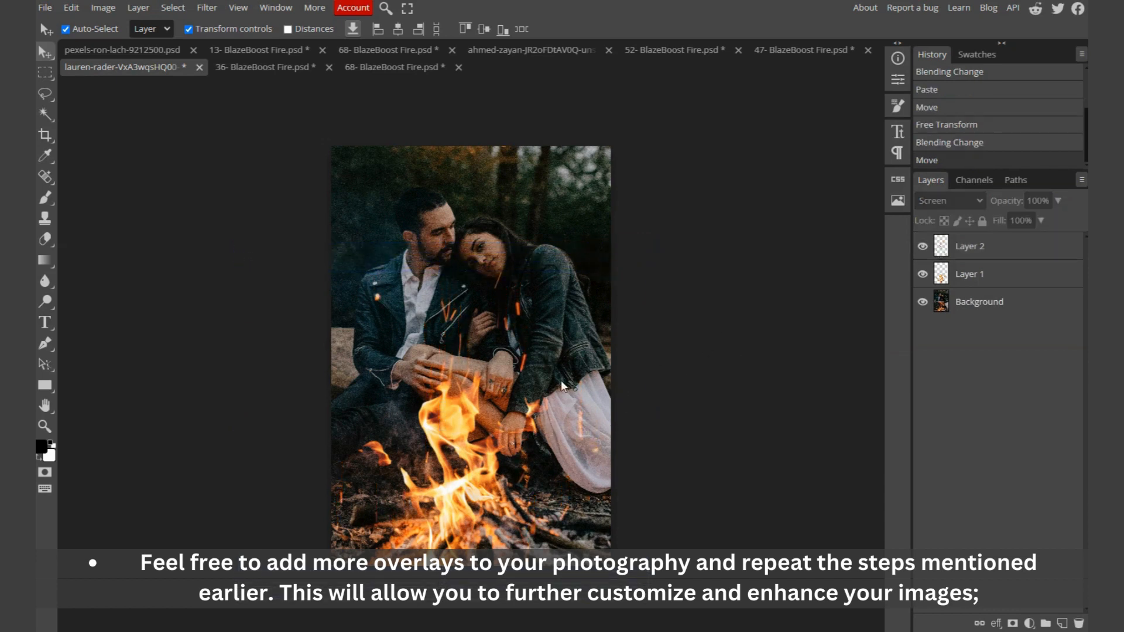
Step: Export the image as a JPG named Edit 03
{"action": "left_click", "coordinate": [45, 7]}
{"action": "mouse_move", "coordinate": [76, 208]}
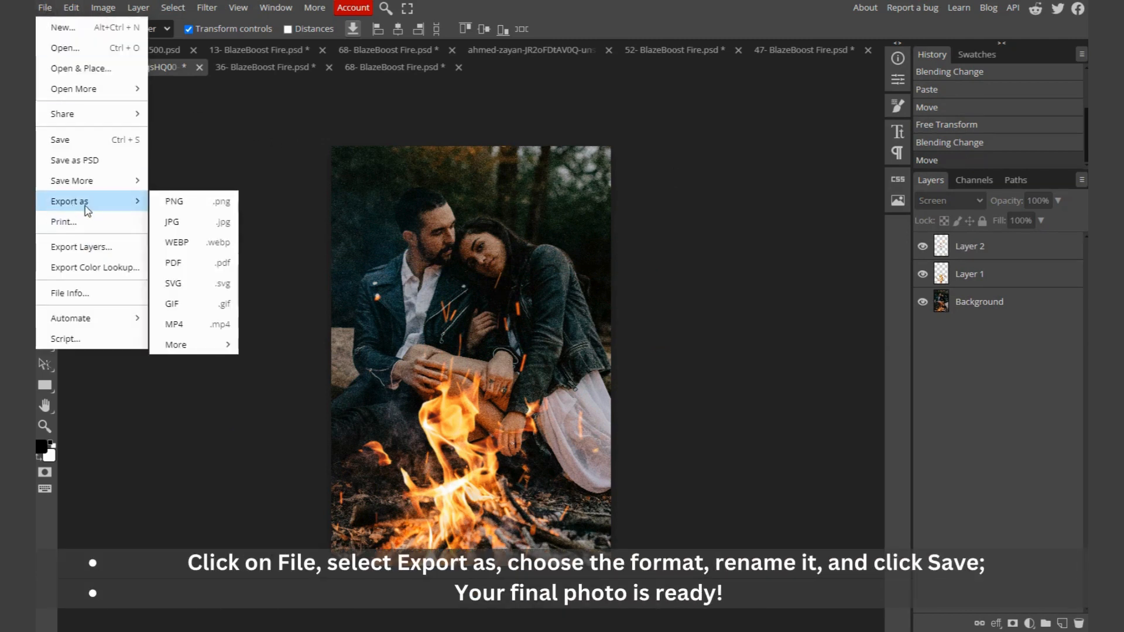
{"action": "left_click", "coordinate": [174, 221]}
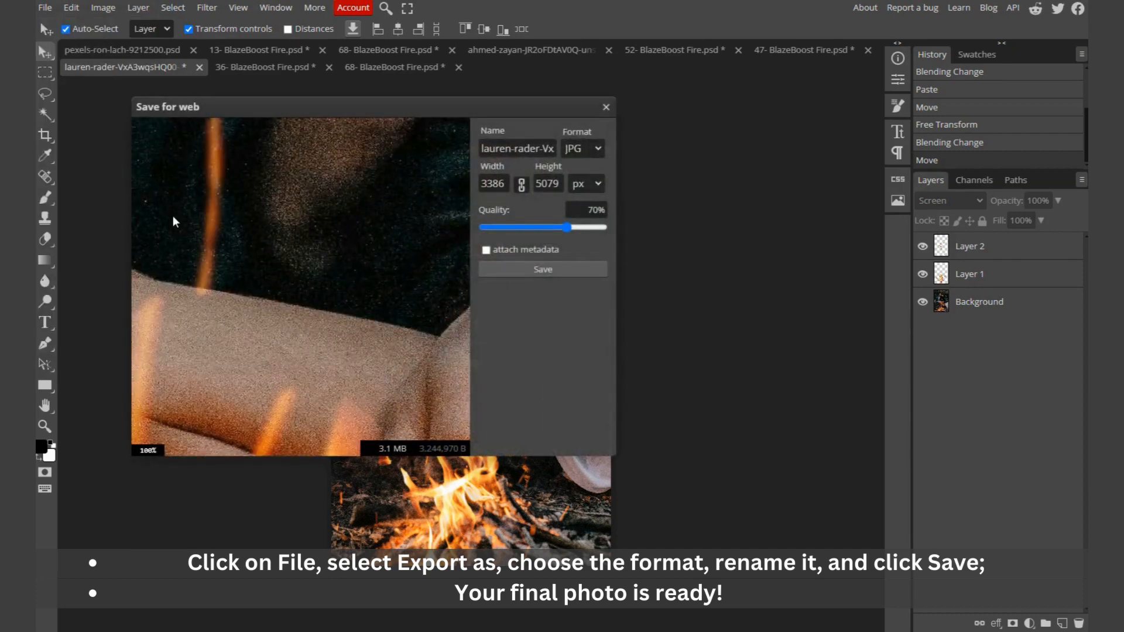
{"action": "triple_click", "coordinate": [529, 149]}
{"action": "type", "text": "Edit 03"}
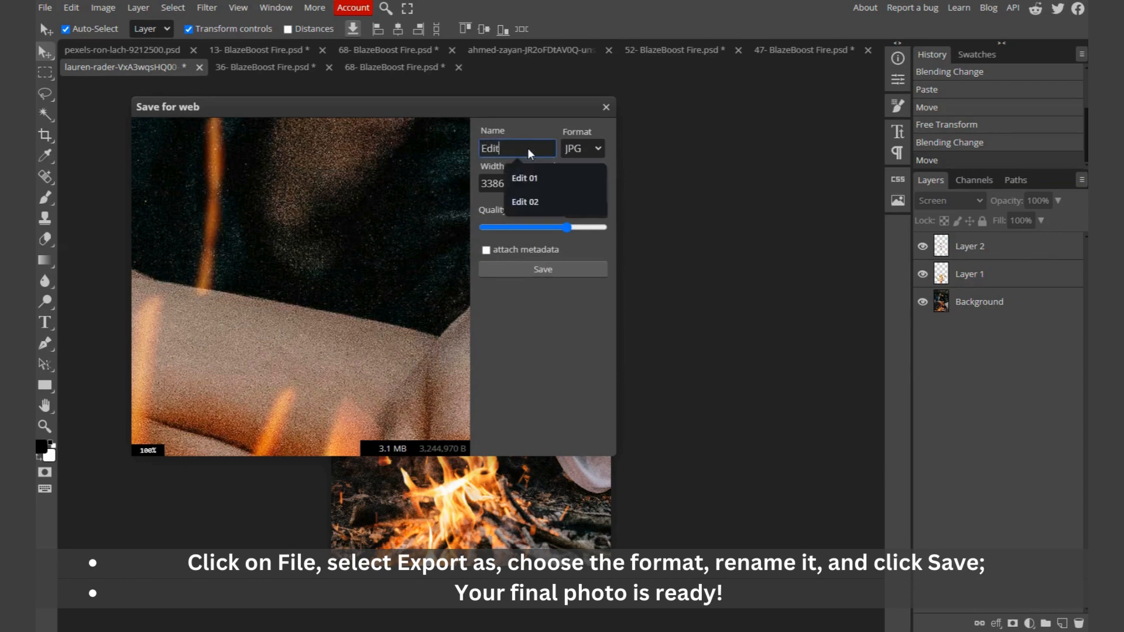
{"action": "left_click", "coordinate": [571, 270]}
Step: Open the exported Edit 03.jpg in the Downloads folder to check it
{"action": "key", "text": "alt+Tab"}
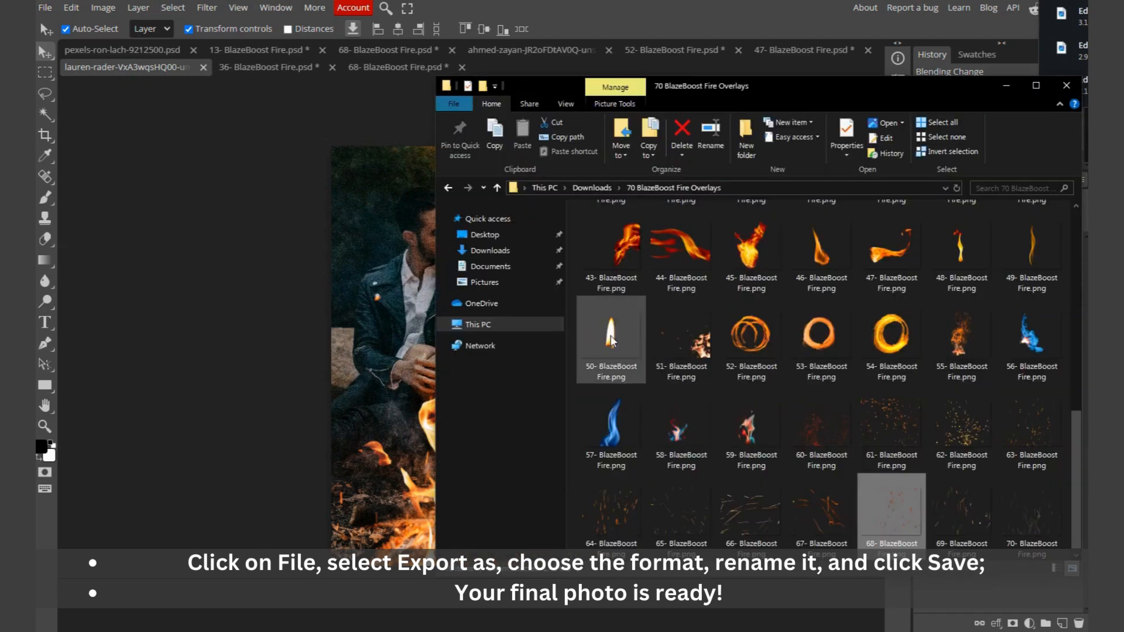
{"action": "left_click", "coordinate": [515, 252]}
{"action": "double_click", "coordinate": [649, 272]}
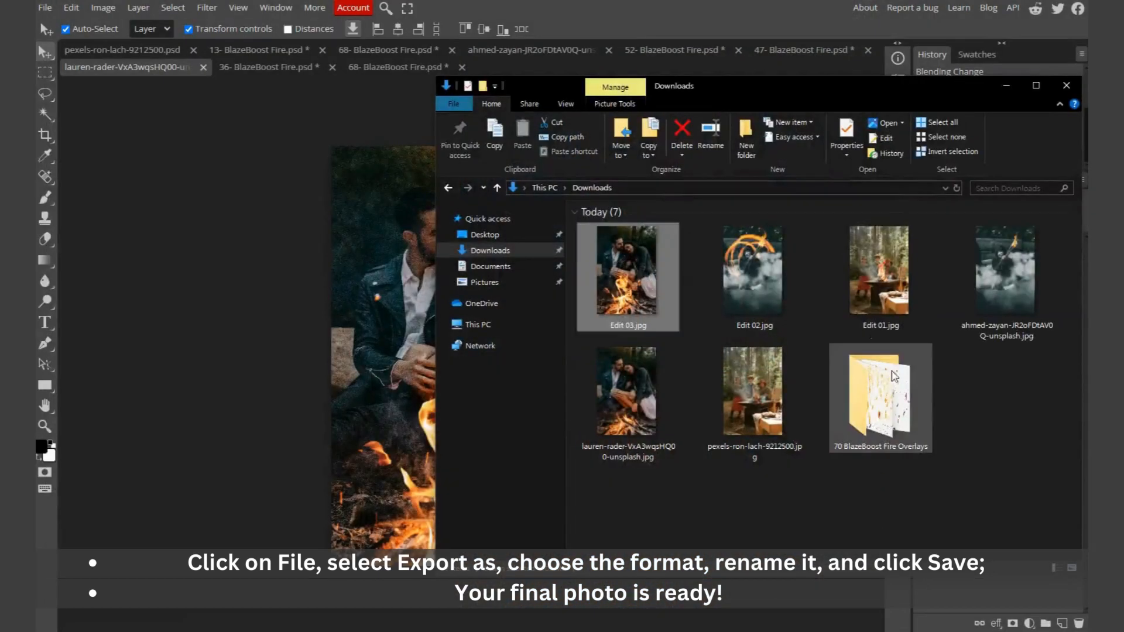
Step: Open the 70 BlazeBoost Fire Overlays folder and browse its overlays
{"action": "double_click", "coordinate": [902, 380]}
{"action": "left_click_drag", "start_coordinate": [860, 89], "coordinate": [611, 78]}
{"action": "scroll", "coordinate": [647, 357], "scroll_direction": "down", "scroll_amount": 7}
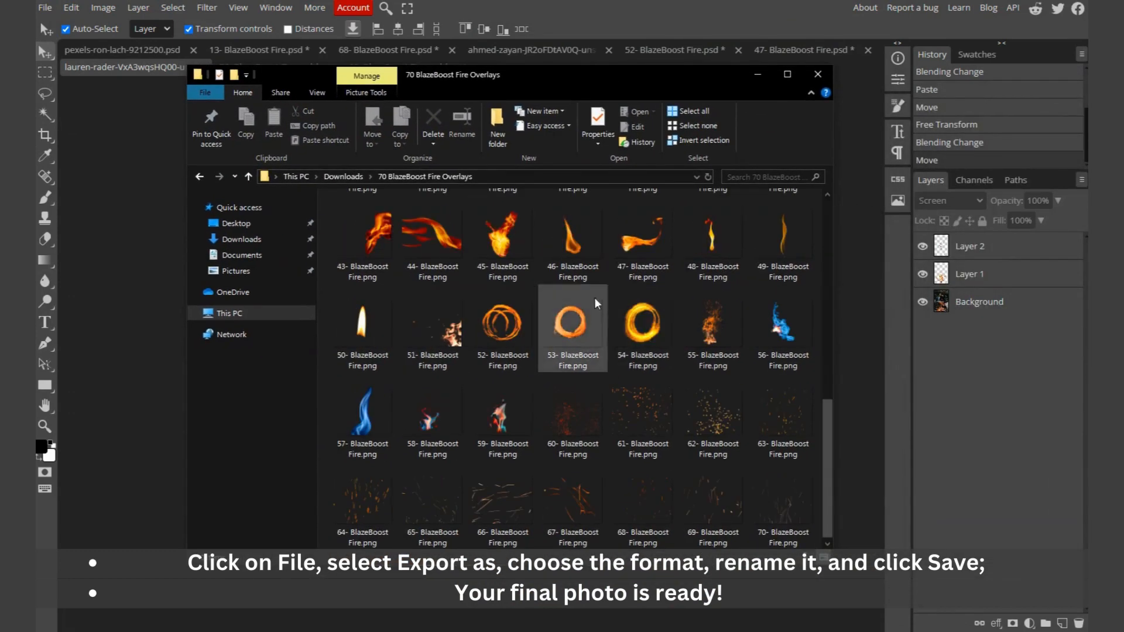
{"action": "scroll", "coordinate": [529, 425], "scroll_direction": "up", "scroll_amount": 4}
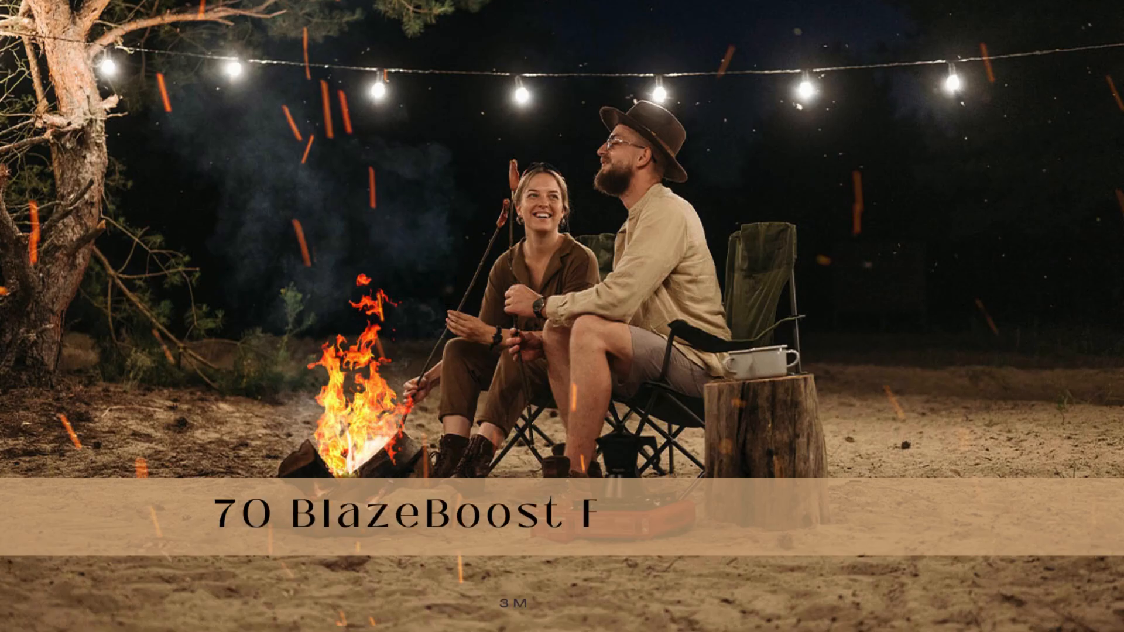